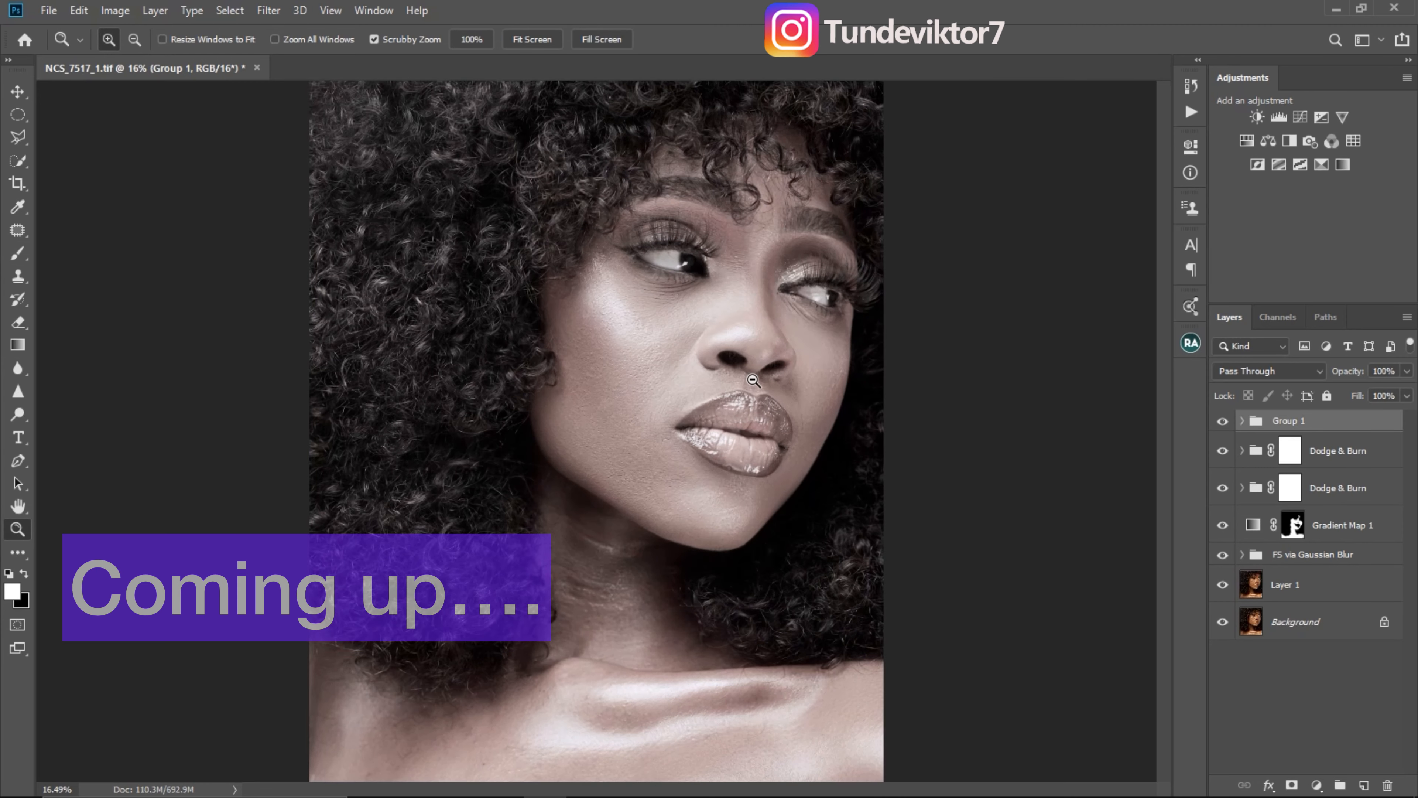
Add a layer mask to Group 1 and invert it to black.
key("b")
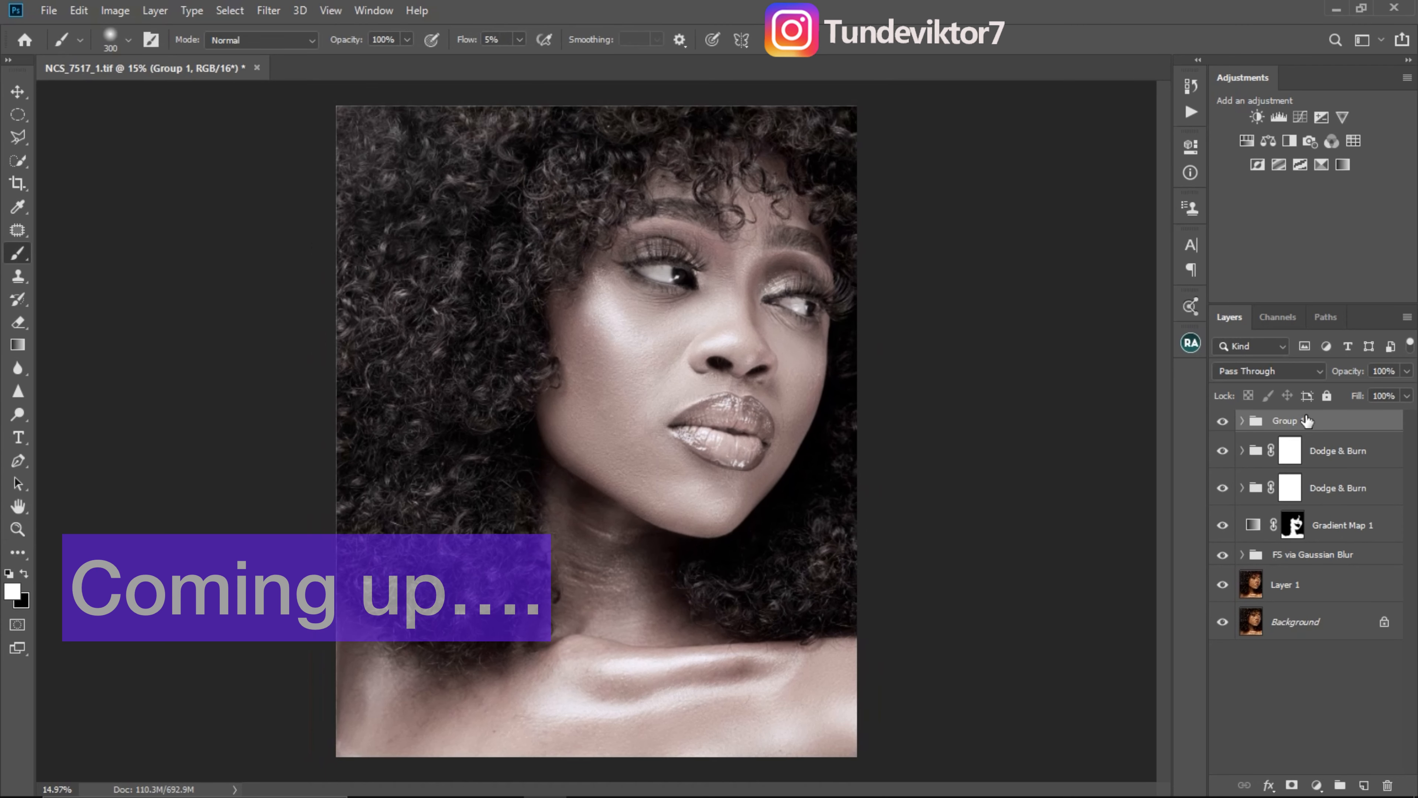
left_click(1292, 786)
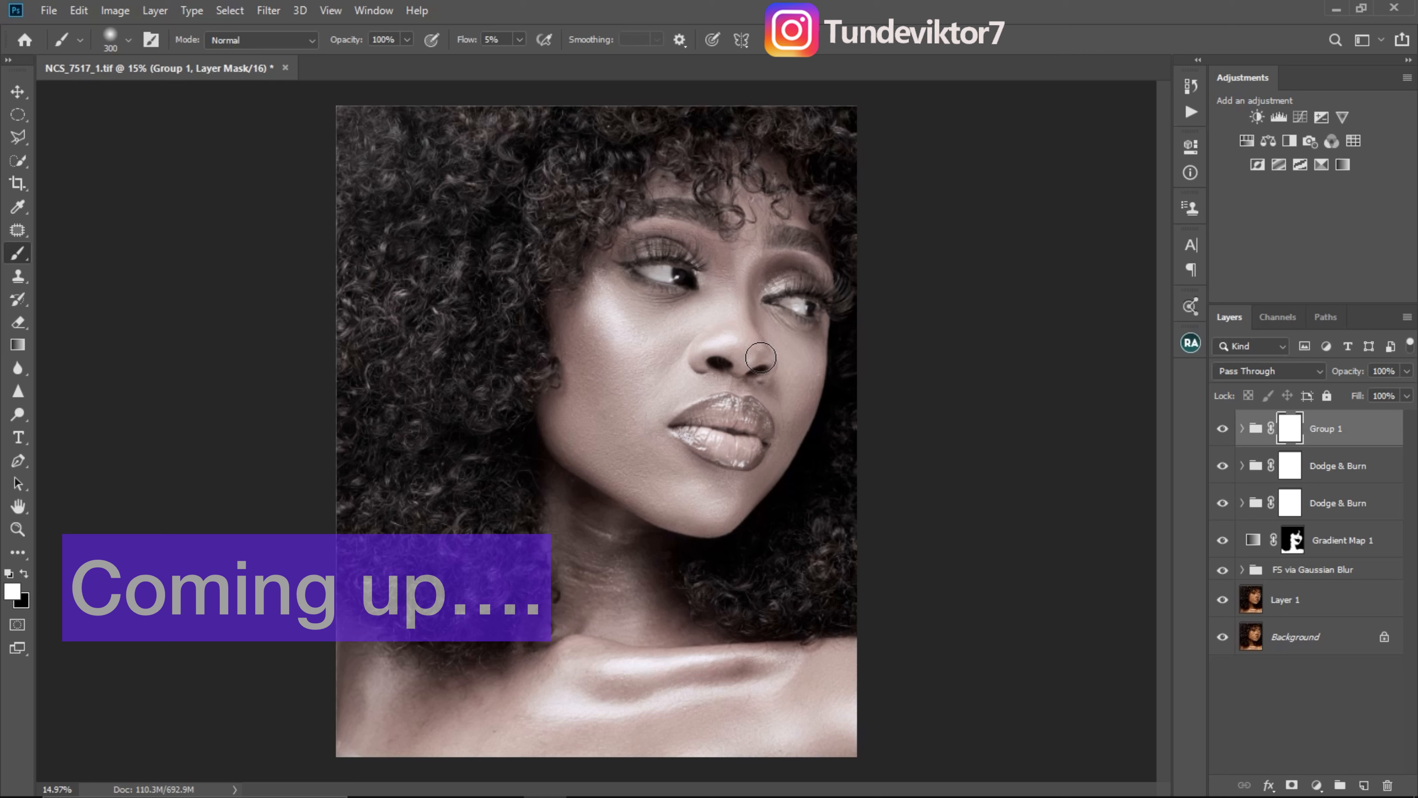
key("ctrl+i")
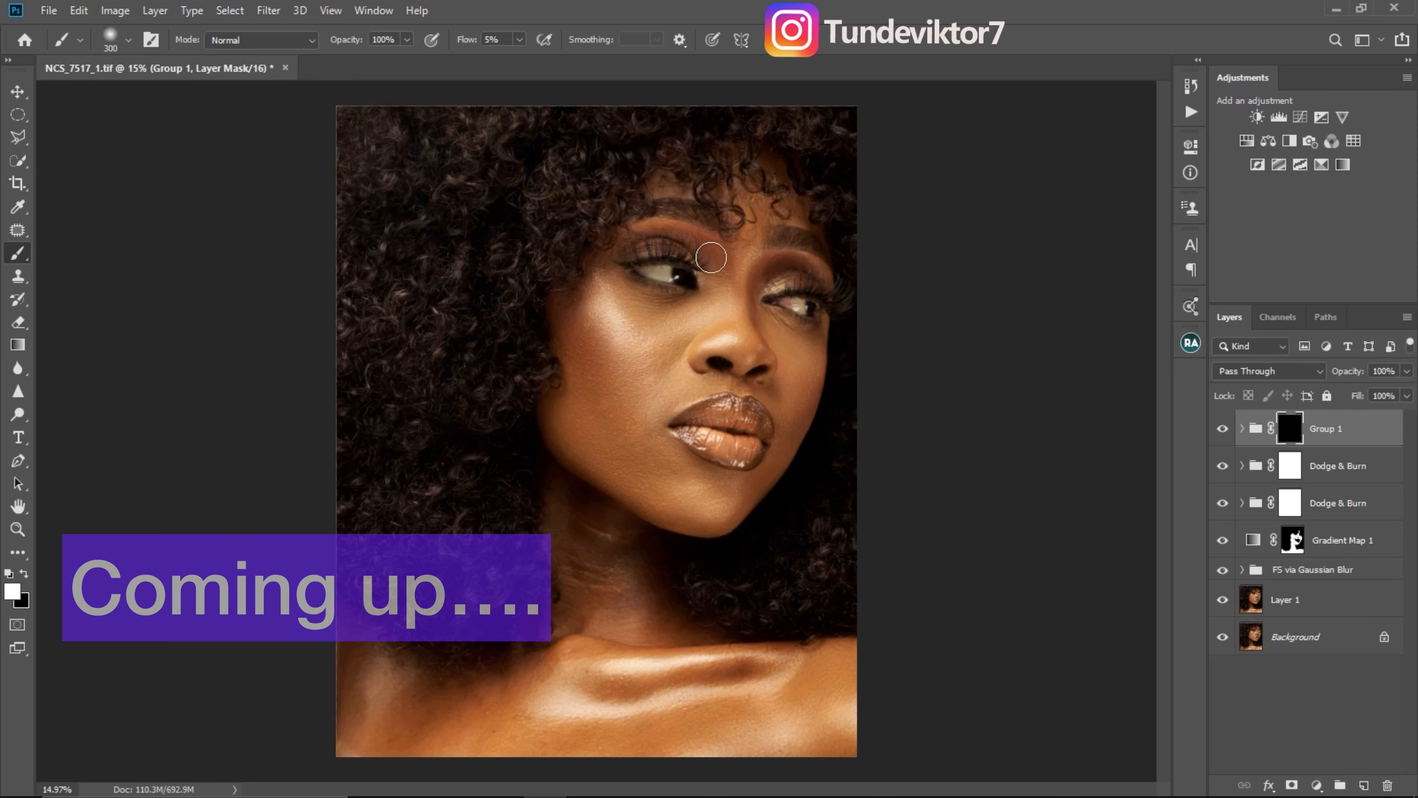
Set the brush flow to 100% and, with a small brush, paint white over the whites of both eyes on Group 1's mask.
key("z")
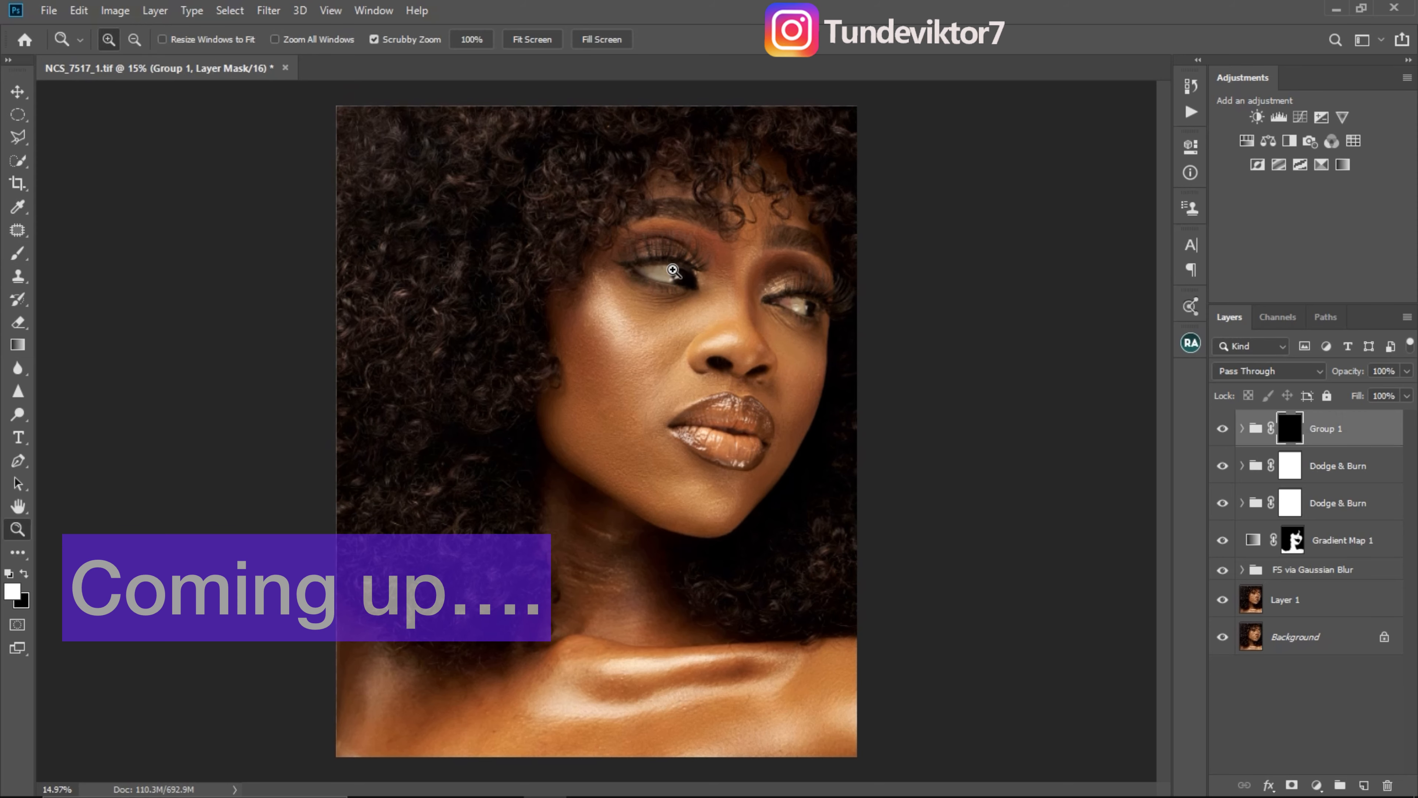
left_click_drag(676, 274, 735, 308)
key("b")
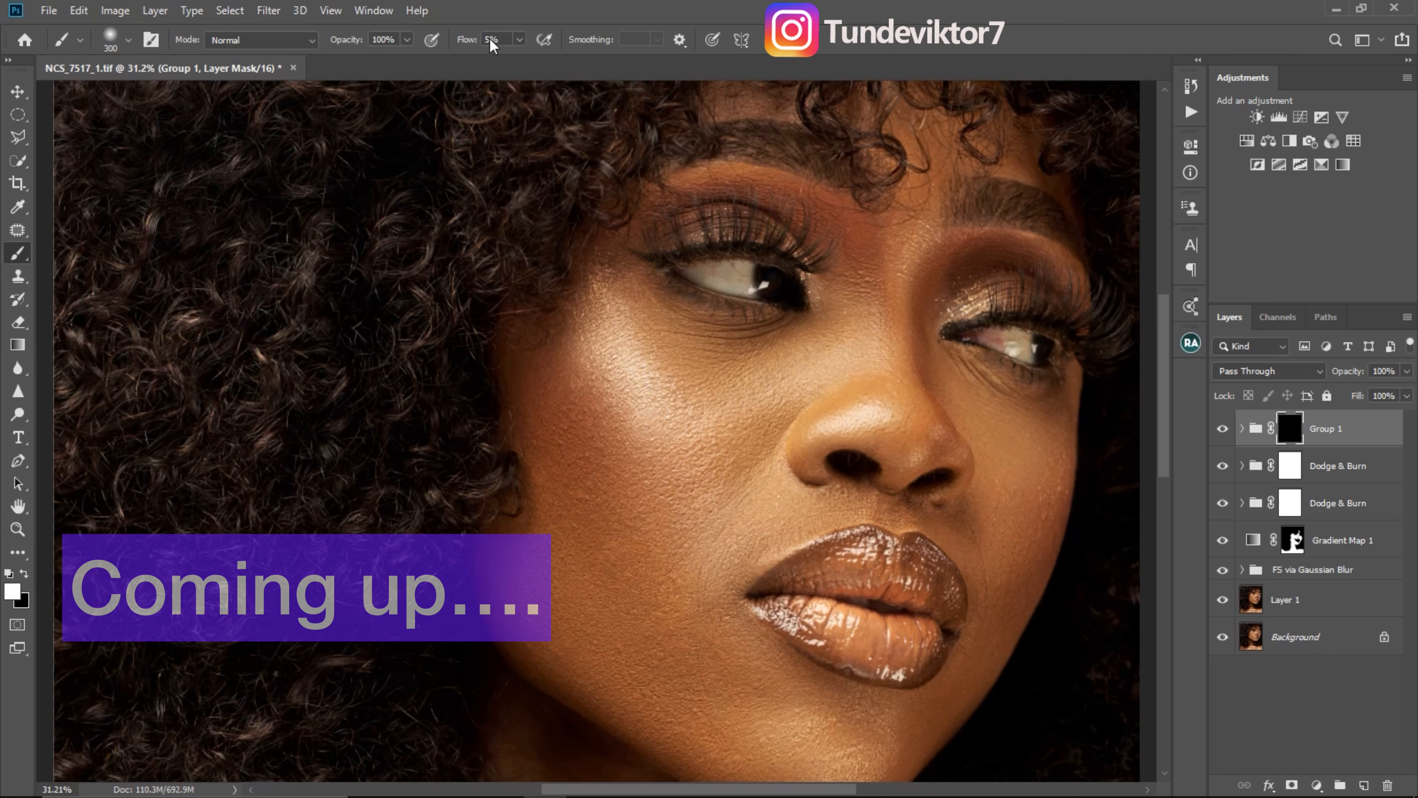
left_click(520, 39)
left_click_drag(525, 61, 628, 63)
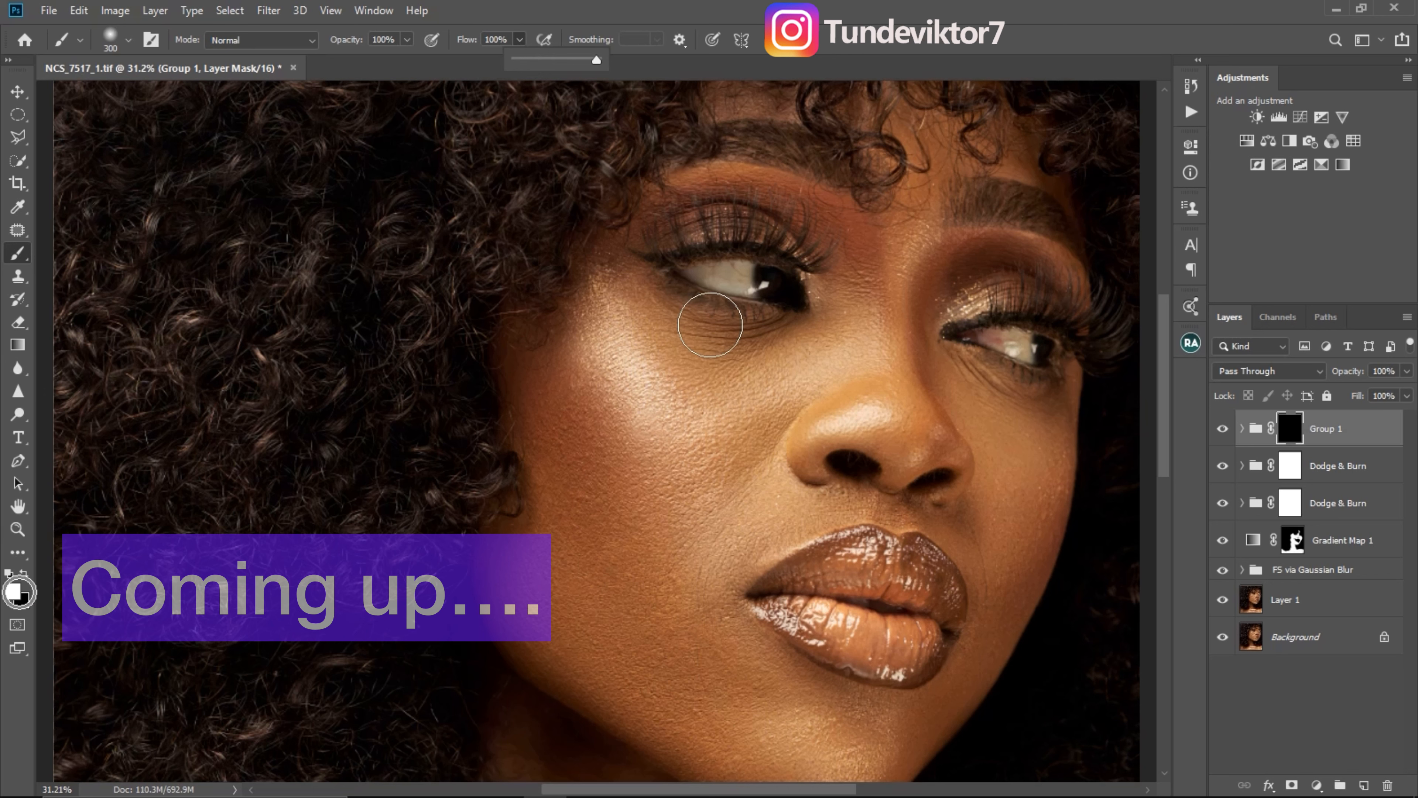
key("bracketleft")
key("bracketleft")
key("bracketleft")
key("bracketleft")
key("bracketleft")
key("bracketleft")
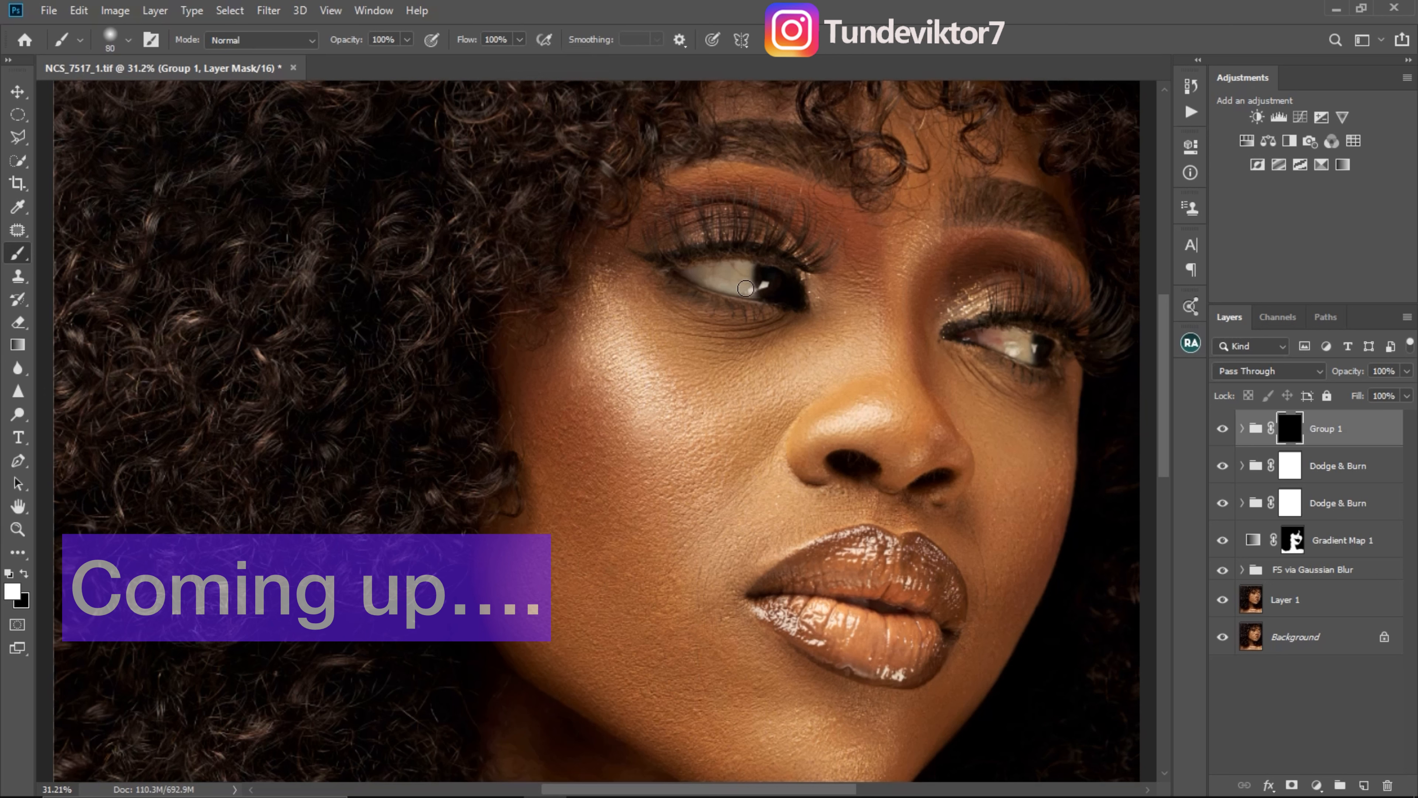
left_click_drag(746, 289, 716, 271)
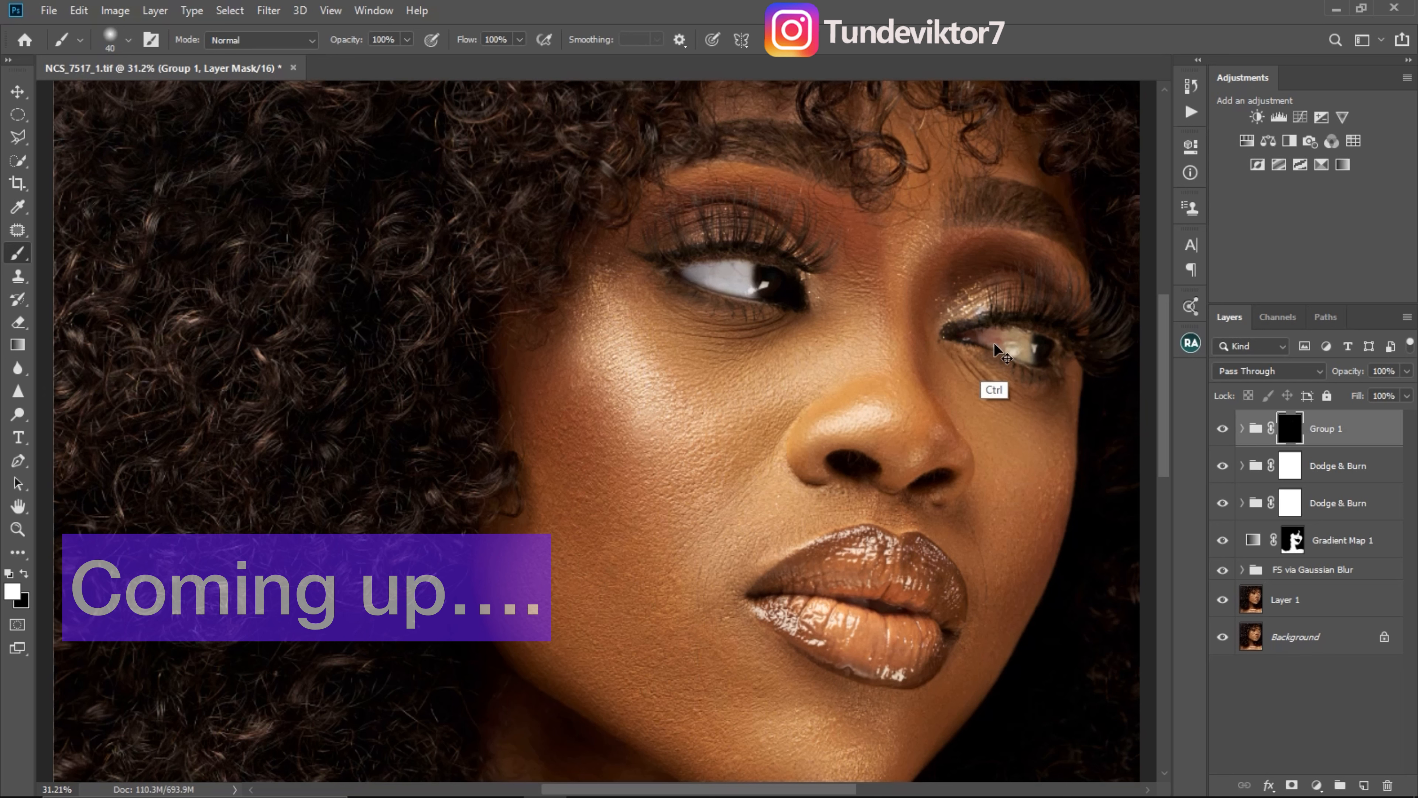
left_click_drag(992, 334, 1029, 350)
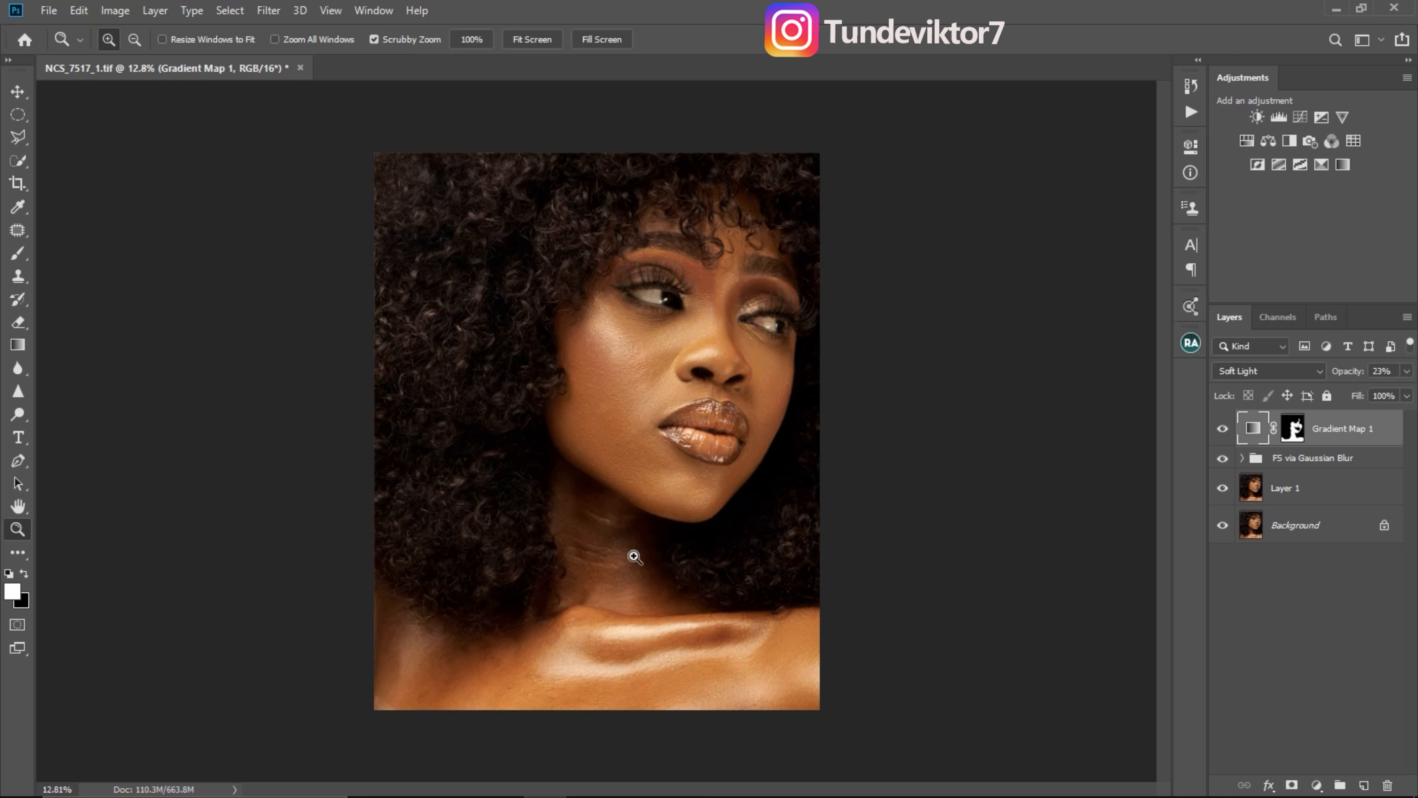
Compare the retouched portrait with the original by showing only the Background layer and then restoring all layers.
left_click_drag(749, 400, 738, 401)
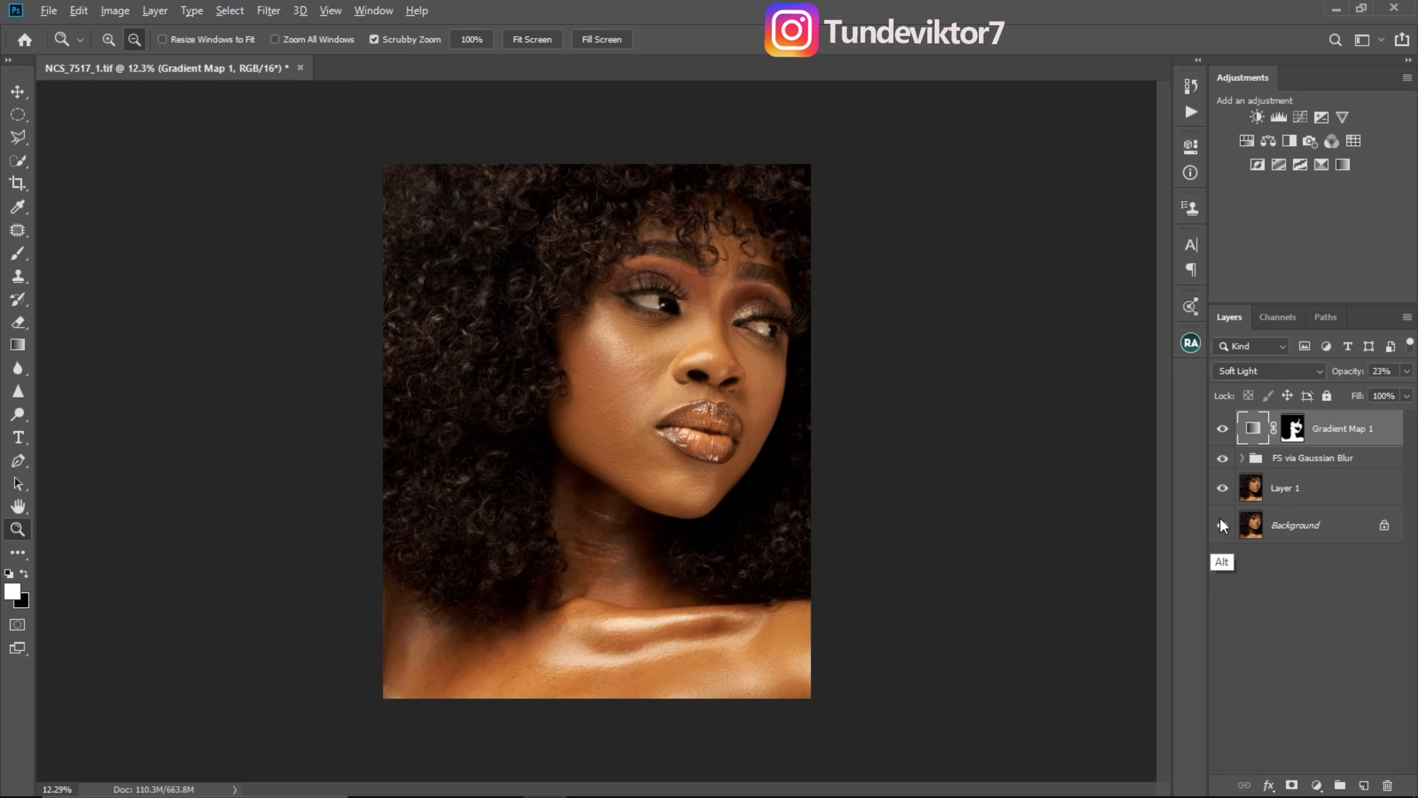
left_click(1223, 526, "alt")
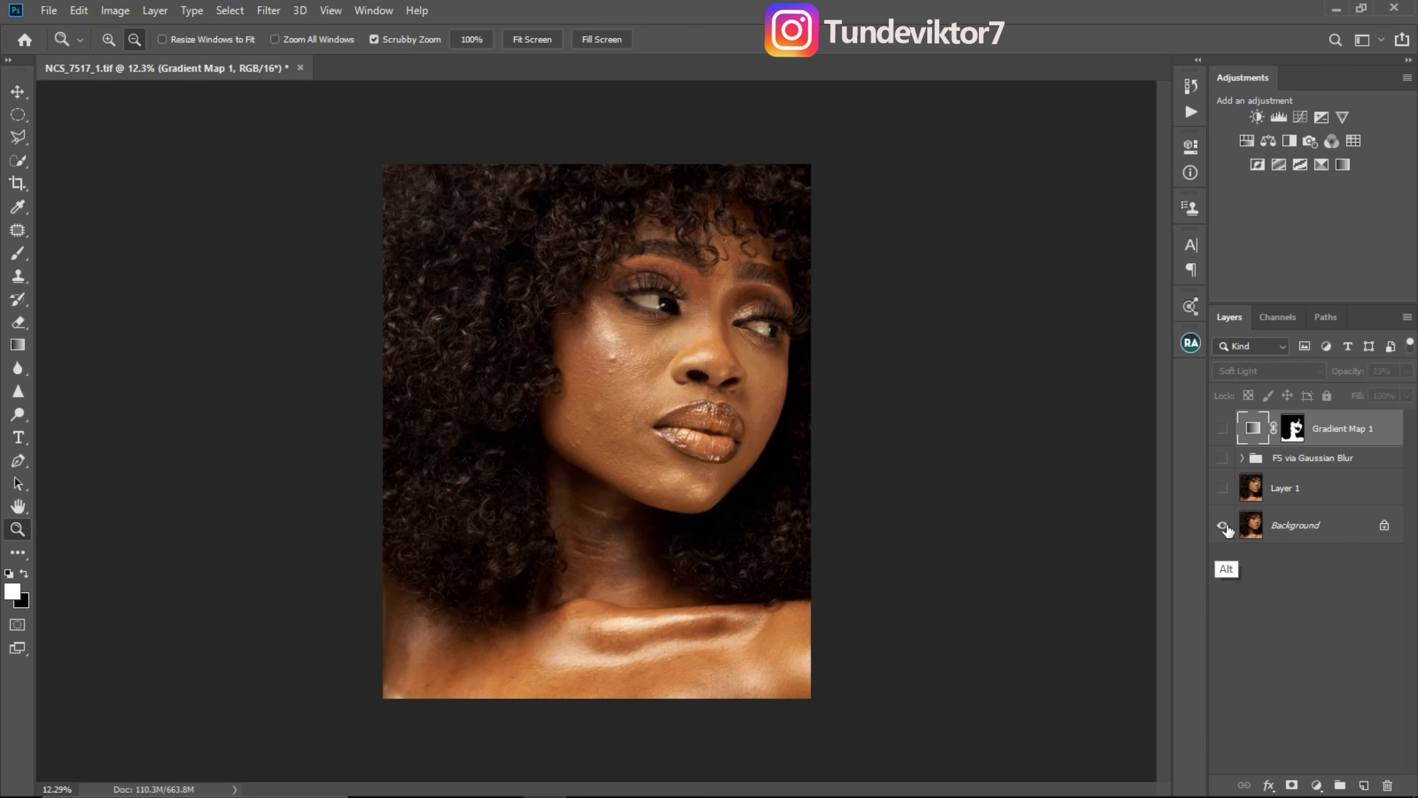
left_click(1223, 527, "alt")
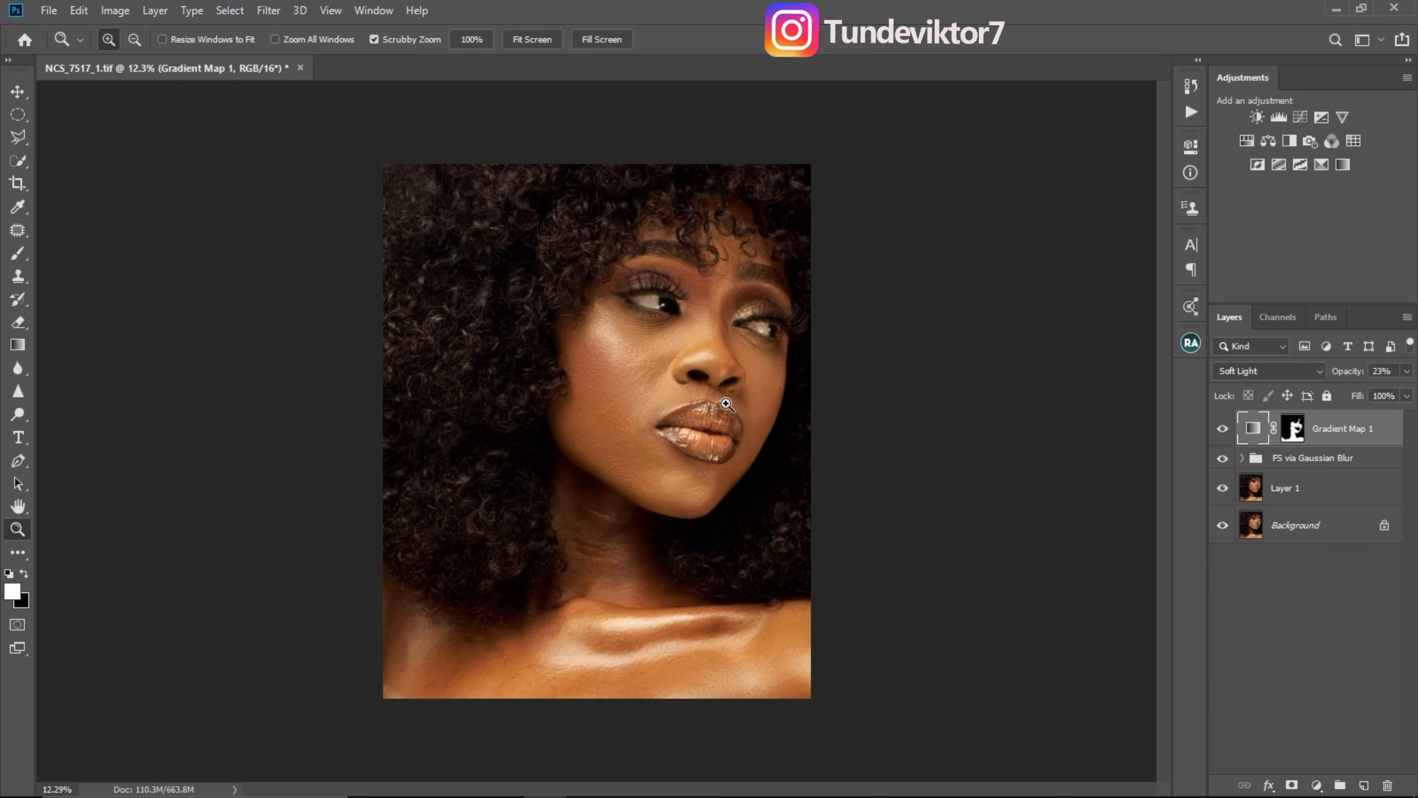
left_click_drag(731, 457, 688, 503)
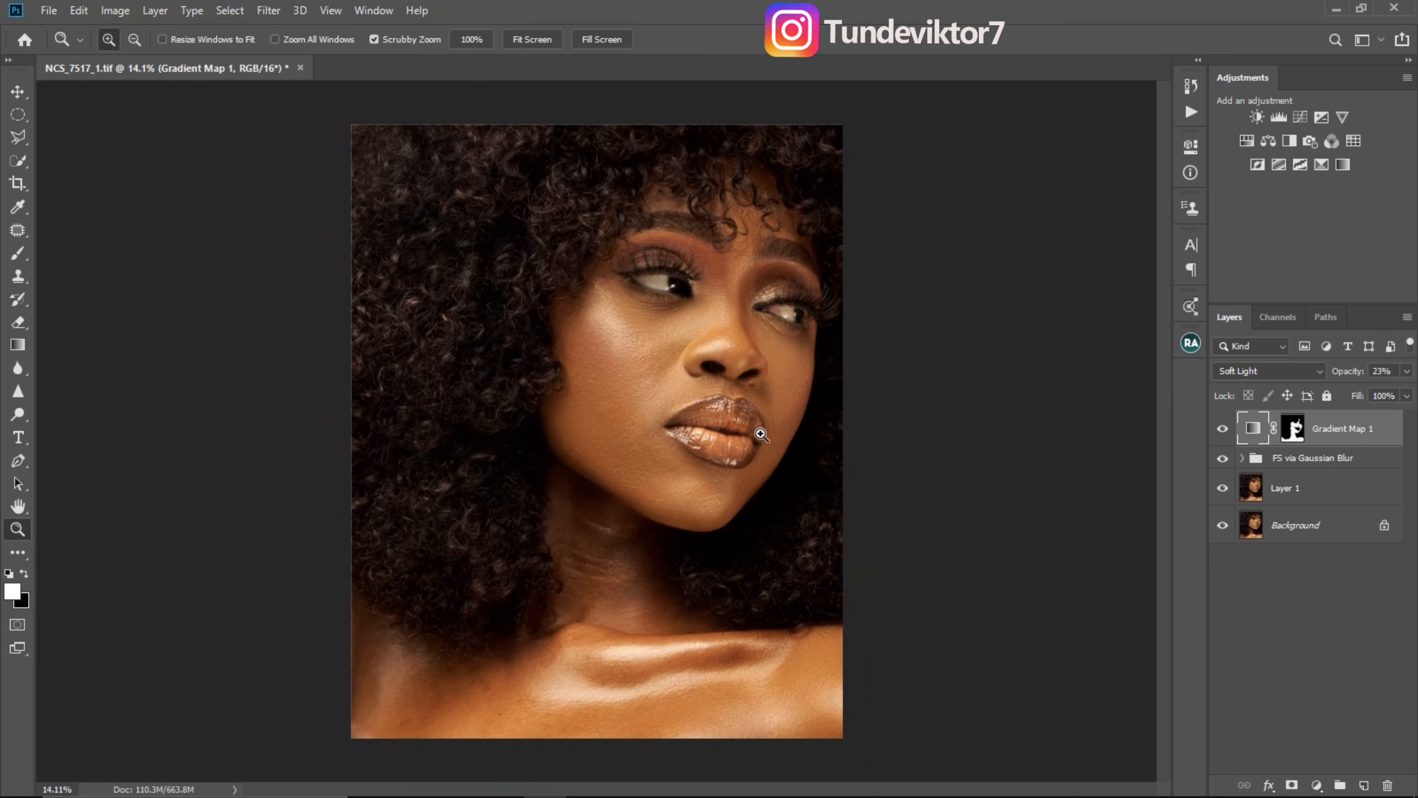
Run DB Curves to create dodge and burn layers, and delete the Visual Aid - DELETE group.
left_click(1191, 343)
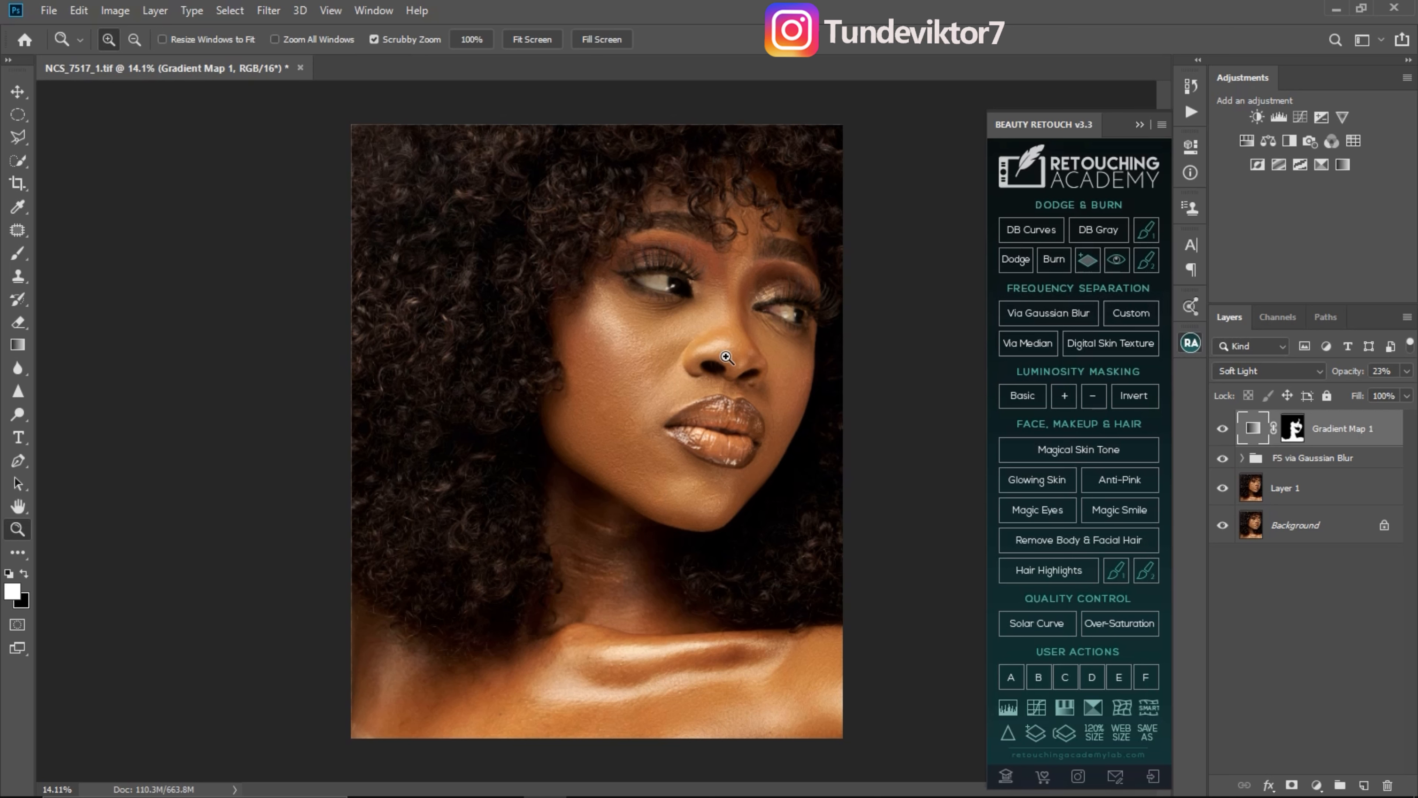
left_click(1031, 230)
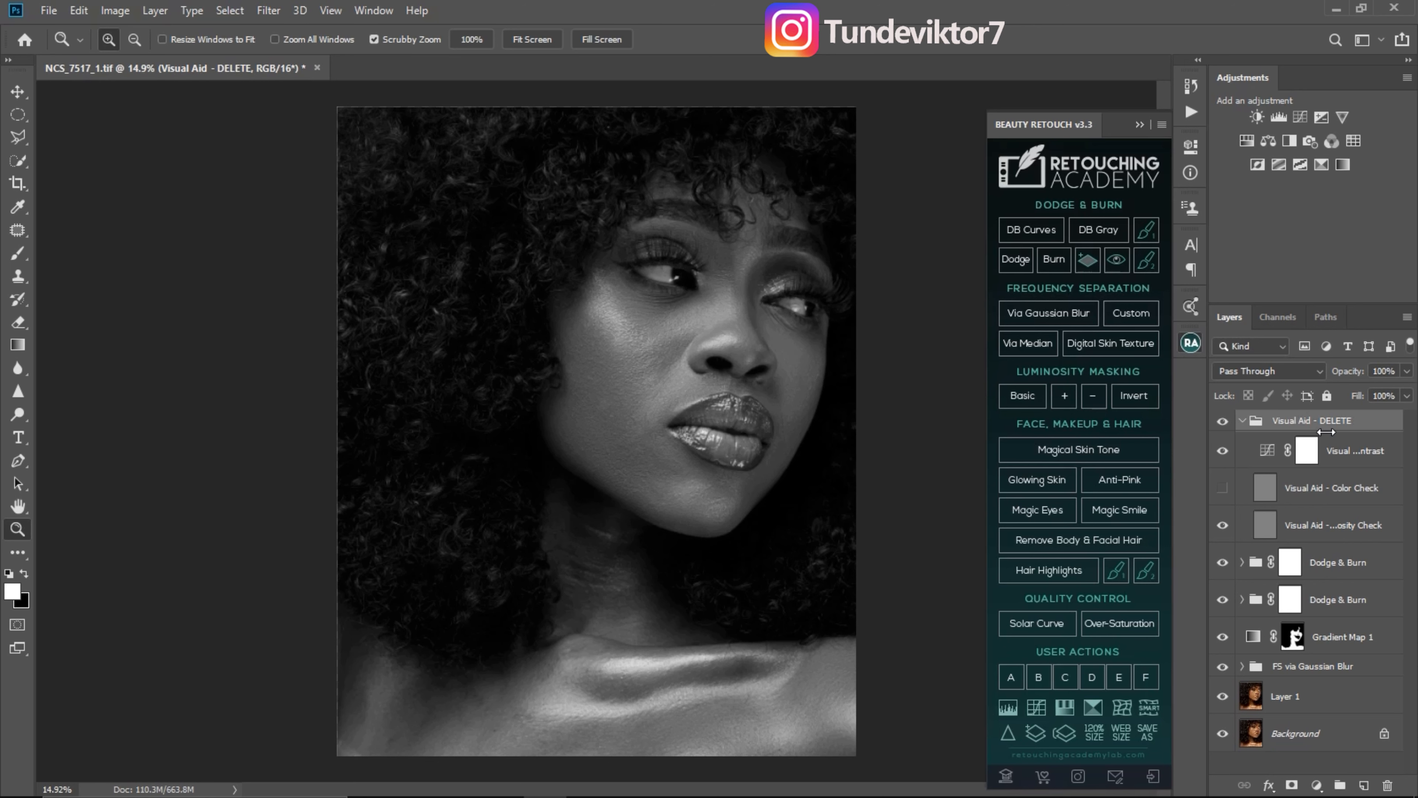
key("Delete")
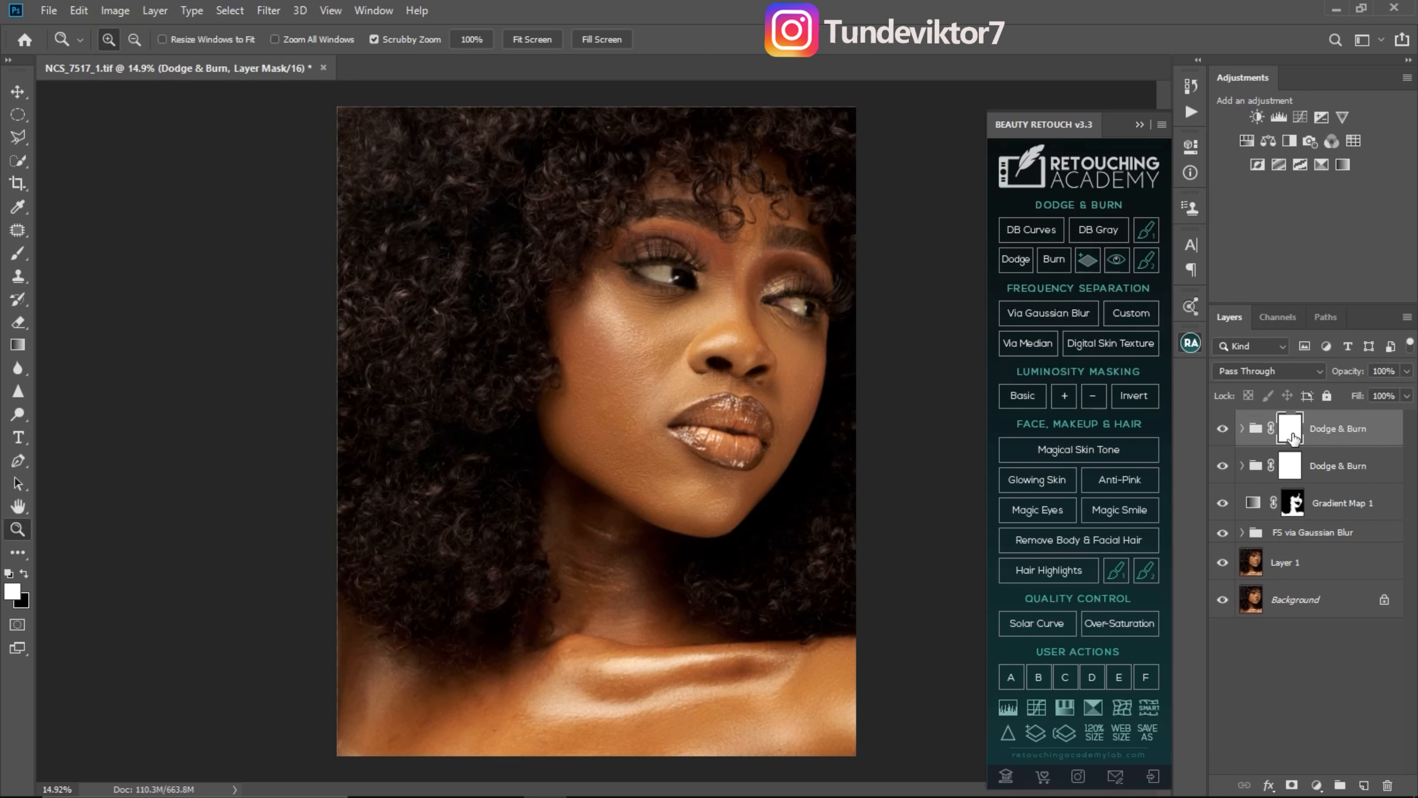
Target the Dodge Curve mask in the uppermost Dodge & Burn group and set the brush flow to 5%.
mouse_move(714, 666)
left_mouse_down()
mouse_move(687, 665)
mouse_move(702, 668)
left_mouse_up()
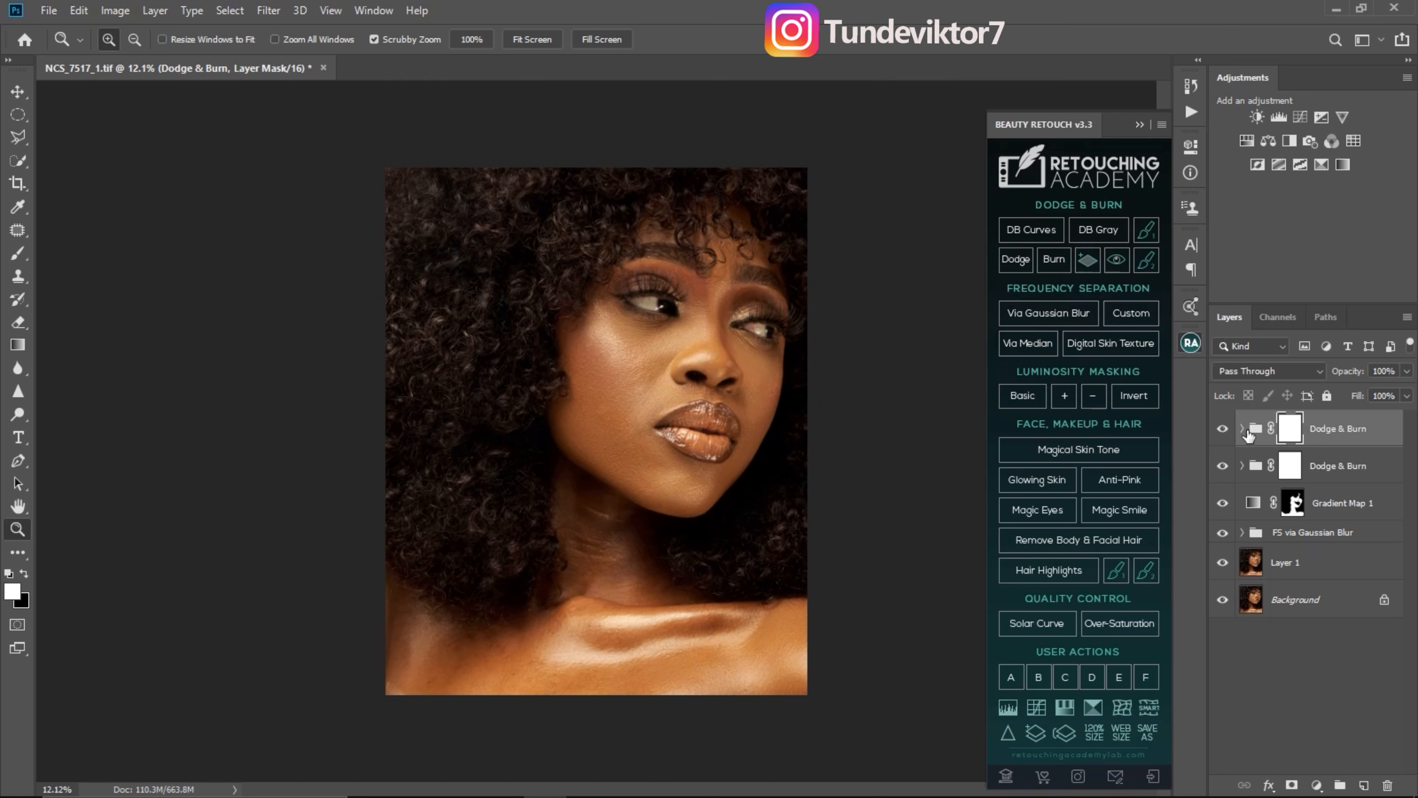
left_click(1243, 429)
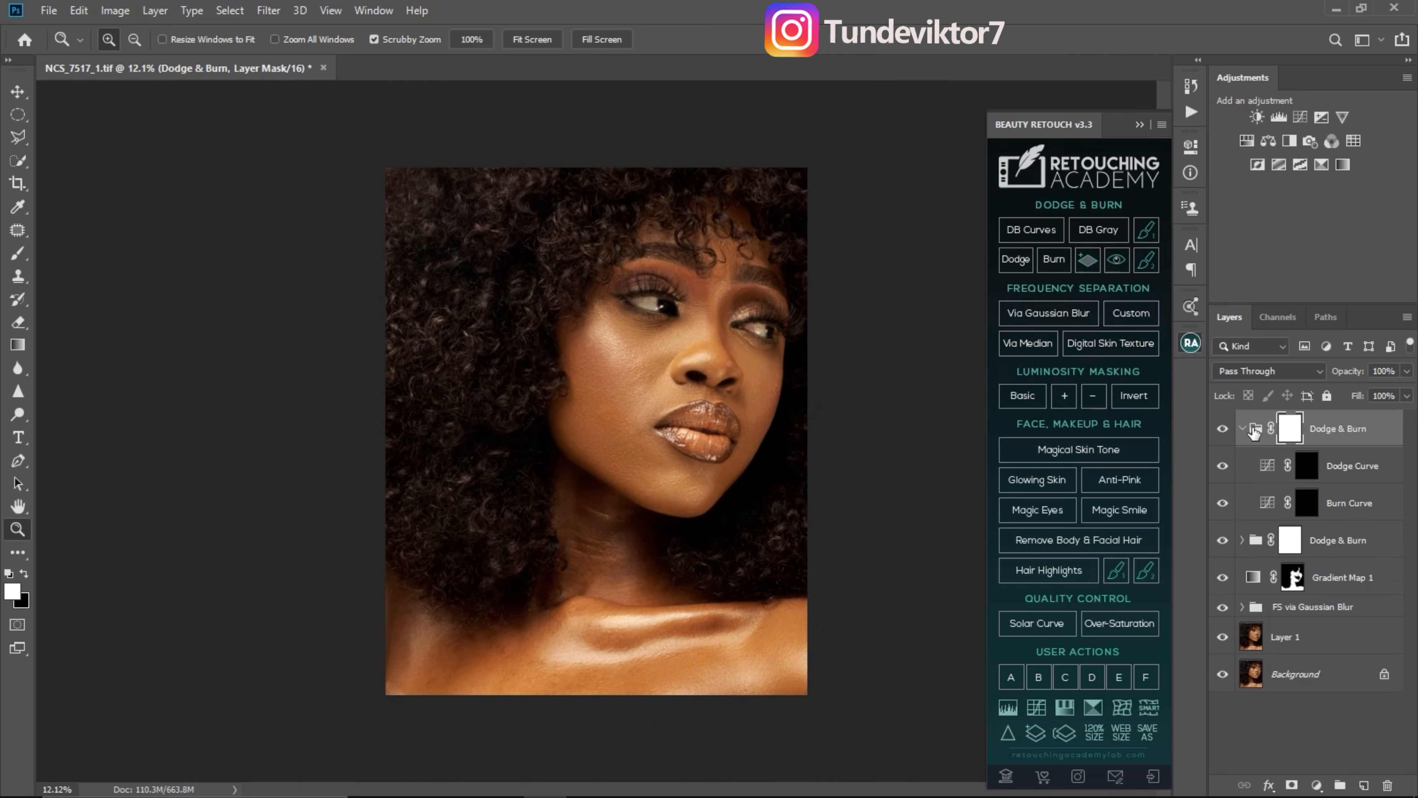
left_click(1305, 471)
left_click(1304, 513)
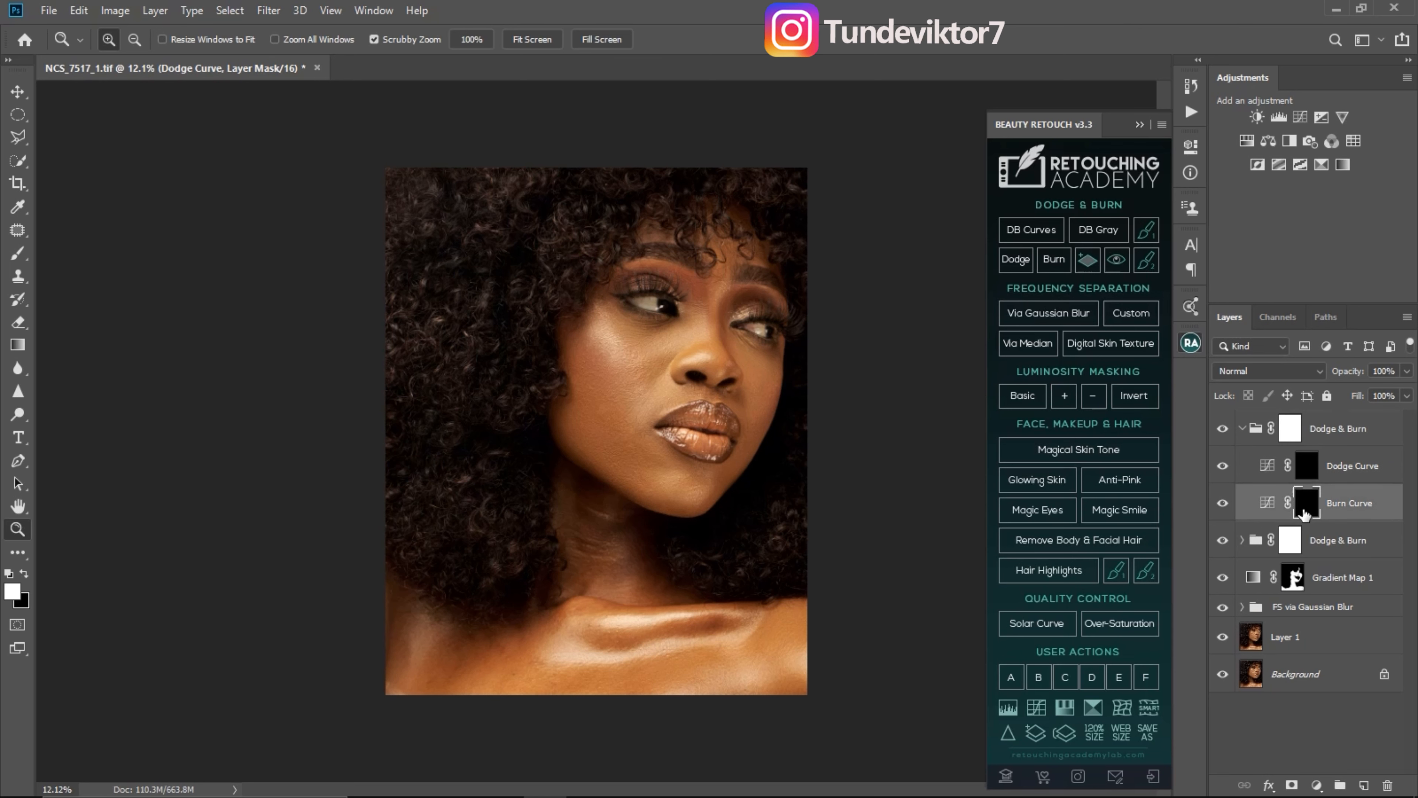
left_click(1301, 466)
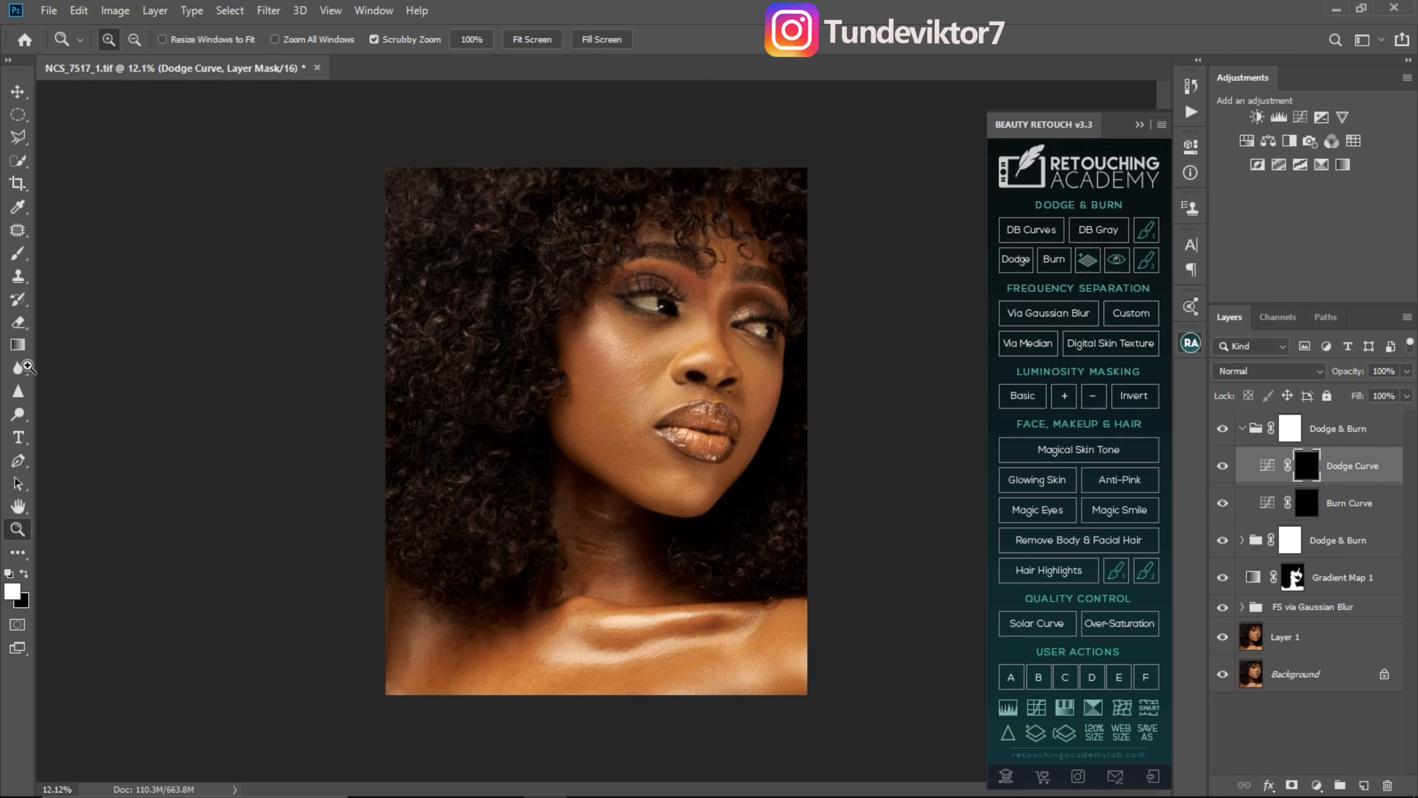
left_click(17, 253)
left_click(519, 40)
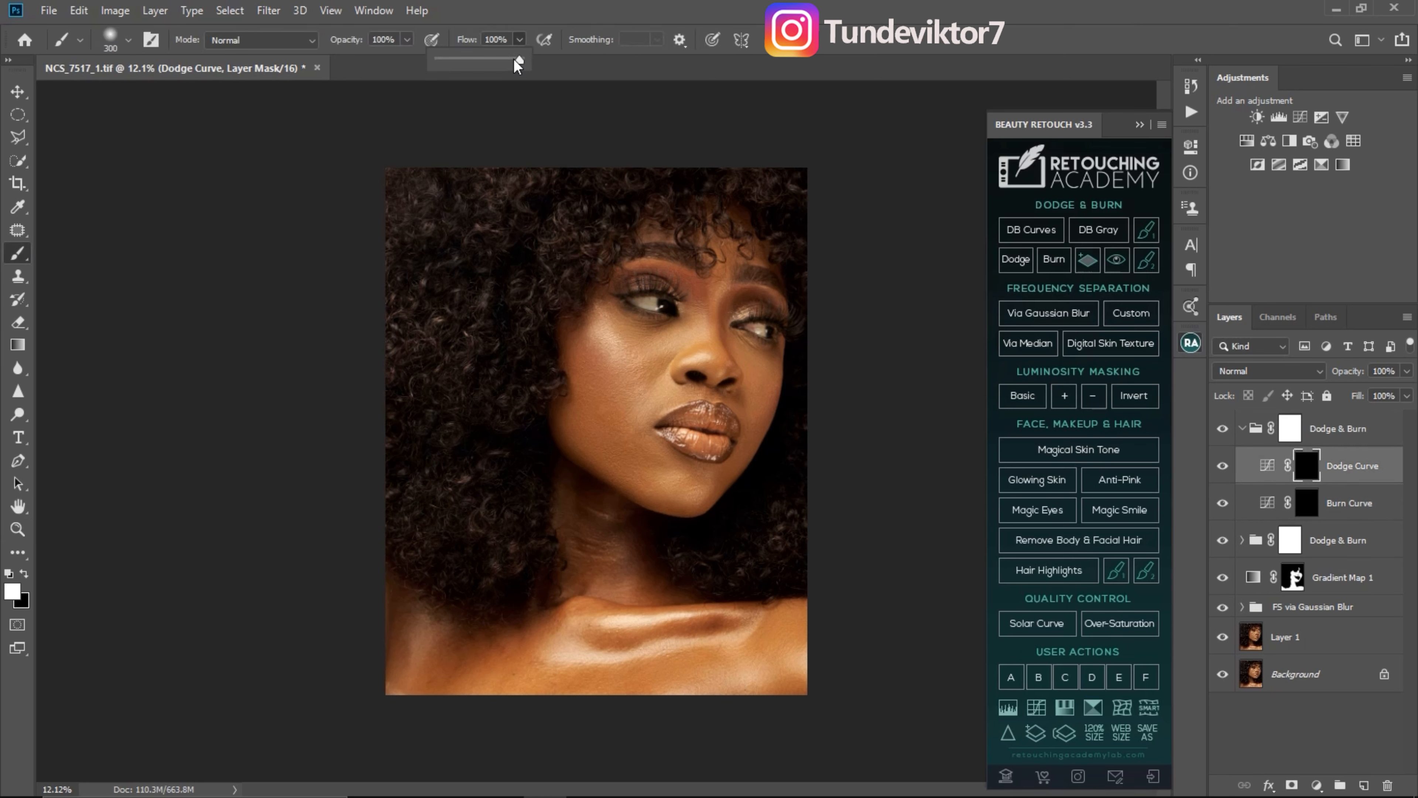
left_click_drag(451, 75, 439, 69)
left_click(504, 39)
type("5")
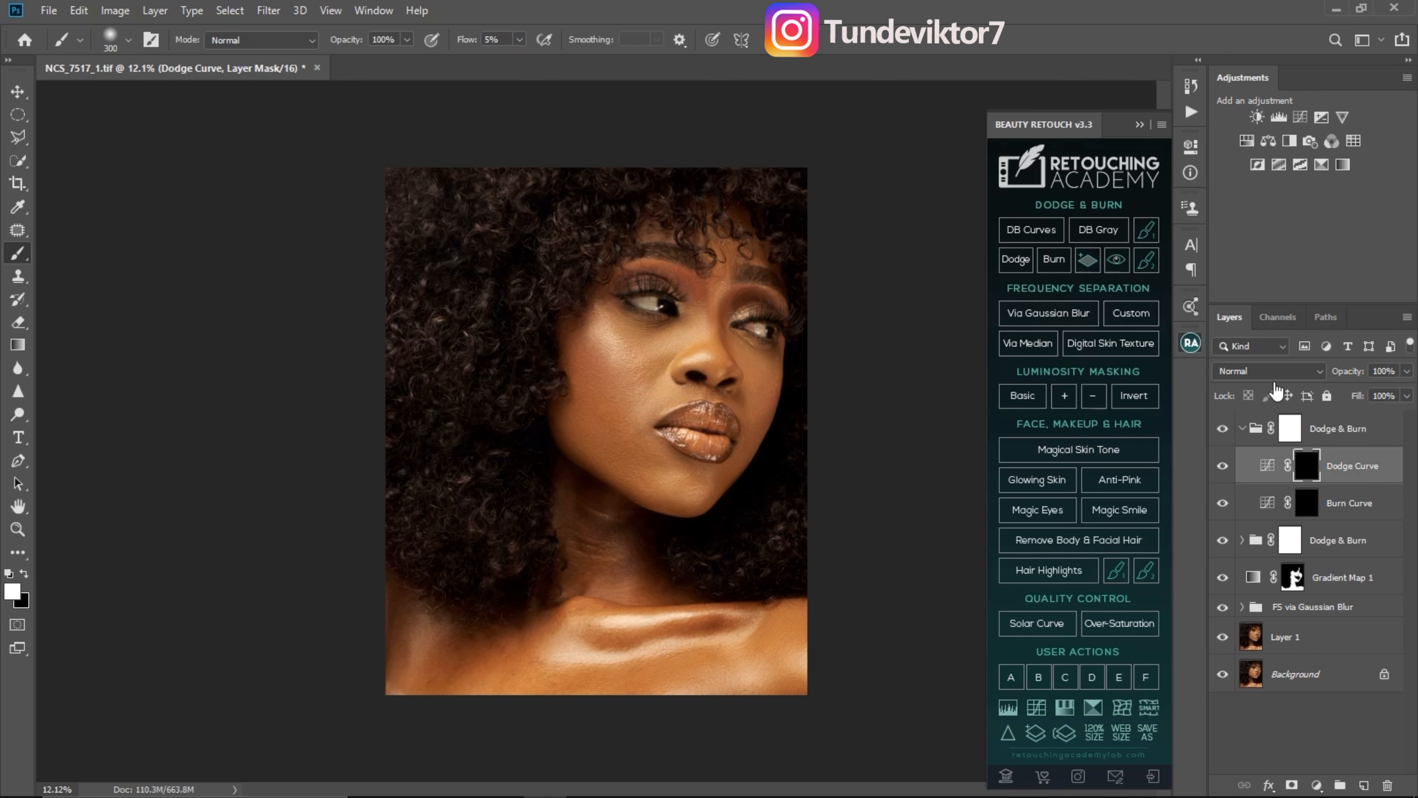
Hide the FS via Gaussian Blur group to show the unsmoothed skin on the face.
type("z")
left_click_drag(659, 447, 705, 447)
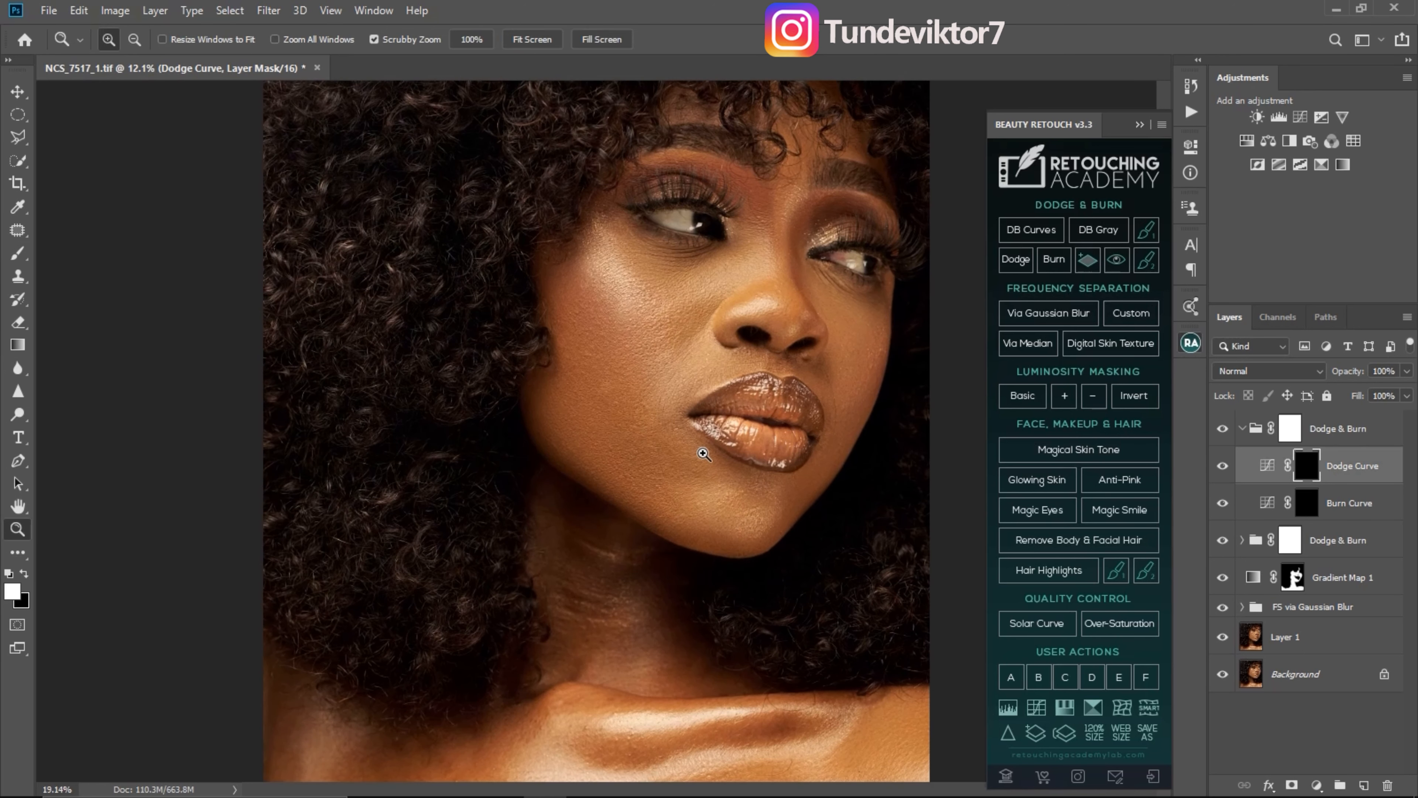
key("b")
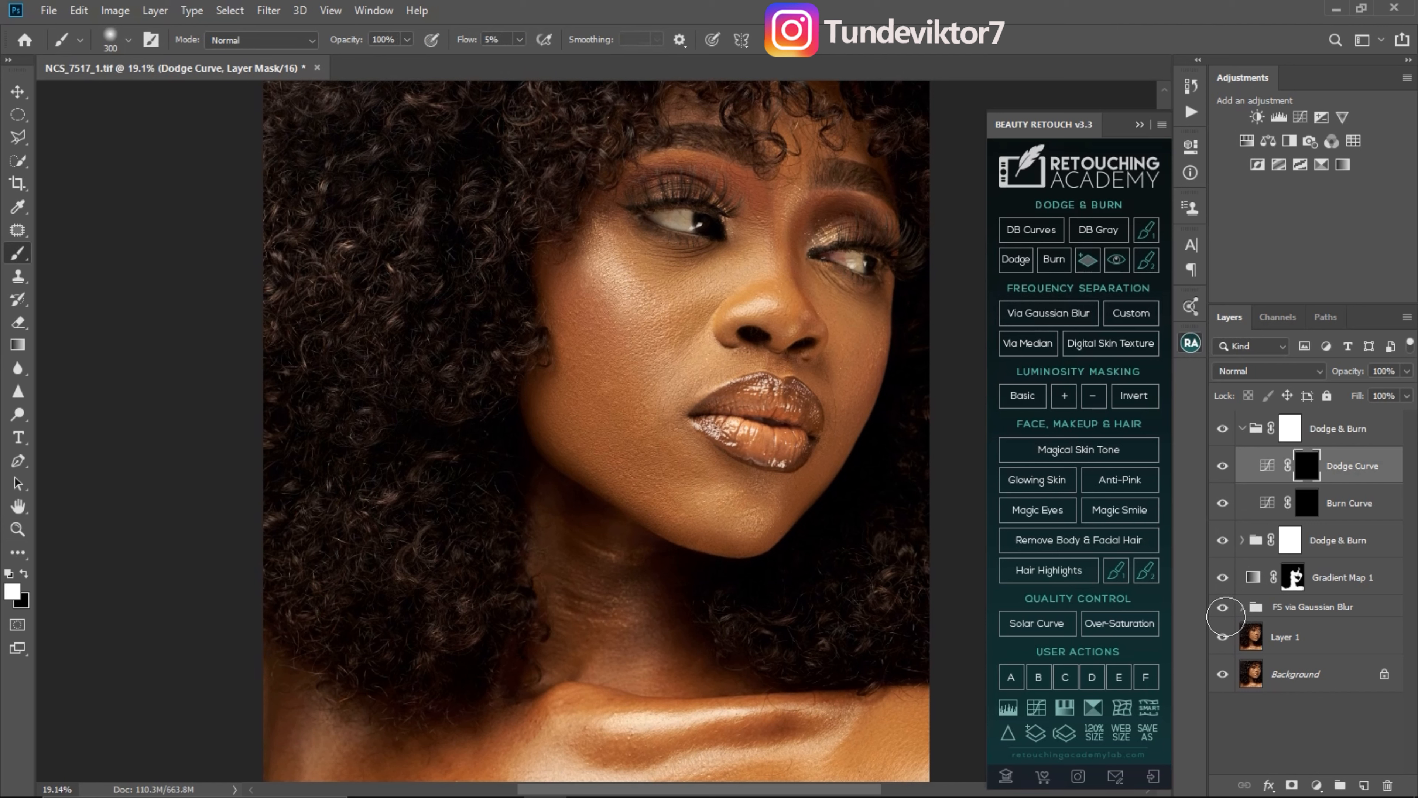
key("ctrl")
left_click(1223, 607)
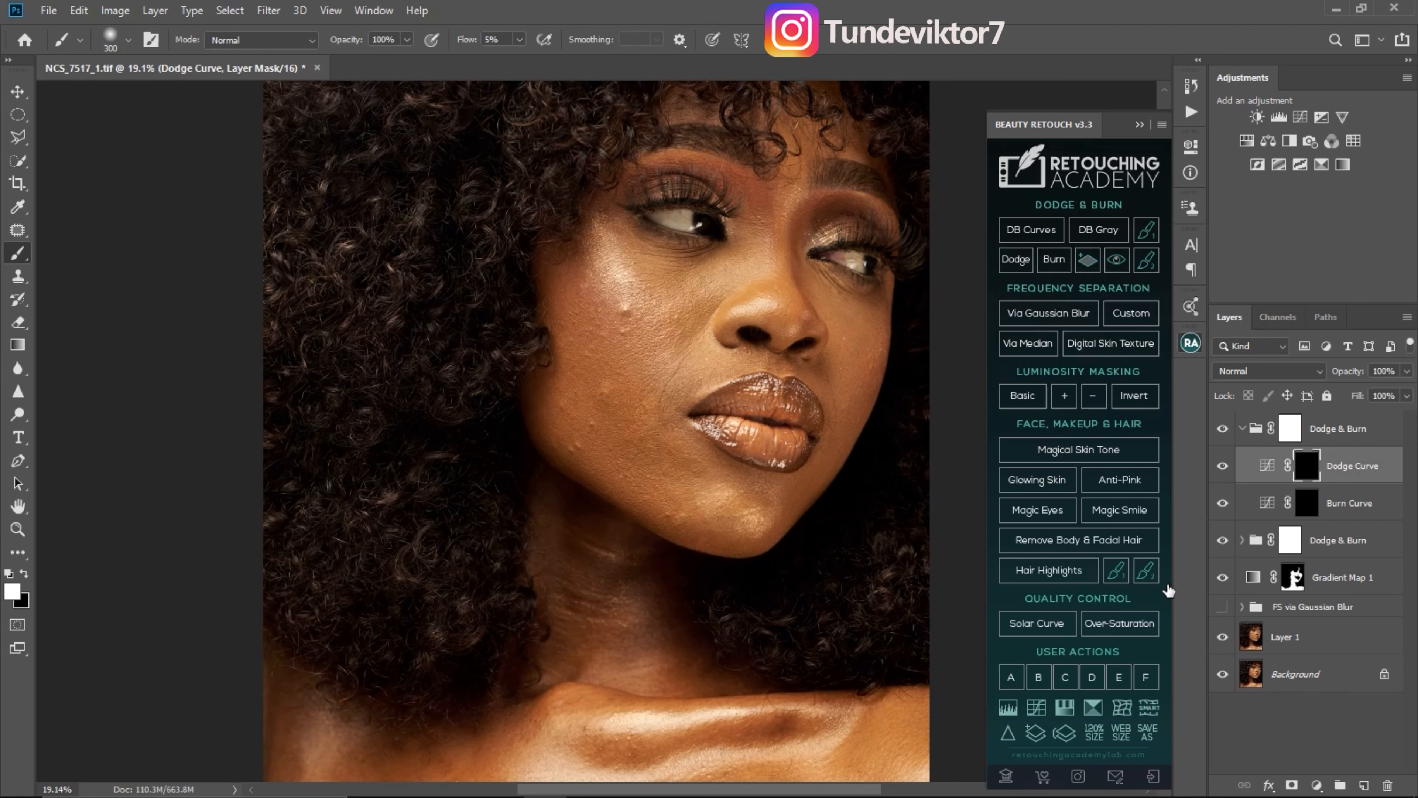
key("ctrl")
Paint white on the Dodge Curve mask to brighten the cheek highlight below the nearer eye, adjusting the brush size as needed.
key("bracketleft")
key("bracketleft")
key("bracketleft")
key("bracketright")
key("bracketright")
key("bracketright")
key("bracketright")
key("bracketleft")
key("bracketleft")
key("bracketleft")
key("bracketleft")
key("bracketleft")
key("bracketleft")
key("bracketright")
key("bracketright")
key("bracketright")
mouse_move(614, 271)
left_mouse_down()
mouse_move(674, 303)
mouse_move(610, 252)
mouse_move(680, 297)
mouse_move(656, 315)
left_mouse_up()
key("bracketleft")
key("bracketleft")
key("bracketleft")
key("bracketleft")
key("bracketleft")
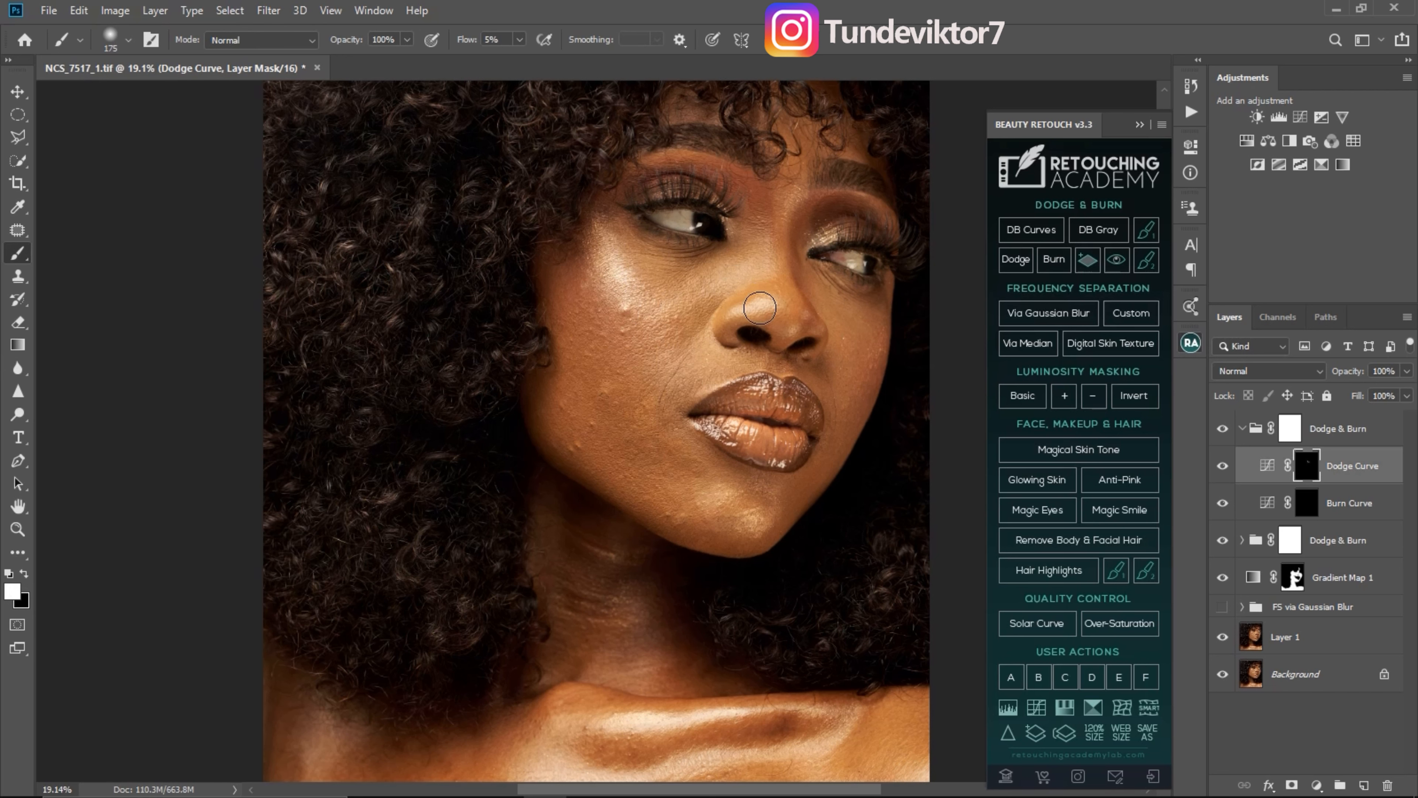
Dodge the highlights on the nose and around the lips and chin on the Dodge Curve mask, using brush sizes suited to each area.
key("bracketright")
key("bracketright")
key("bracketright")
key("bracketright")
key("bracketright")
key("bracketright")
key("bracketleft")
key("bracketleft")
key("bracketleft")
key("bracketleft")
key("bracketleft")
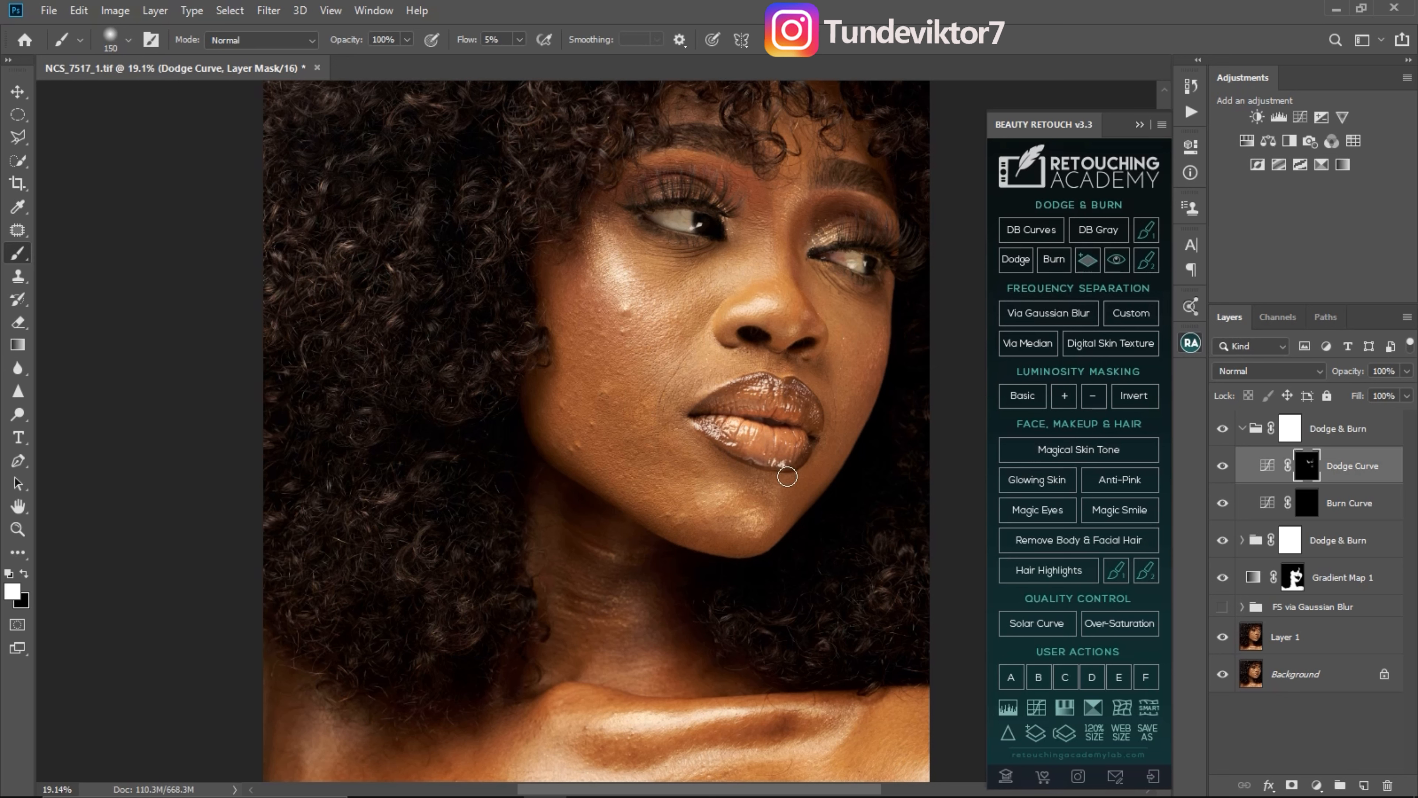
key("bracketleft")
key("bracketright")
key("bracketright")
key("bracketright")
scroll(665, 721, "down", 5)
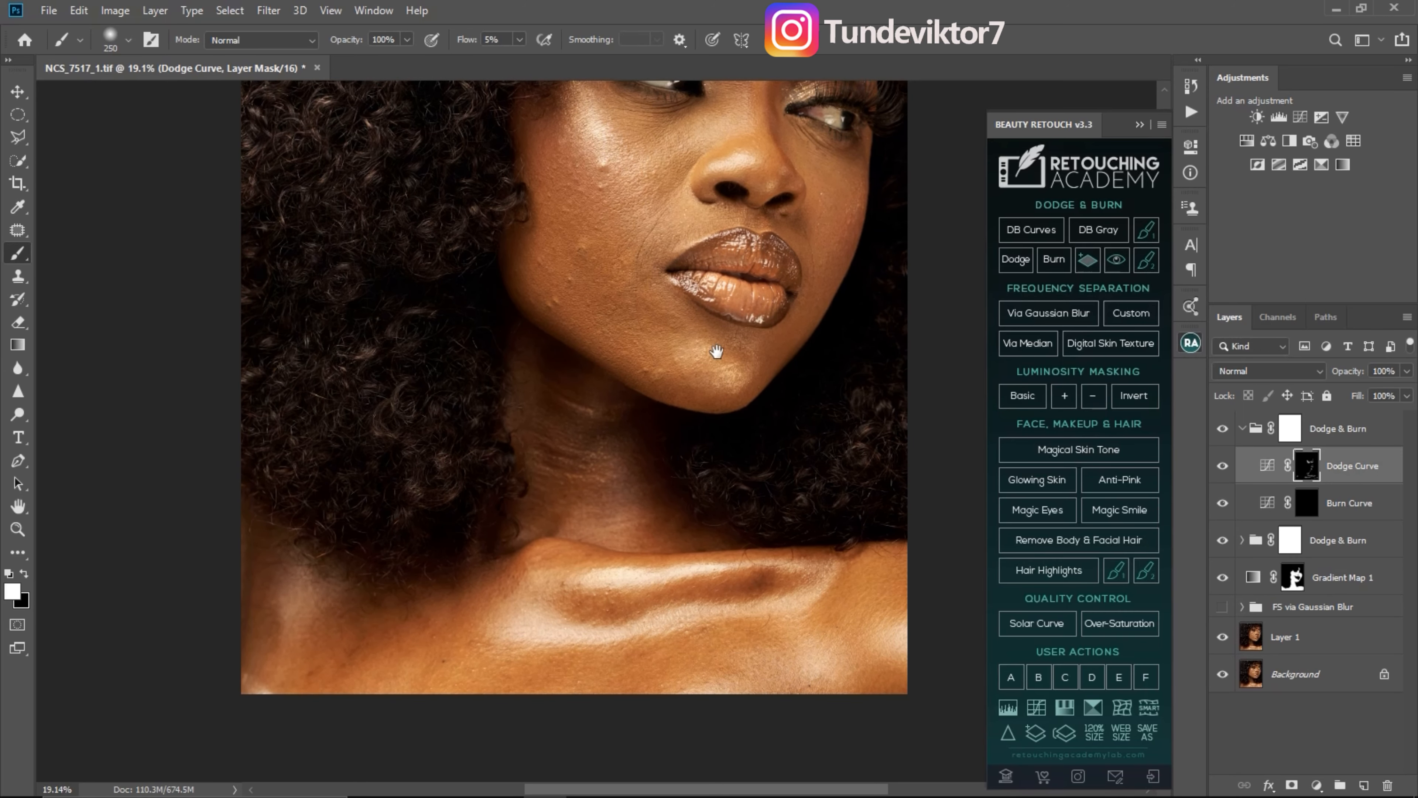
scroll(717, 352, "up", 7)
left_click(778, 410)
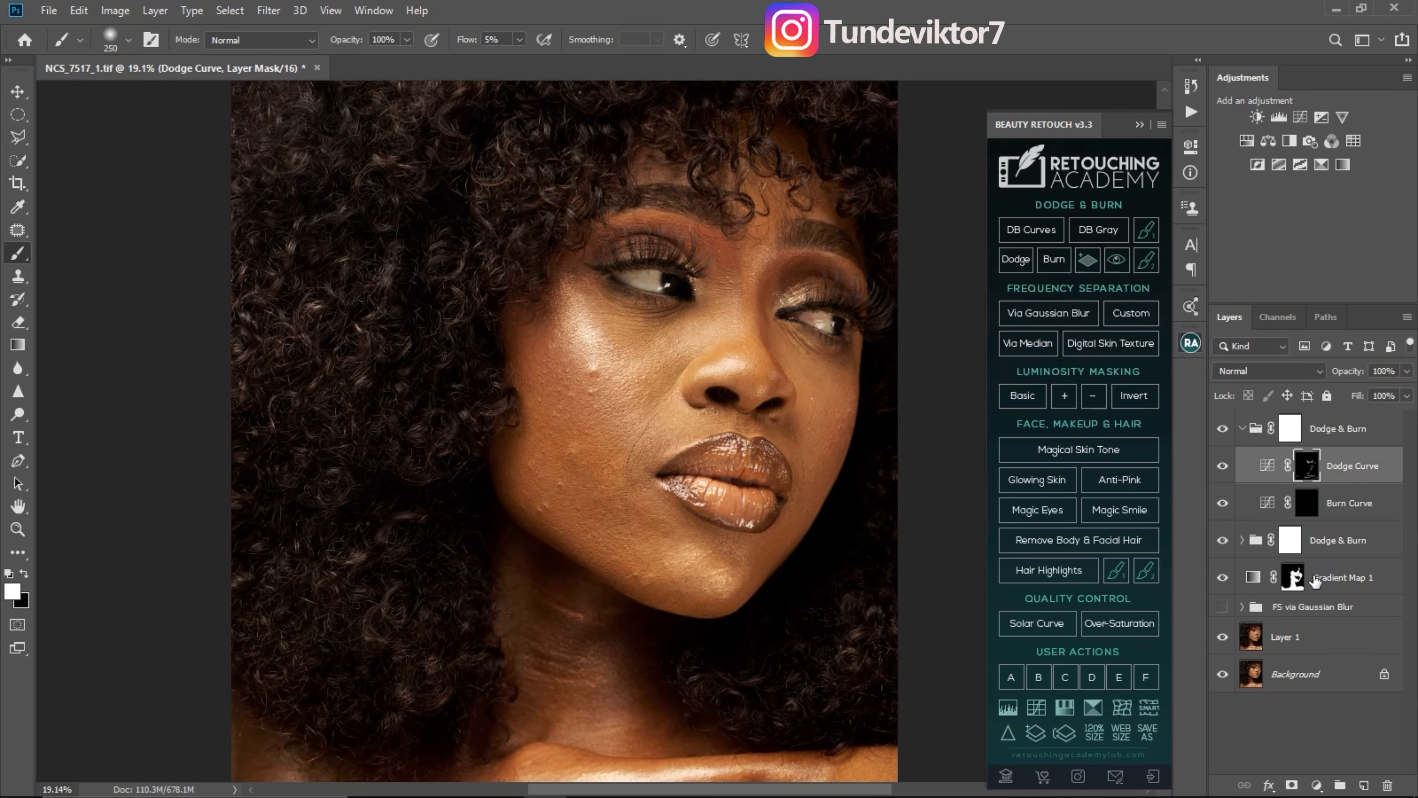
Paint white on the Burn Curve mask to darken the outer cheek along the hairline, starting with a 500 px brush.
left_click(1307, 506)
key("bracketright")
key("bracketright")
key("bracketright")
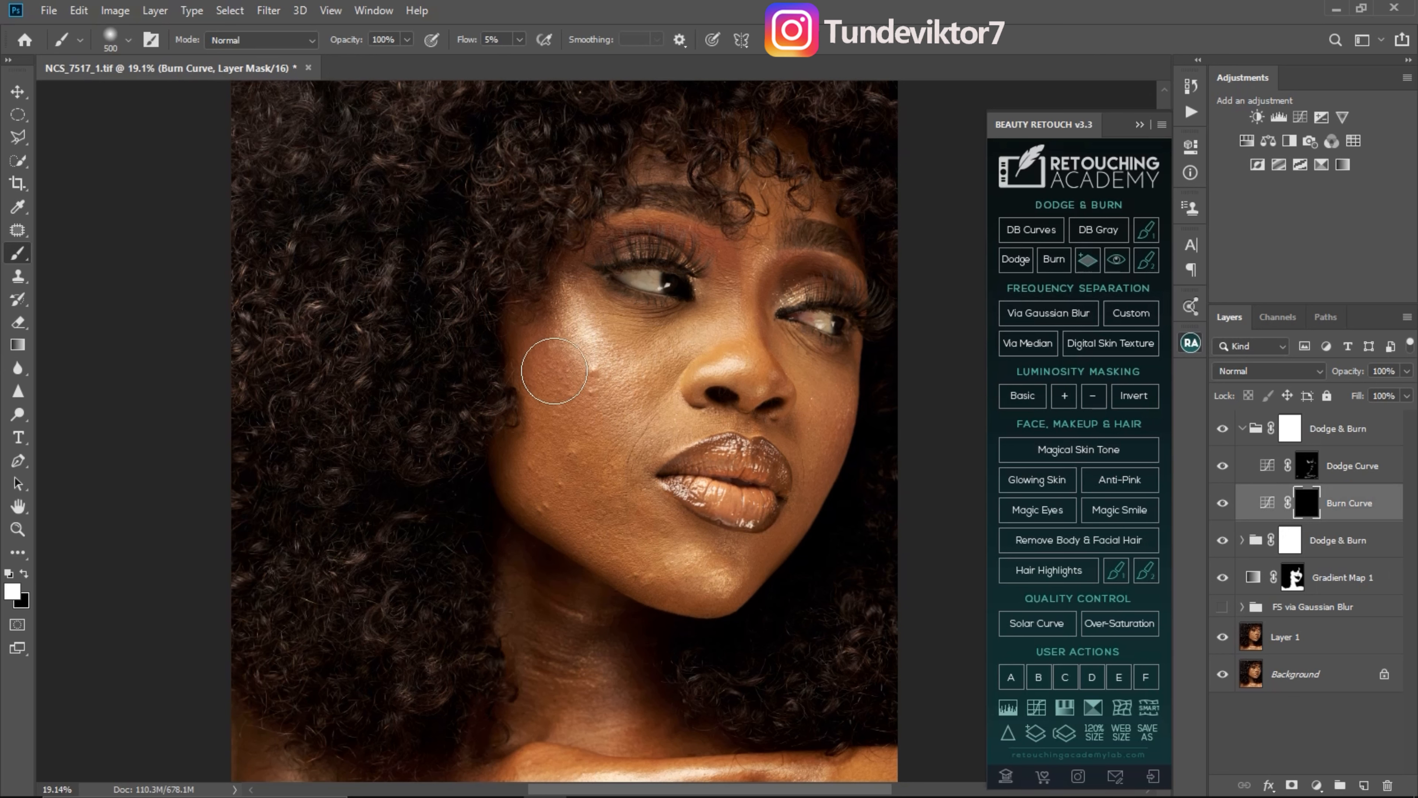
mouse_move(561, 402)
left_mouse_down()
mouse_move(526, 326)
mouse_move(558, 405)
mouse_move(533, 355)
mouse_move(540, 339)
mouse_move(572, 362)
left_mouse_up()
key("bracketleft")
key("bracketleft")
key("bracketleft")
key("bracketleft")
key("bracketleft")
key("bracketleft")
key("bracketleft")
key("bracketleft")
key("bracketleft")
key("bracketright")
key("bracketright")
key("bracketright")
key("bracketright")
key("bracketright")
key("bracketright")
key("bracketright")
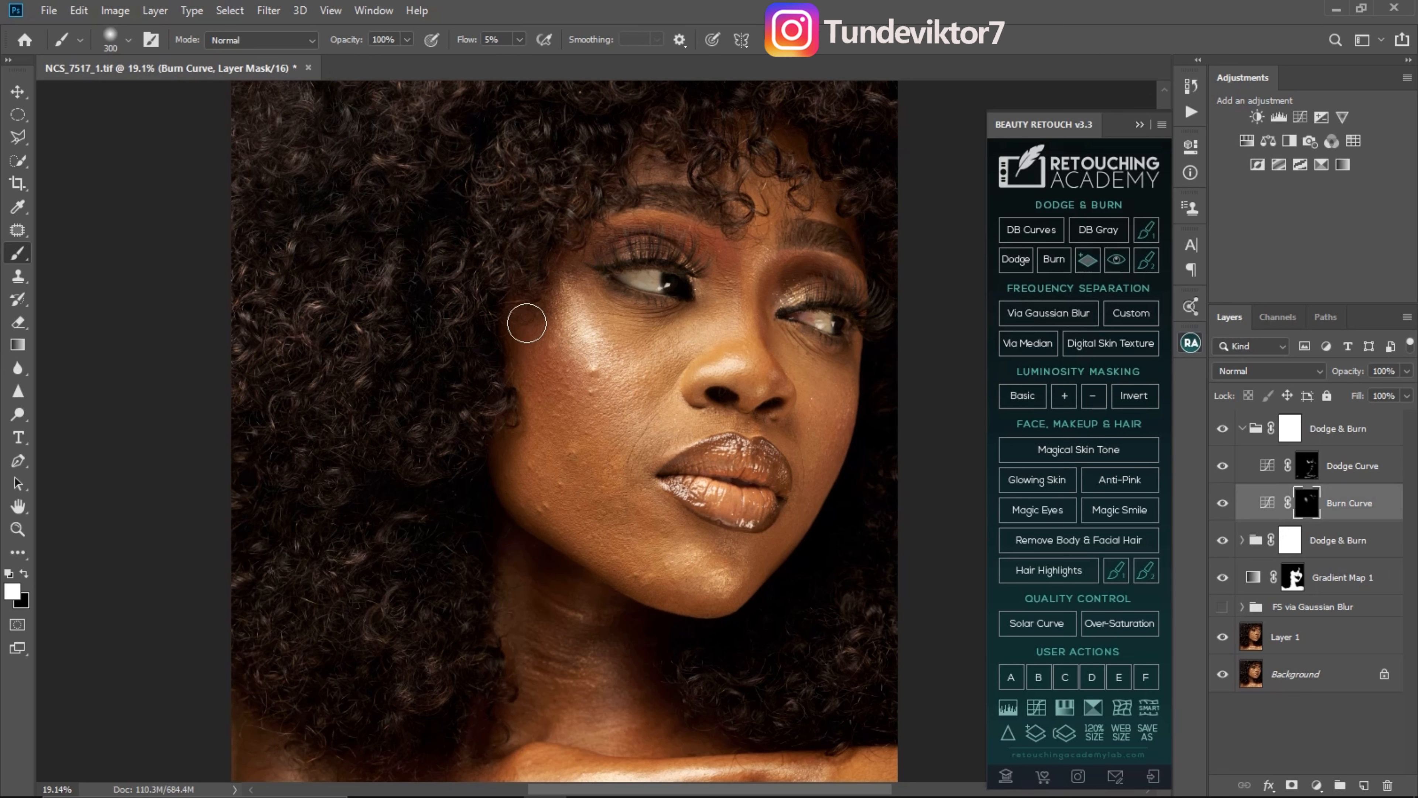
Burn the shadows around the mouth, lower face and shoulders on the Burn Curve mask, varying the brush size.
key("bracketleft")
key("bracketleft")
key("bracketleft")
key("bracketleft")
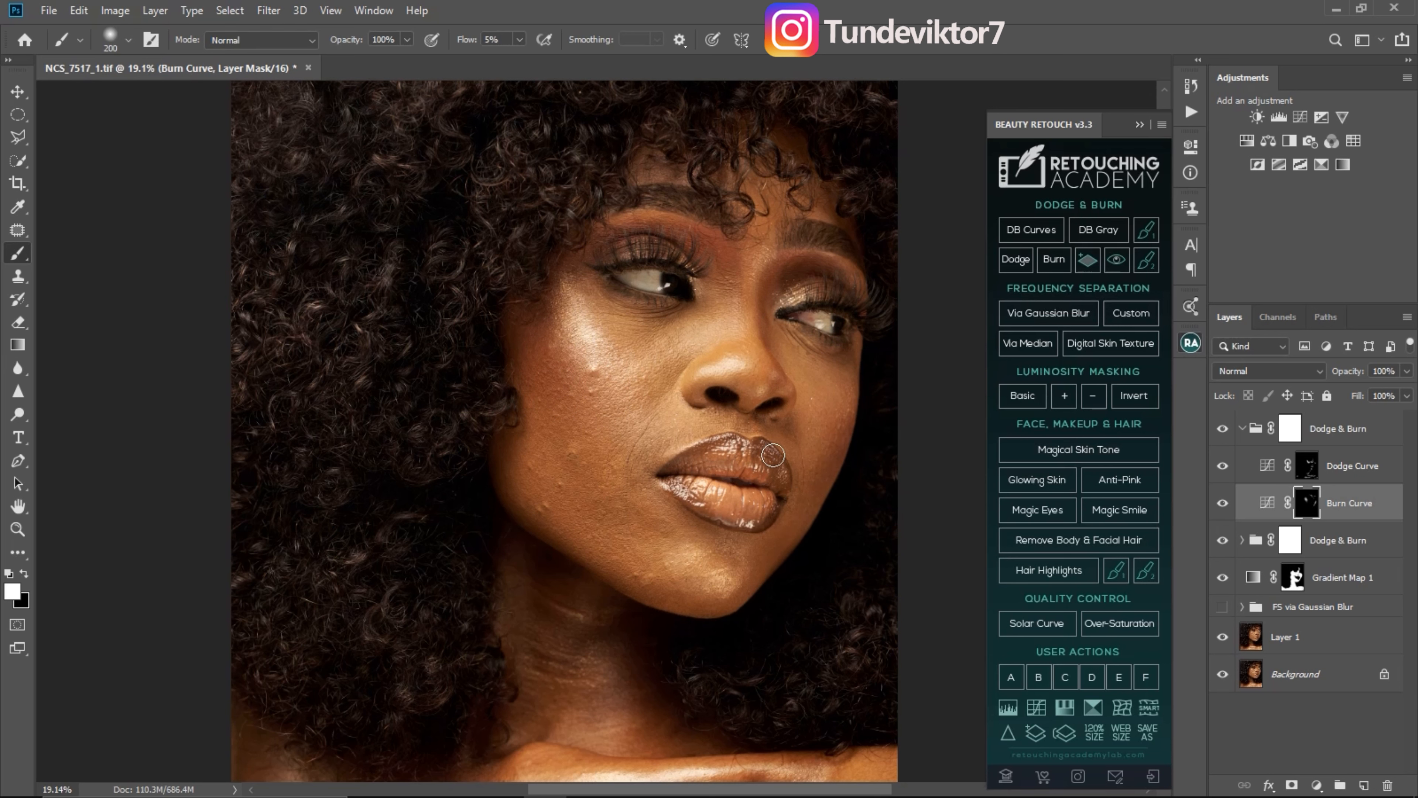
key("bracketleft")
key("bracketright")
key("bracketright")
key("bracketright")
left_click_drag(660, 555, 610, 252)
key("bracketleft")
key("bracketleft")
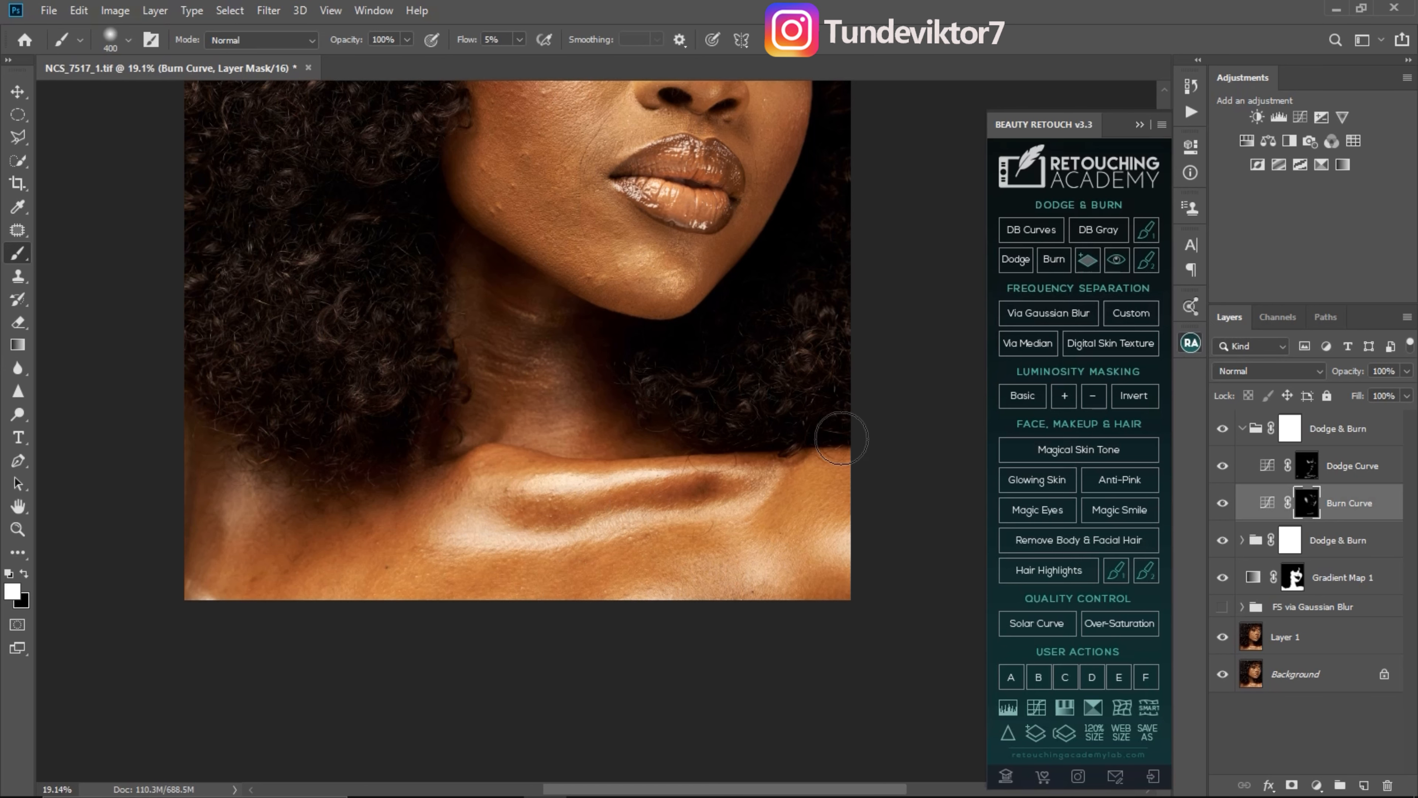
Make the FS via Gaussian Blur group visible again and view the whole portrait.
key("z")
left_click_drag(702, 501, 619, 491)
key("b")
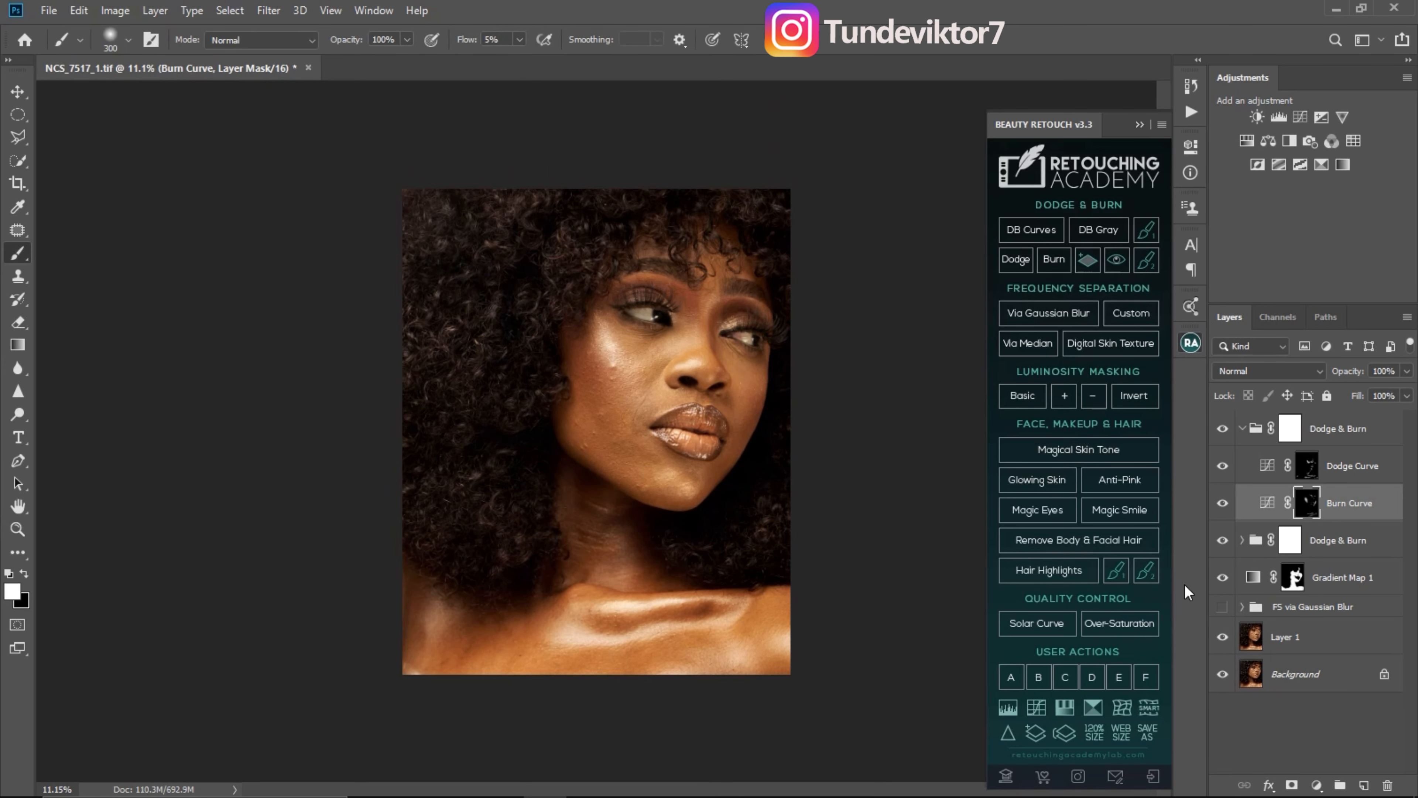
key("ctrl")
left_click(1223, 610)
key("z")
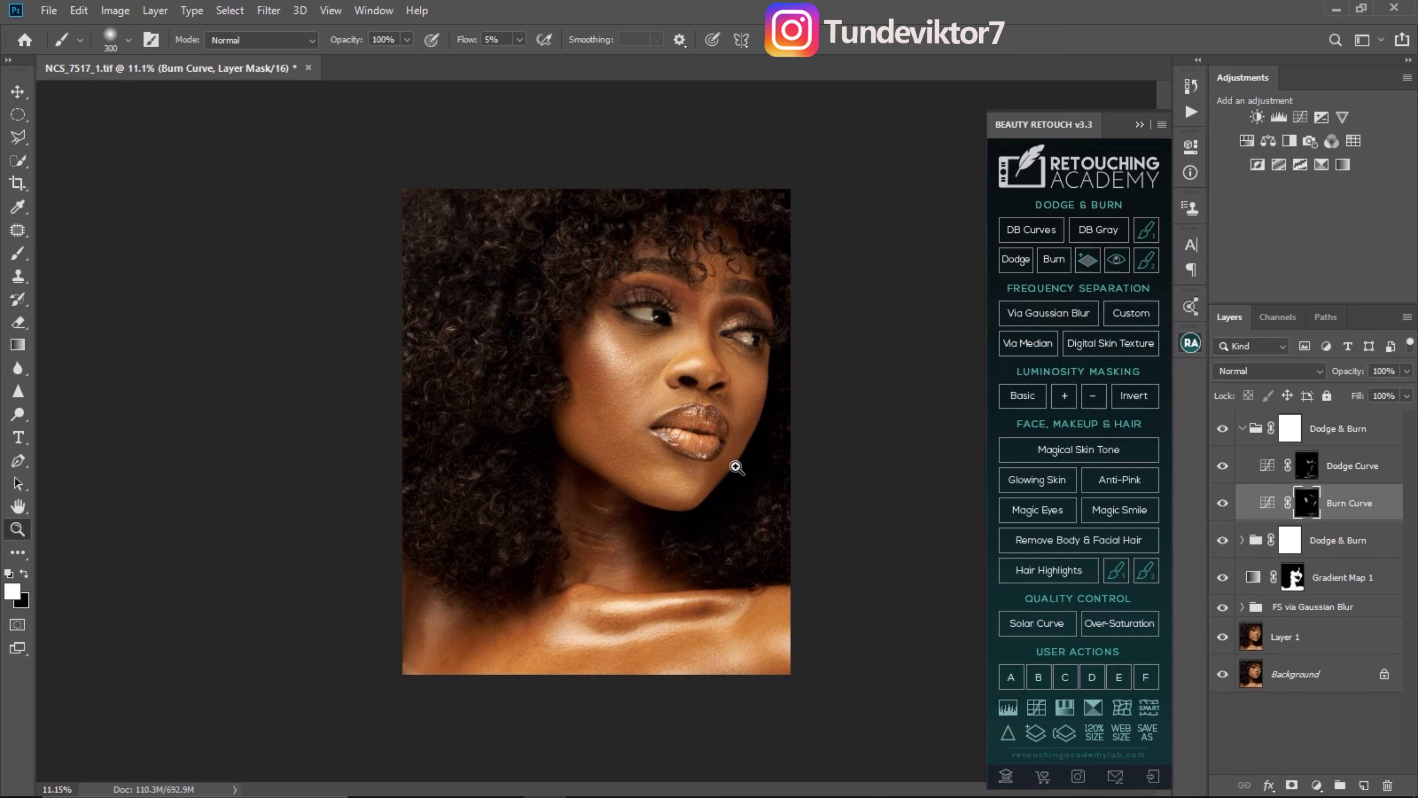
Compare the whole portrait with the top Dodge & Burn group hidden and shown, checking the sculpted face closely.
mouse_move(778, 507)
left_mouse_down()
mouse_move(801, 509)
mouse_move(774, 510)
left_mouse_up()
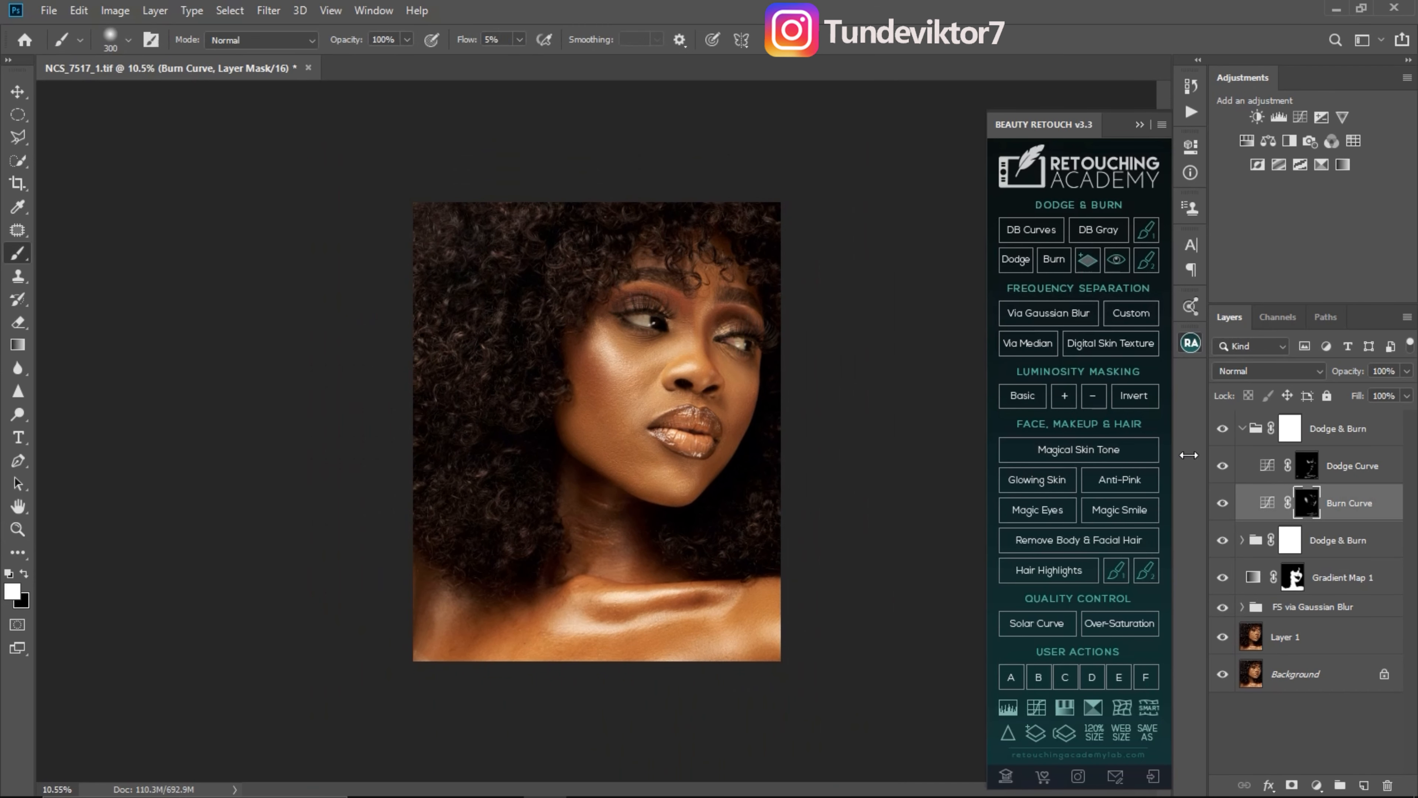
left_click(1224, 432)
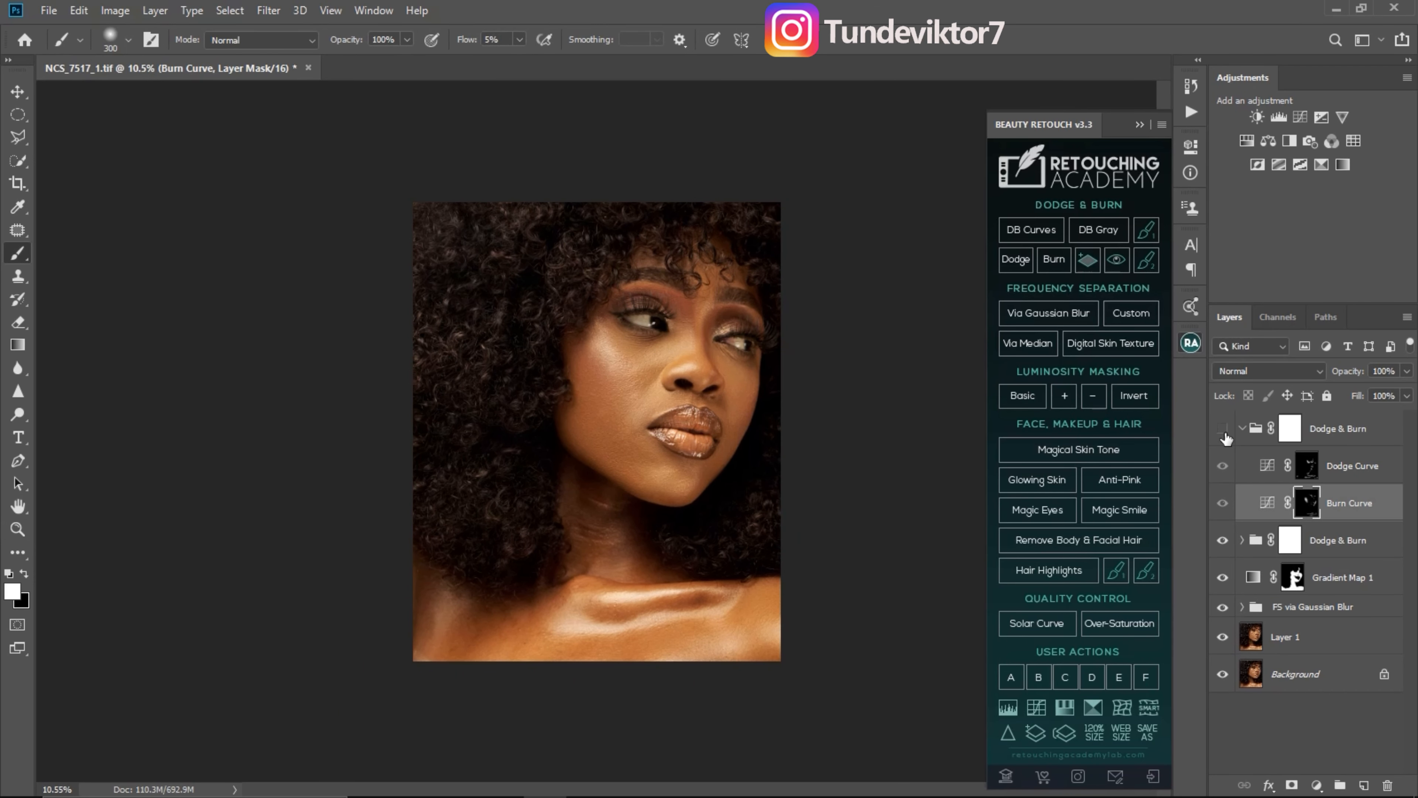
key("z")
left_click_drag(544, 445, 566, 444)
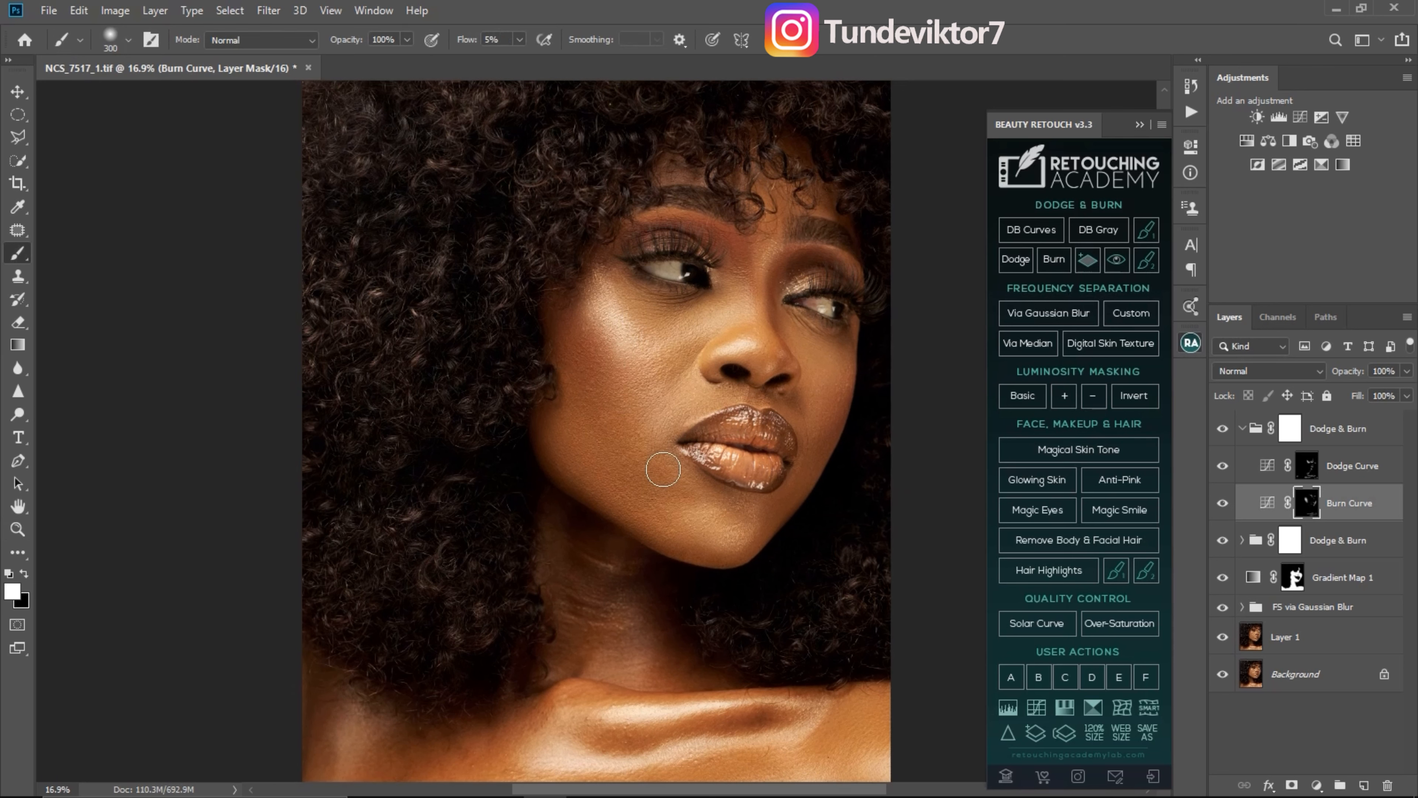
key("z")
mouse_move(664, 470)
left_mouse_down()
mouse_move(602, 405)
mouse_move(666, 428)
left_mouse_up()
key("b")
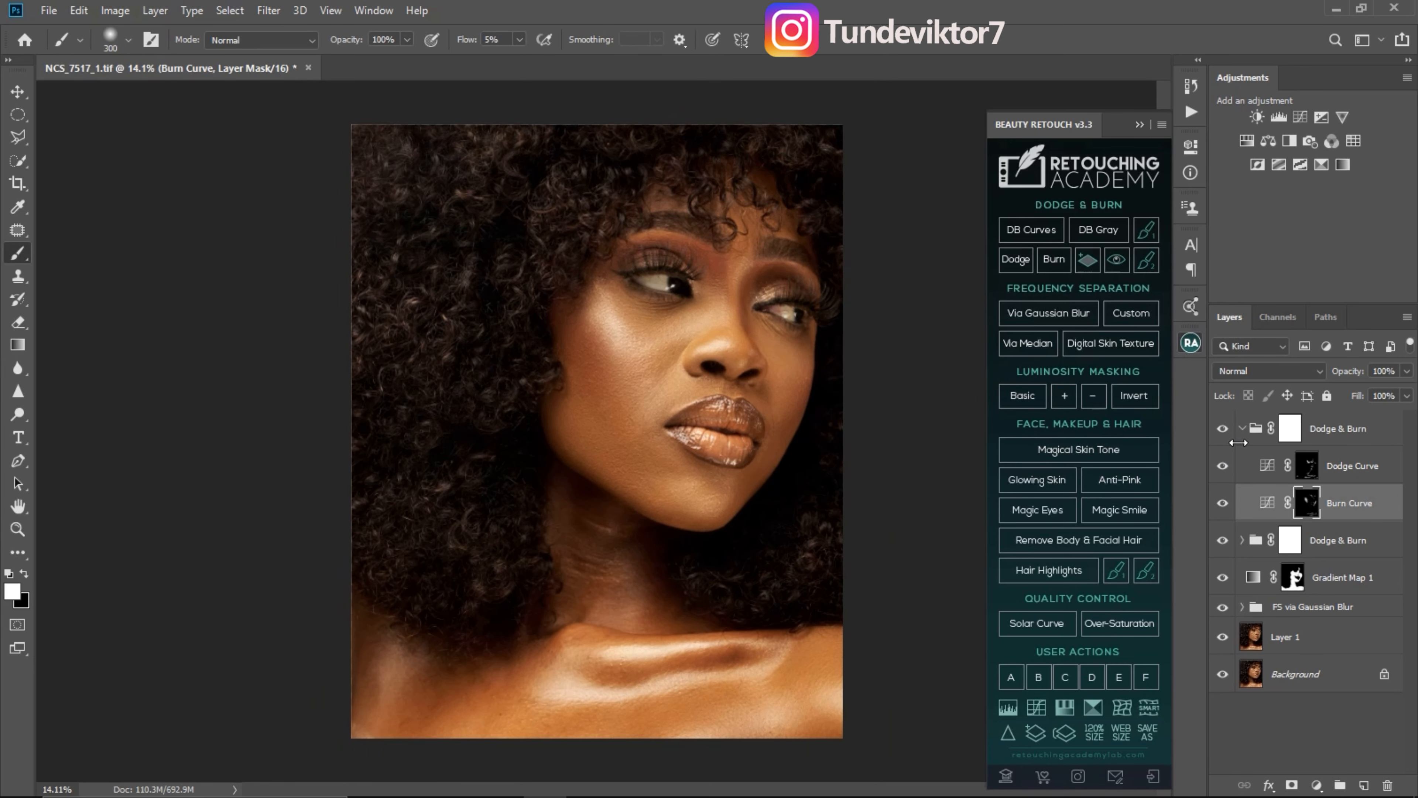
Collapse the top Dodge & Burn group and compare the portrait with the group off and on.
left_click(1241, 428)
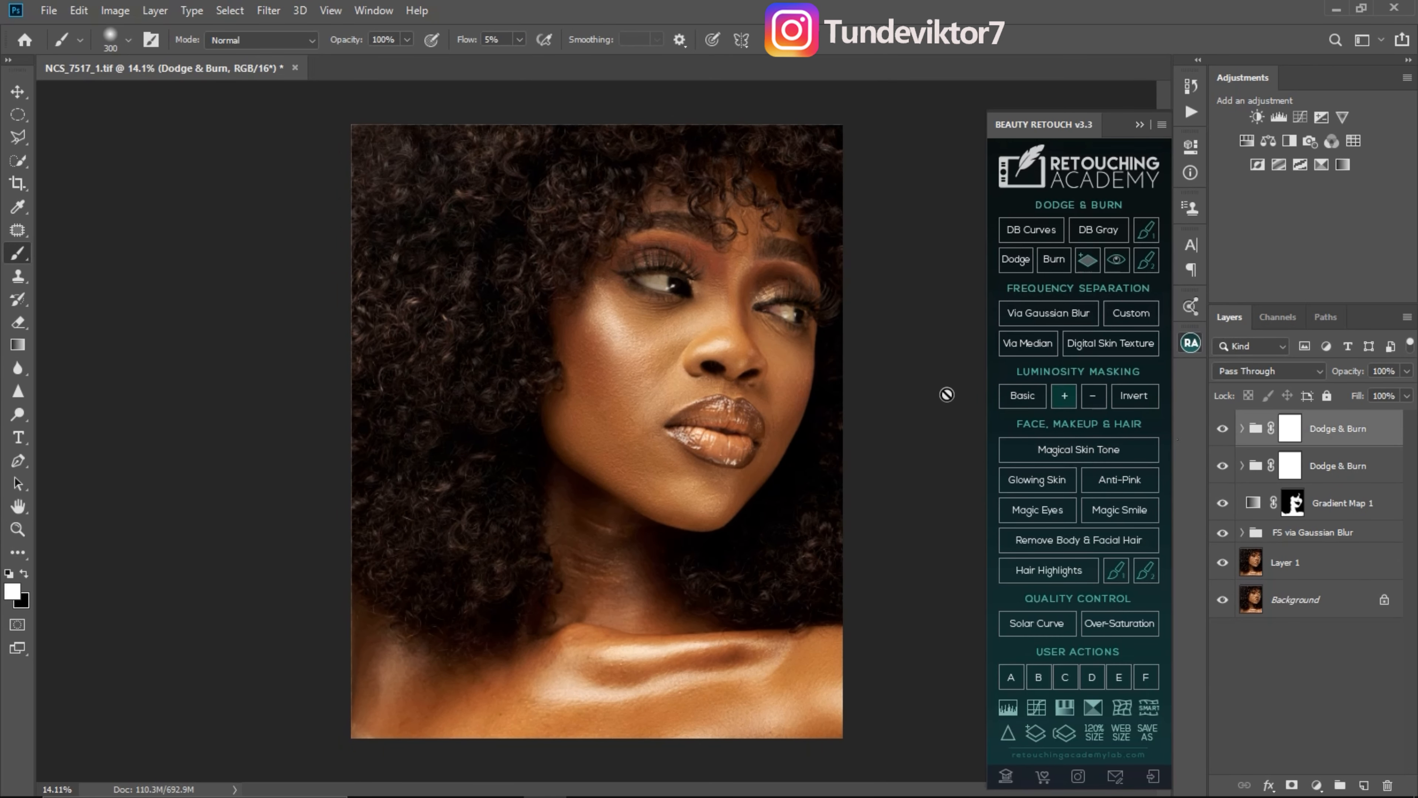
key("z")
mouse_move(744, 441)
left_mouse_down()
mouse_move(804, 458)
mouse_move(761, 479)
mouse_move(757, 467)
mouse_move(747, 583)
left_mouse_up()
key("b")
key("z")
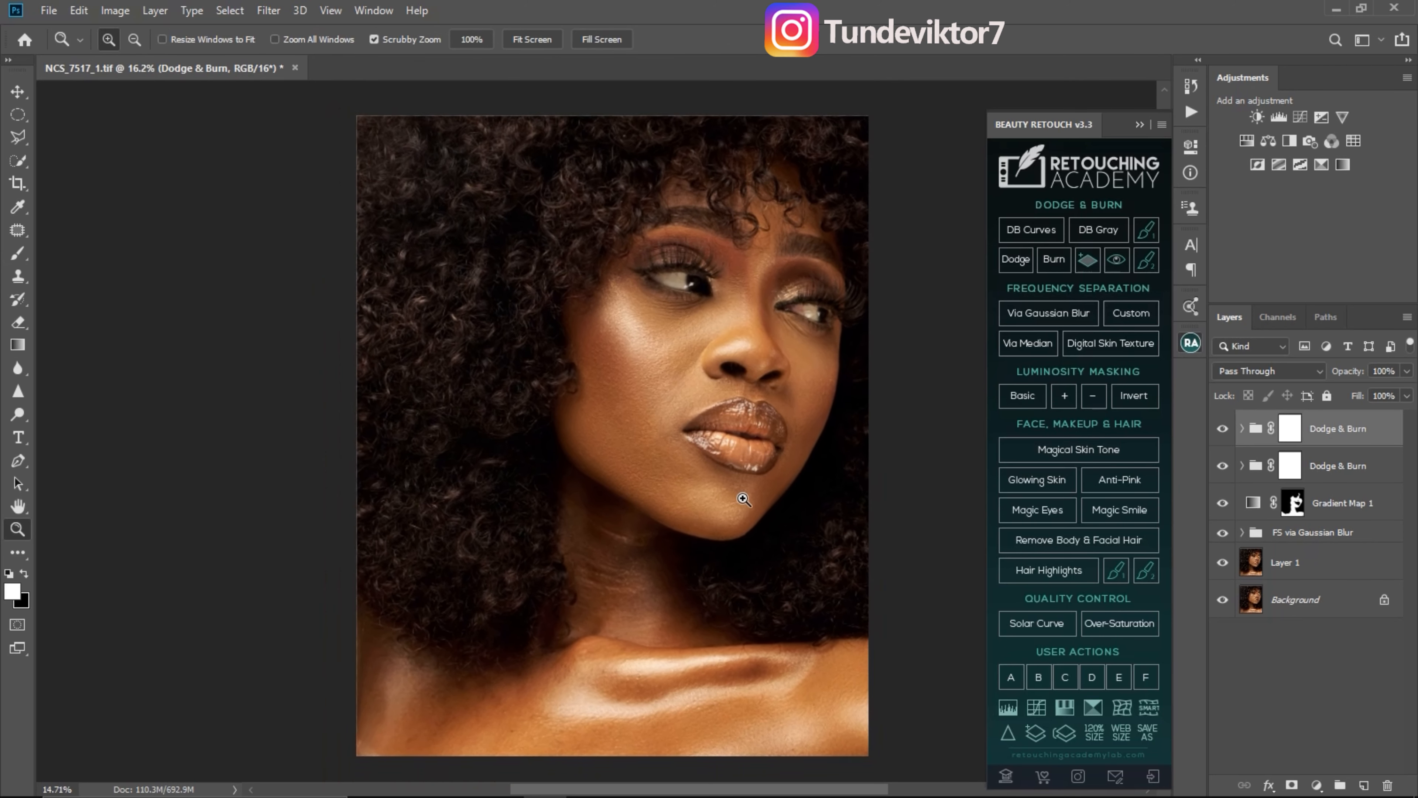
key("b")
left_click(1222, 431)
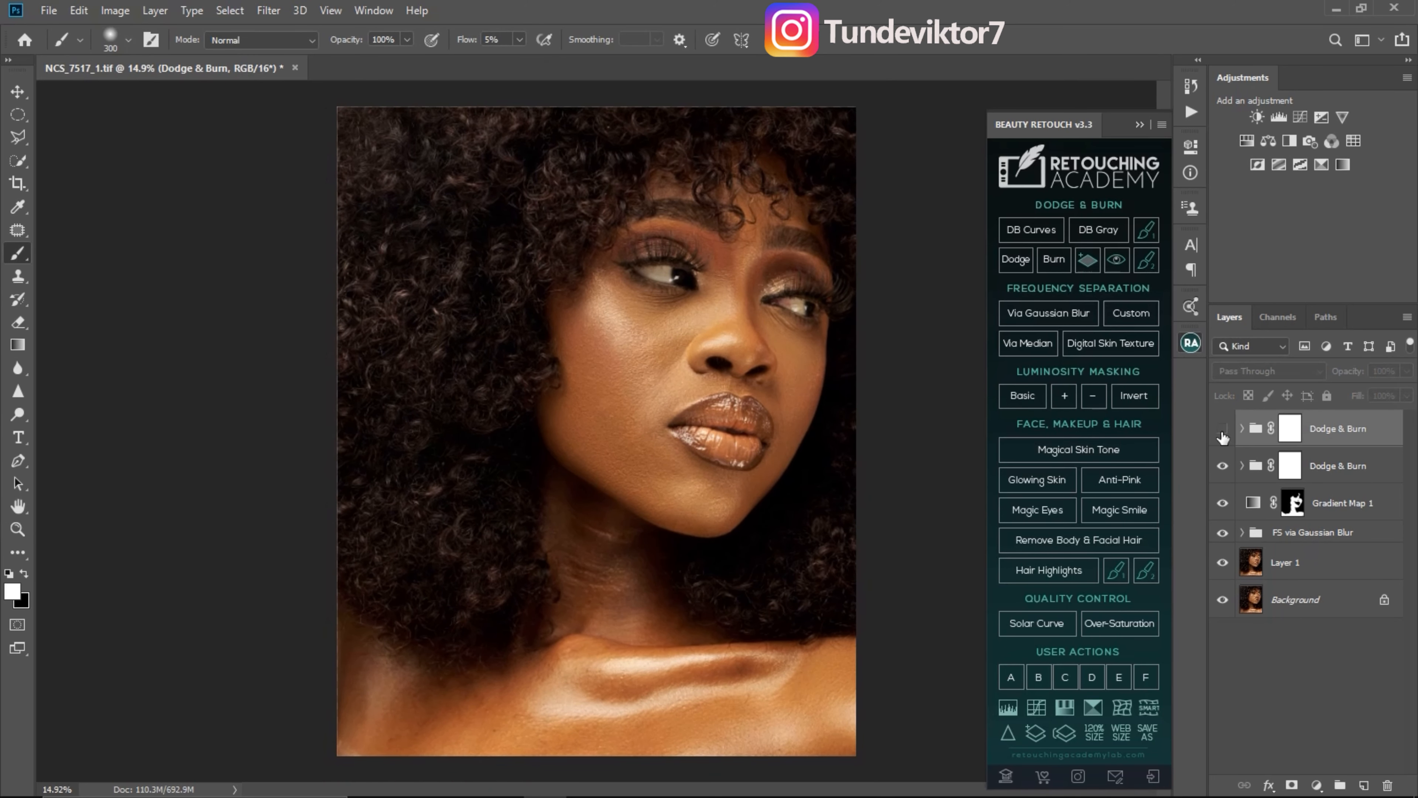
left_click(1222, 429)
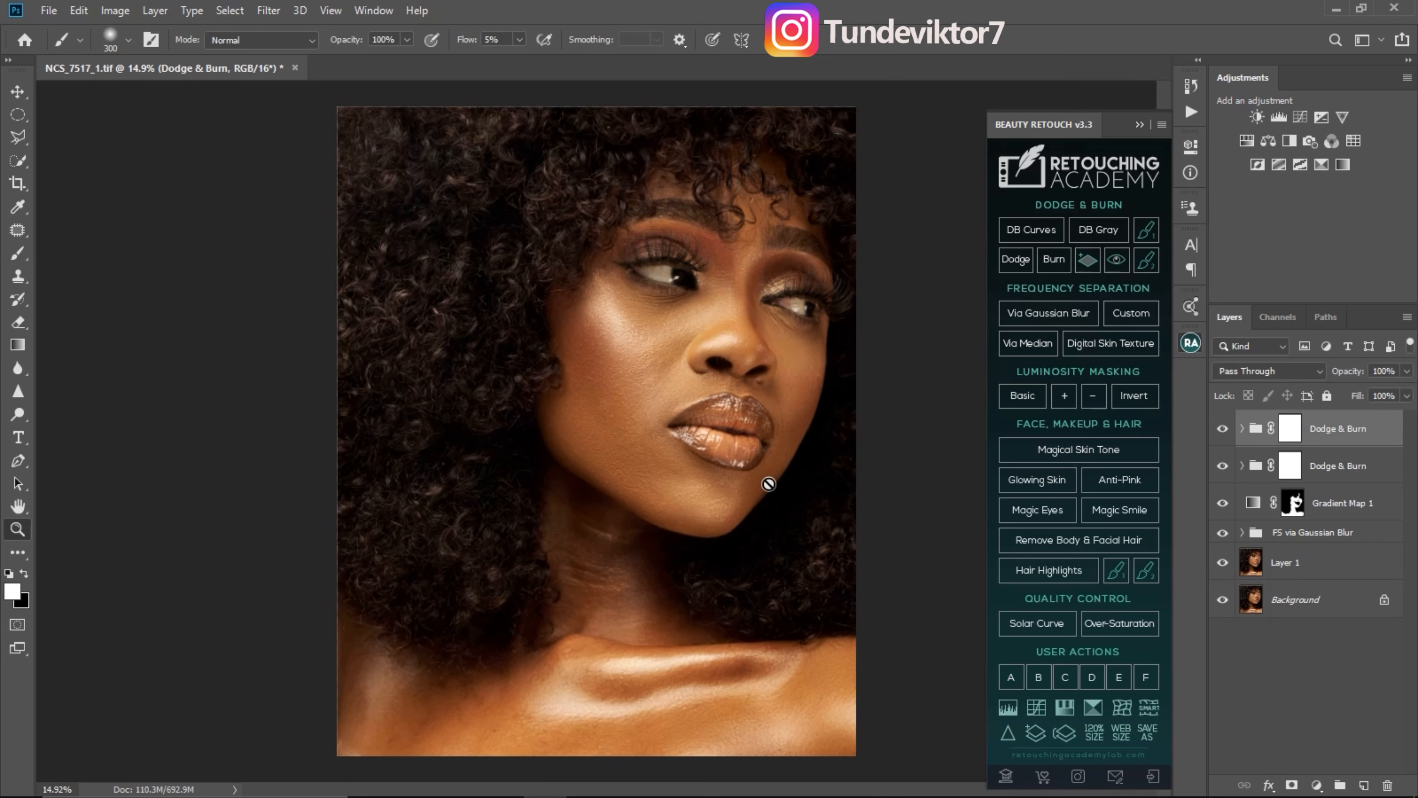
Examine the eyes and surrounding skin up close, followed by the whole portrait.
left_click_drag(770, 482, 757, 362)
key("z")
left_click_drag(652, 303, 751, 358)
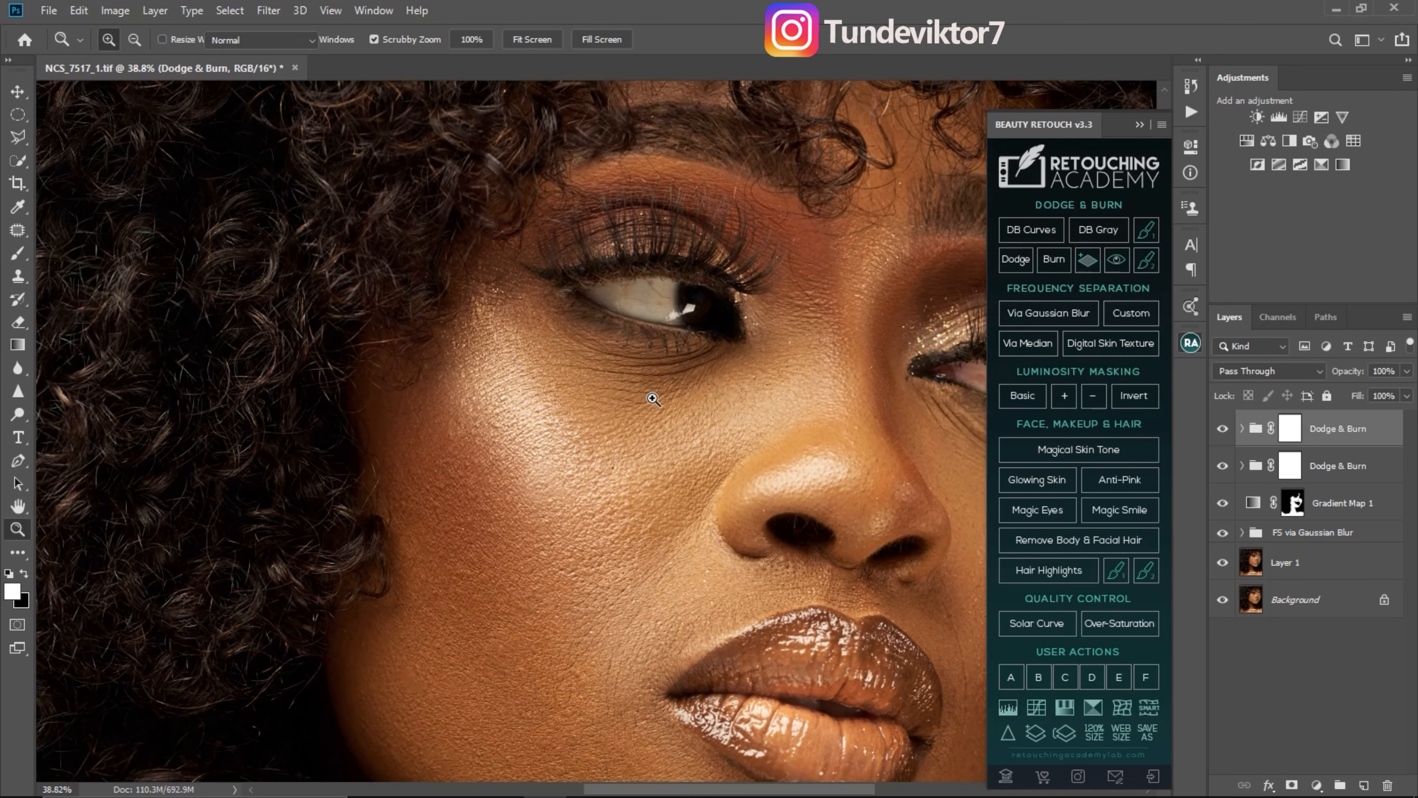
left_click_drag(652, 396, 658, 396)
key("b")
left_click_drag(830, 432, 671, 407)
key("z")
left_click_drag(755, 436, 670, 436)
key("z")
mouse_move(703, 314)
left_mouse_down()
mouse_move(698, 358)
mouse_move(731, 403)
left_mouse_up()
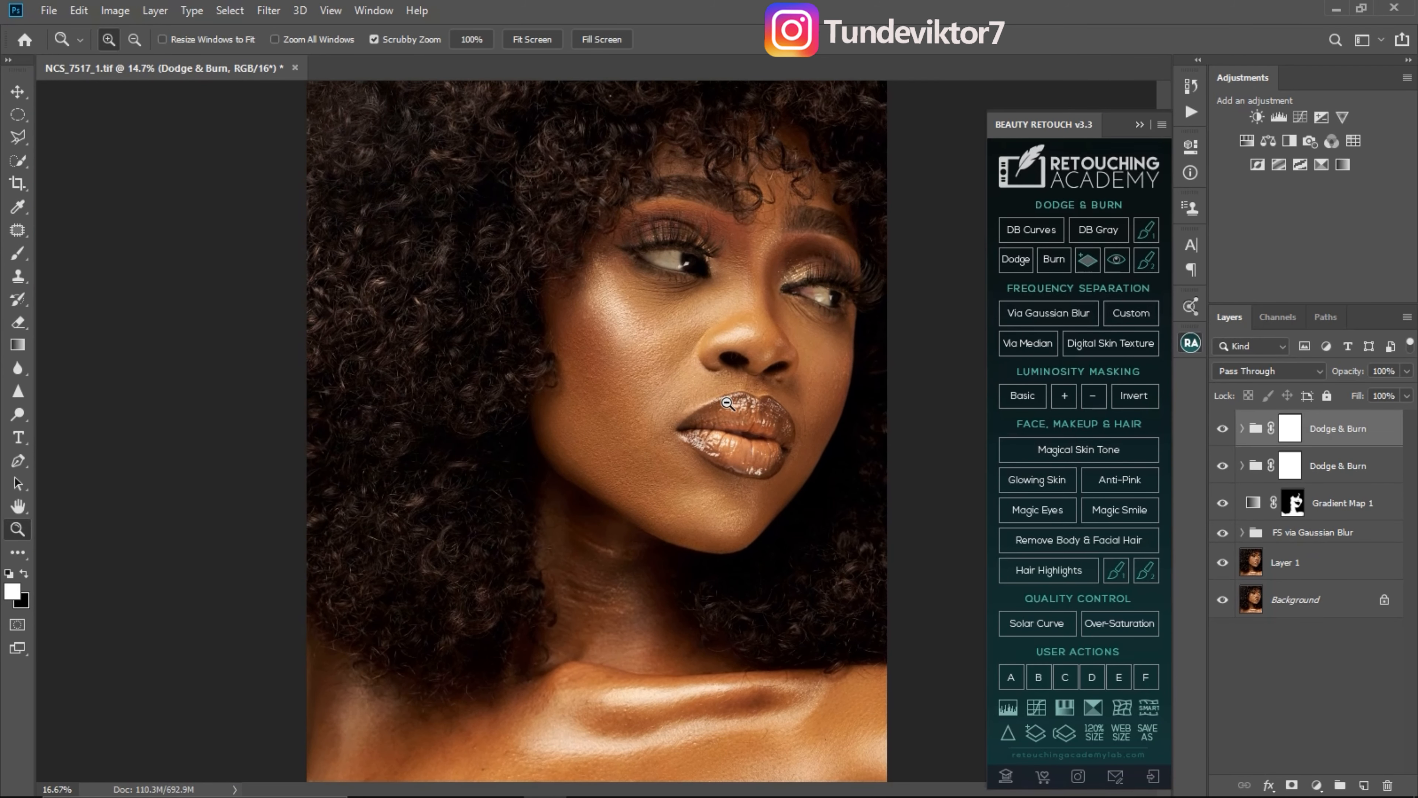
key("b")
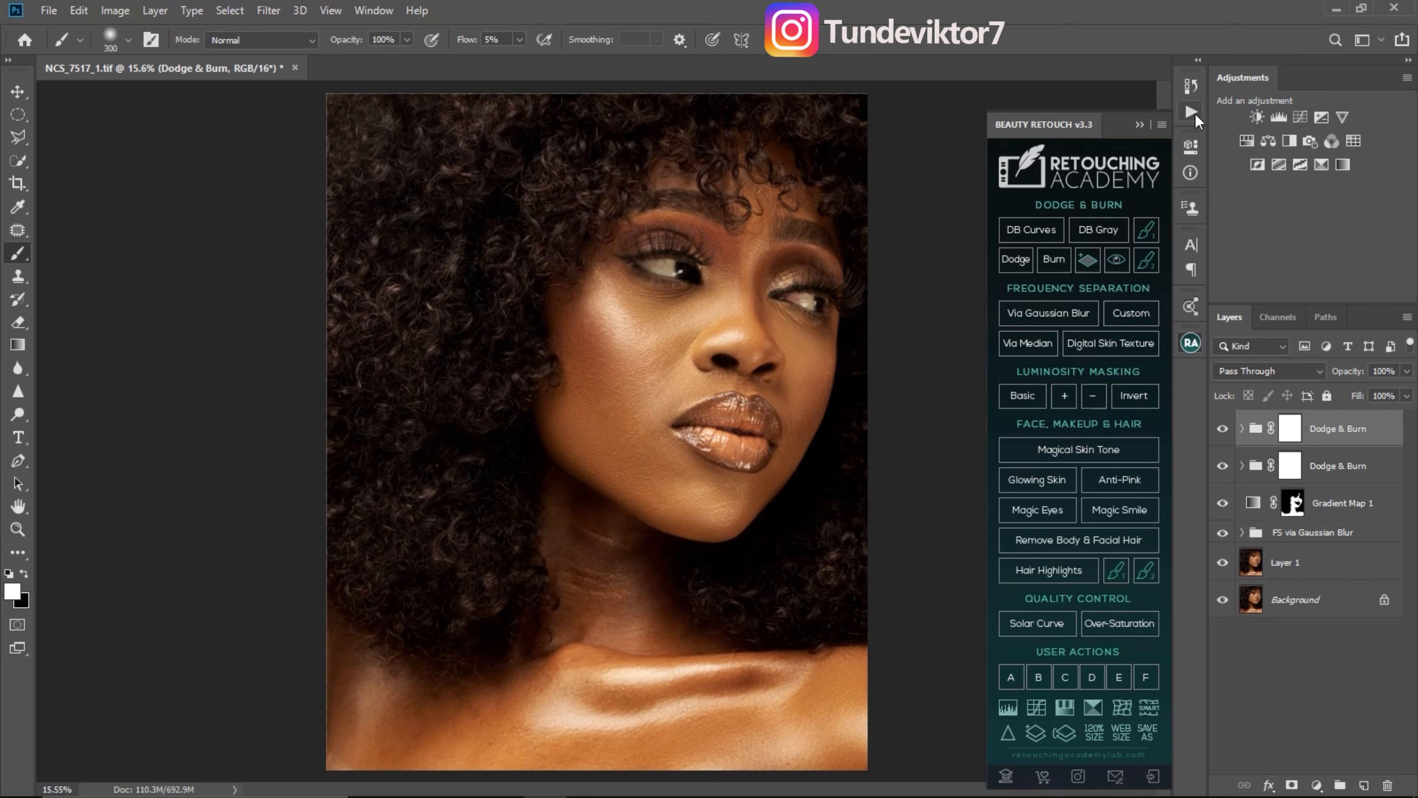
Run the Eyes and Teeth action and inspect the Photo Filter, Curves and Vibrance layers inside its group.
left_click(1191, 113)
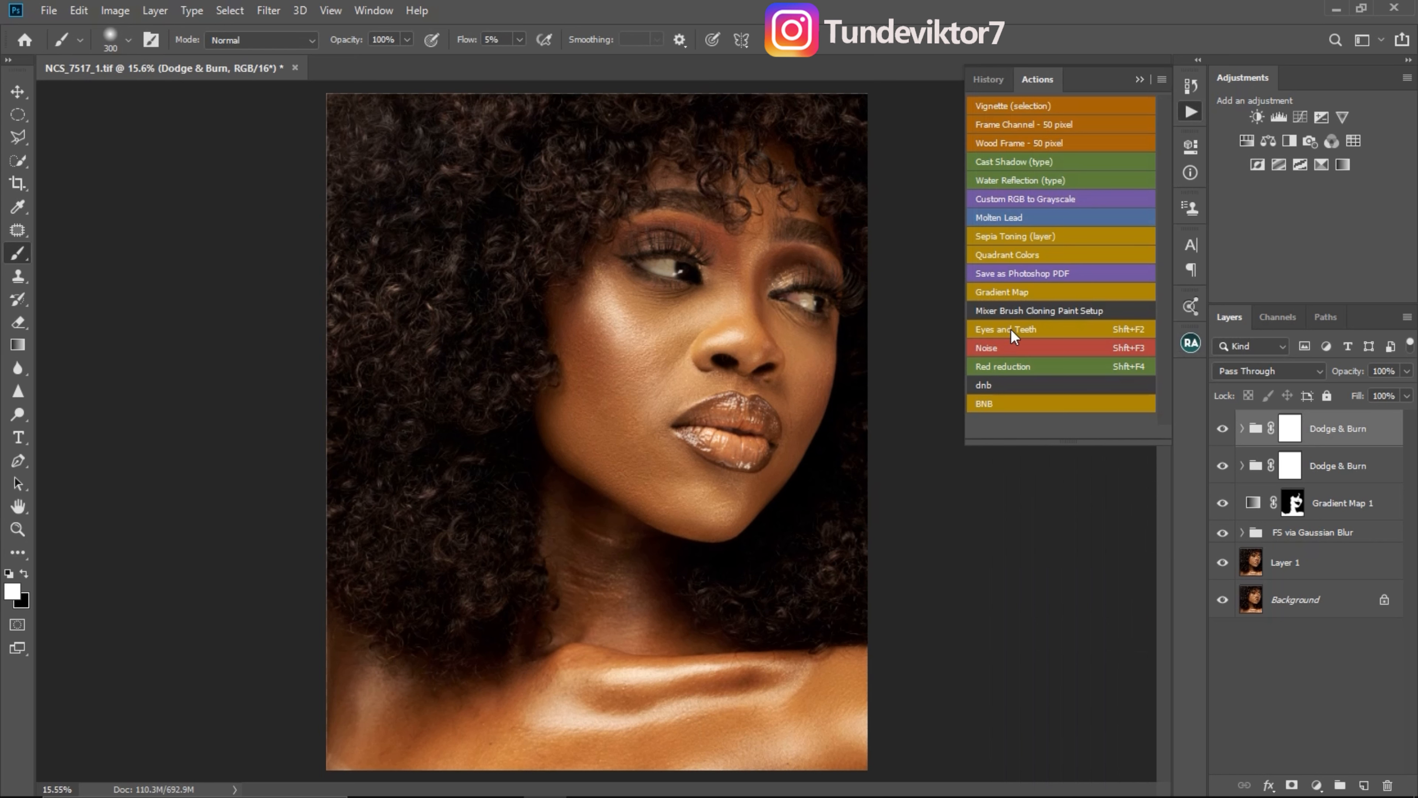
left_click(1034, 339)
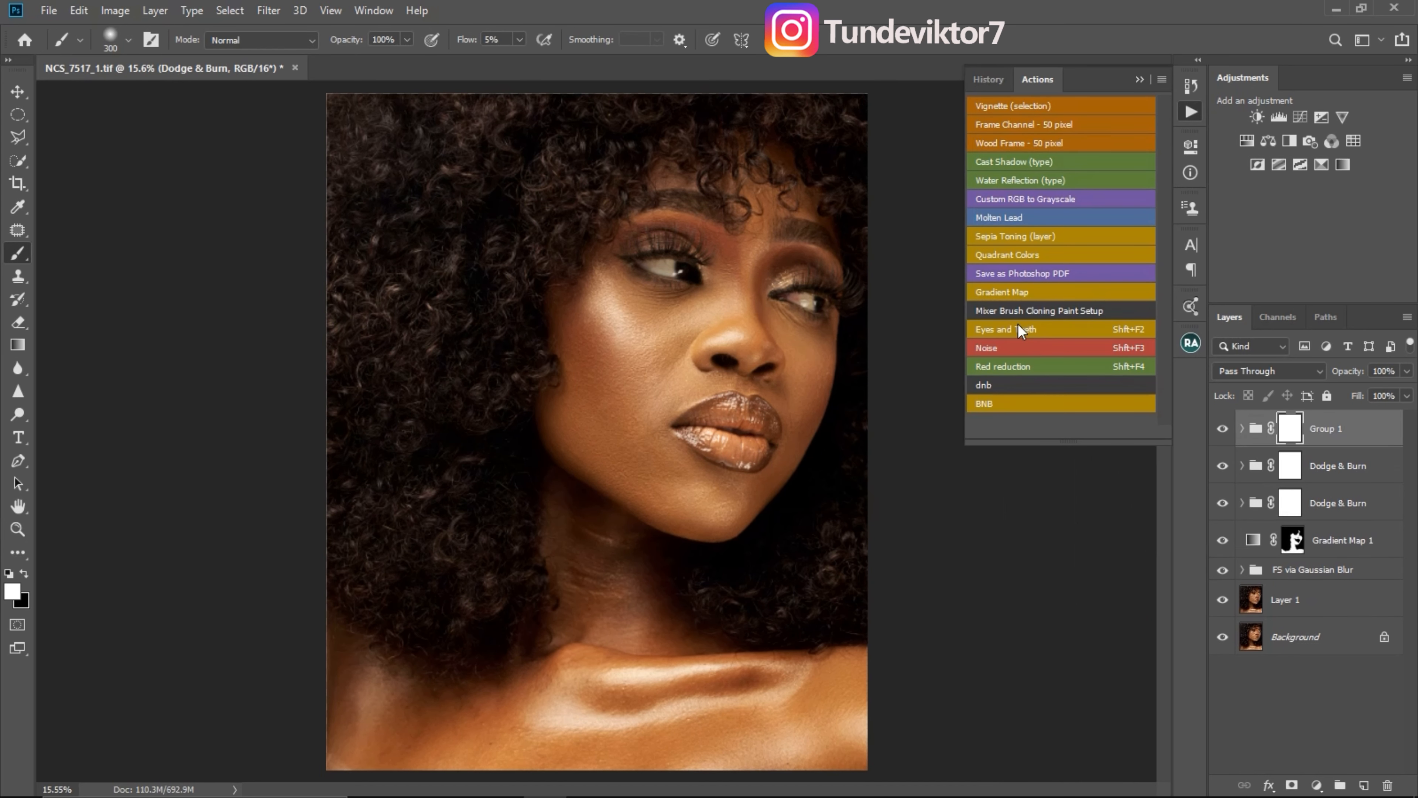
left_click(1242, 429)
left_click(1311, 545)
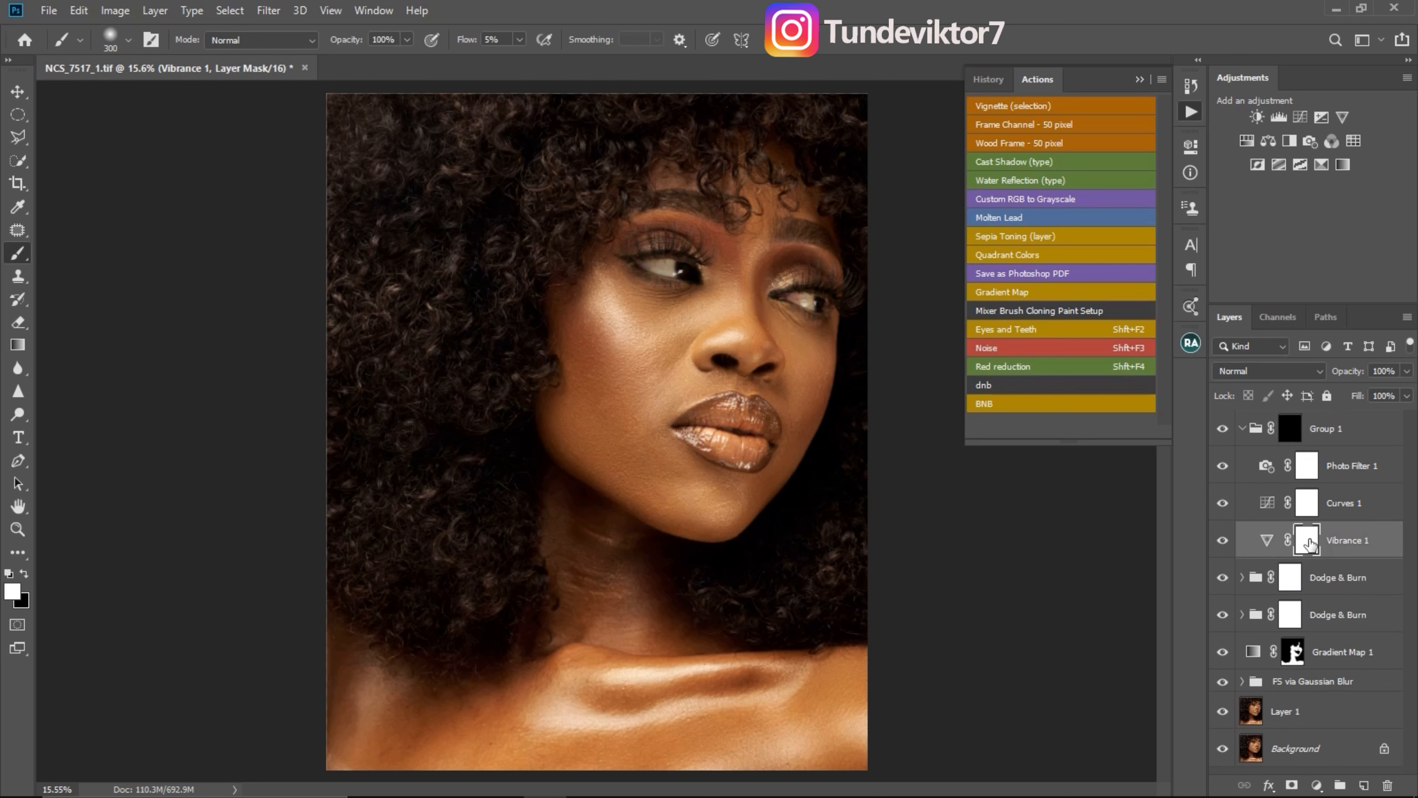
left_click(1306, 513)
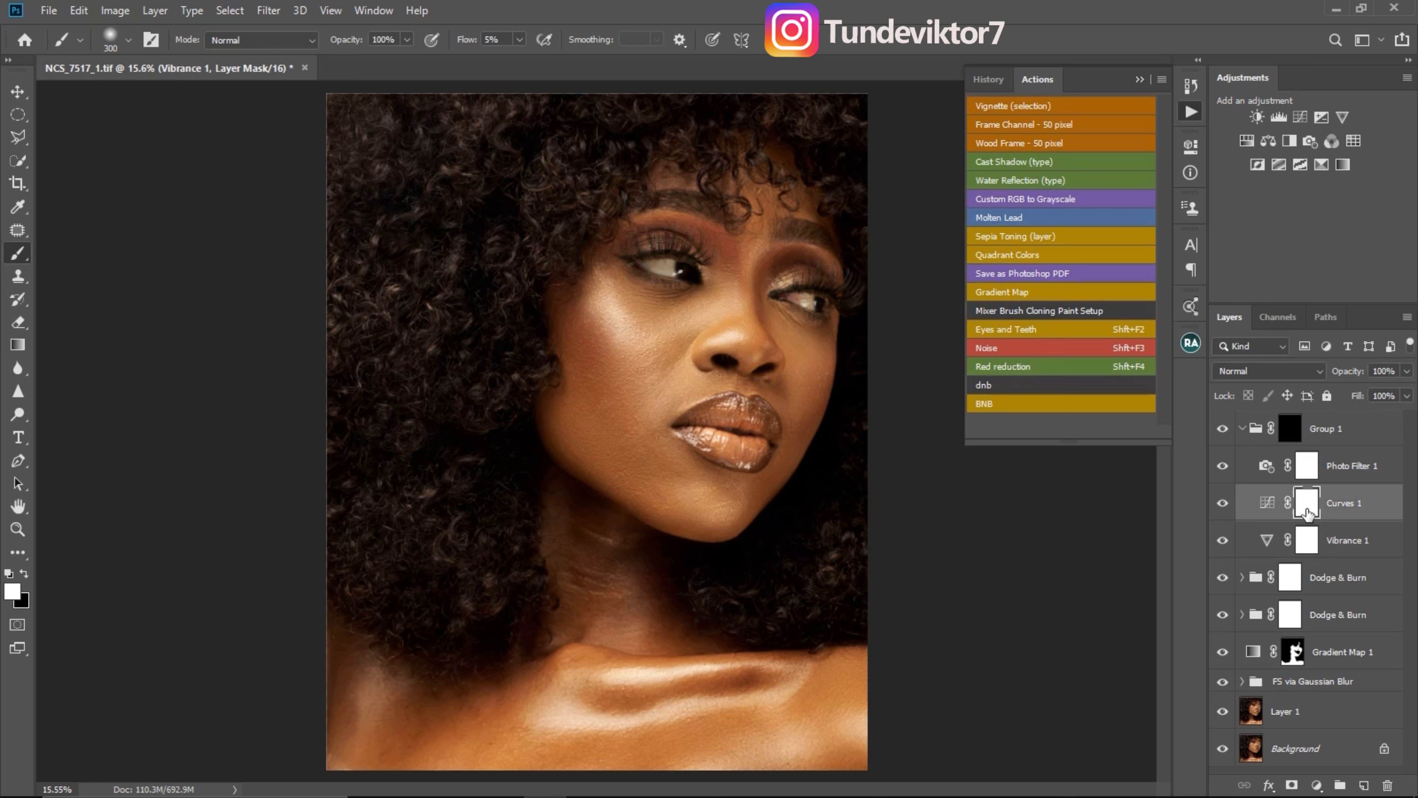
left_click(1302, 473)
left_click(1278, 540)
left_click(1255, 433)
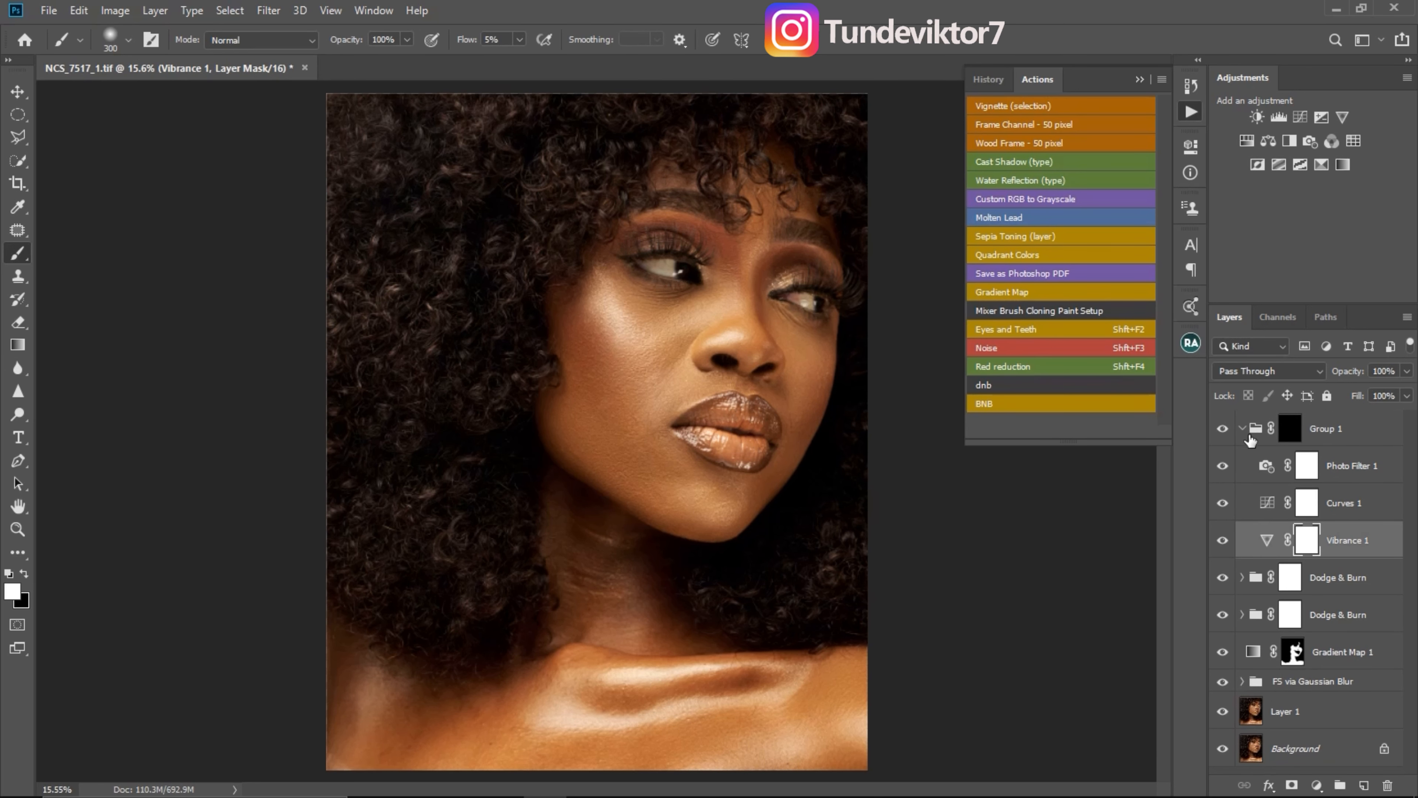
Collapse and delete the group generated by the Eyes and Teeth action.
left_click(1244, 430)
left_click(1336, 441)
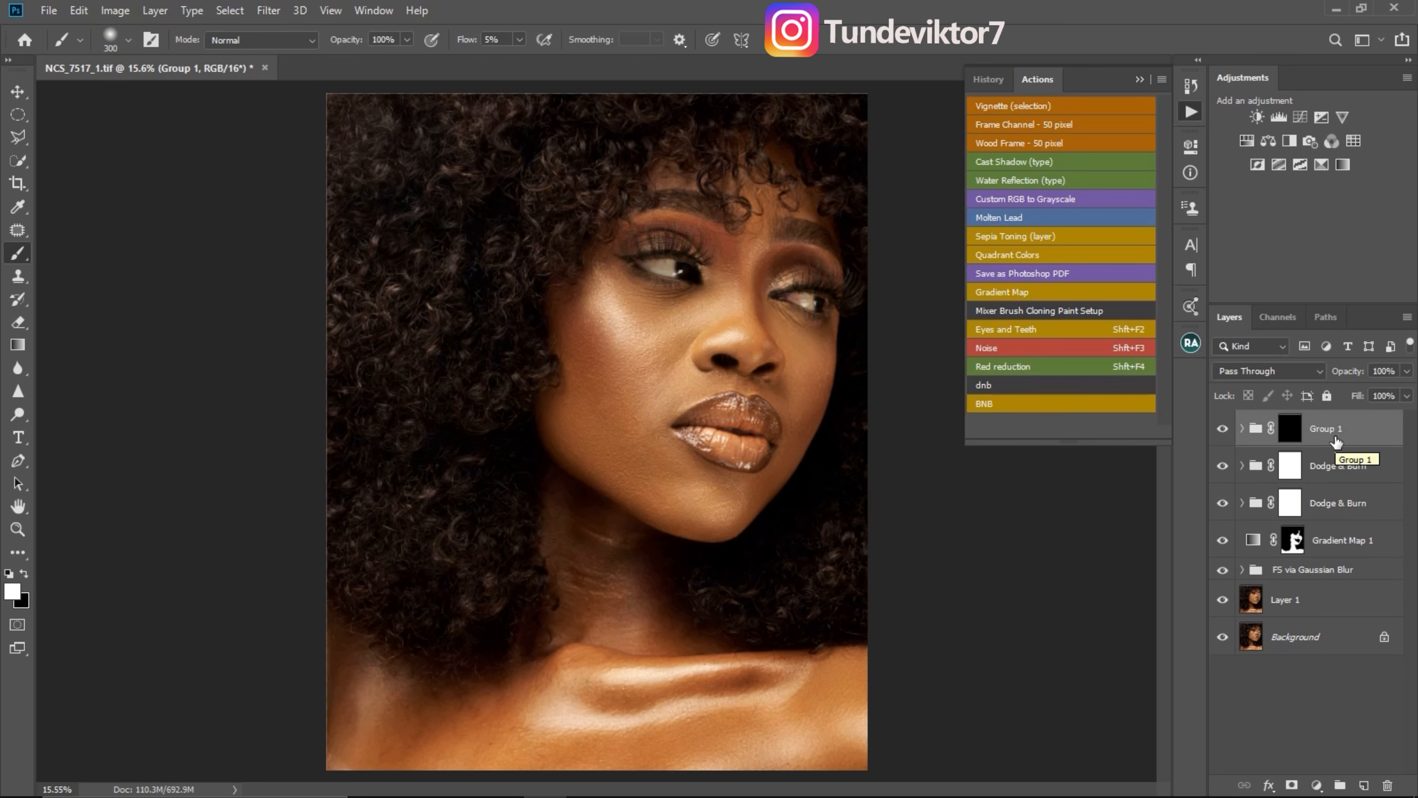
key("ctrl+0")
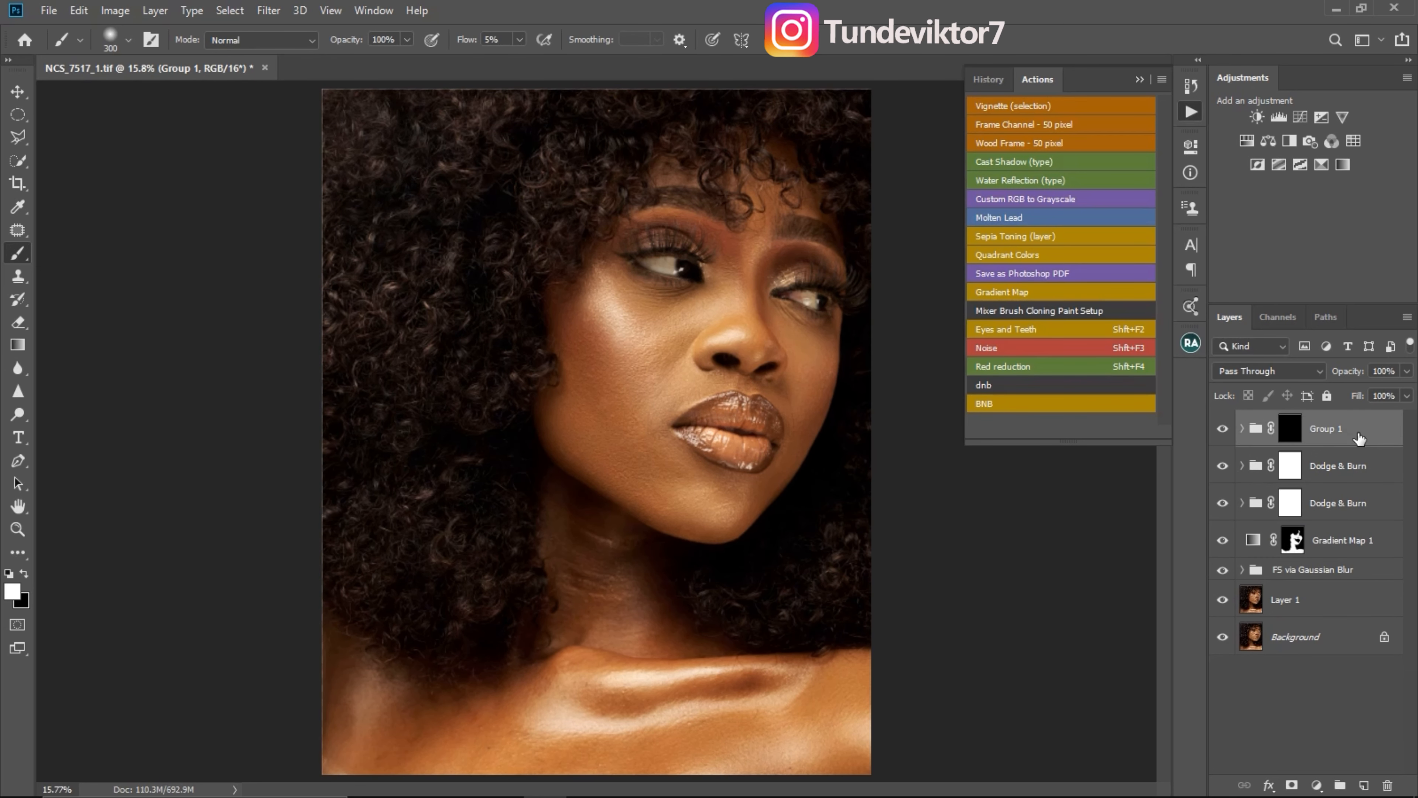
key("Delete")
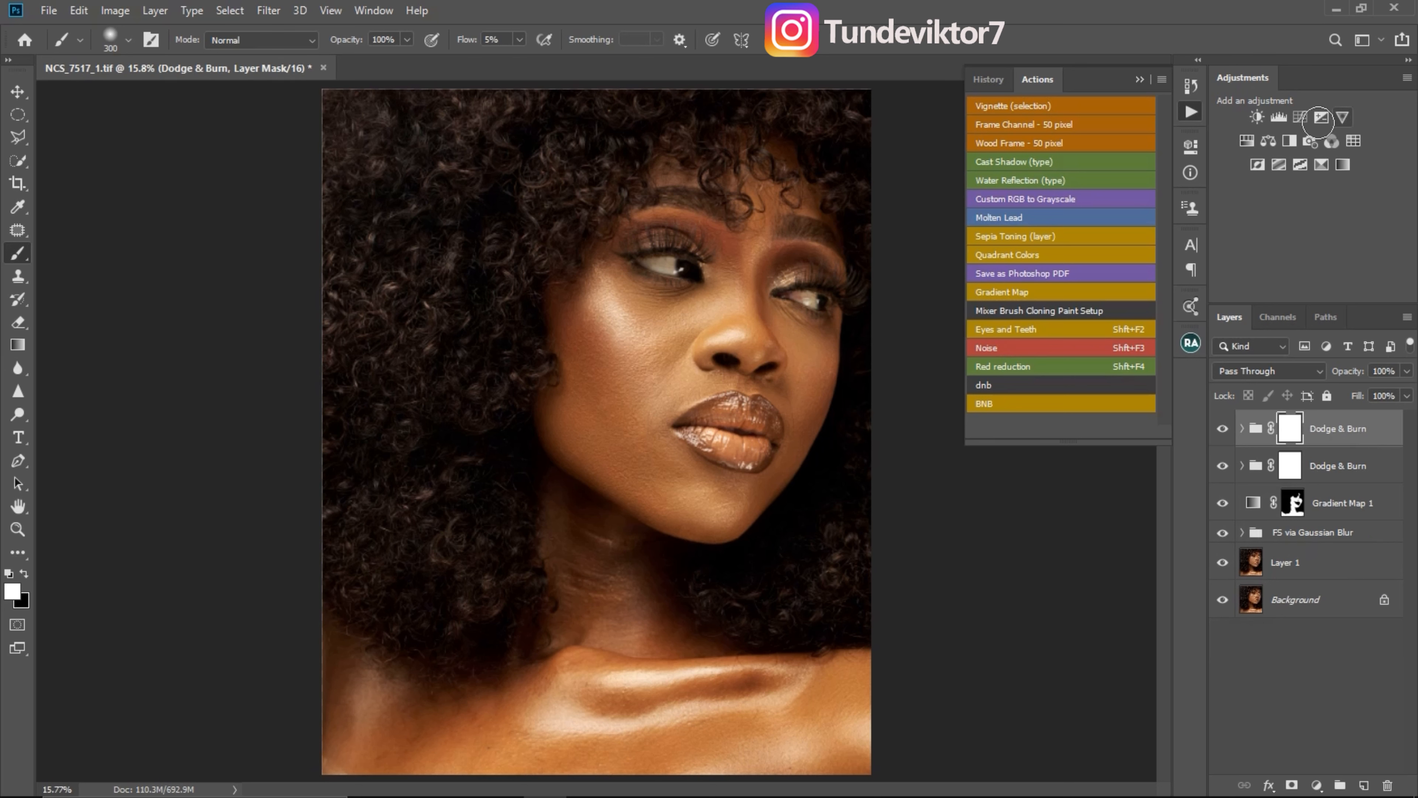
Add a Vibrance adjustment layer above the Dodge & Burn groups and set its saturation to -49.
left_click(1343, 117)
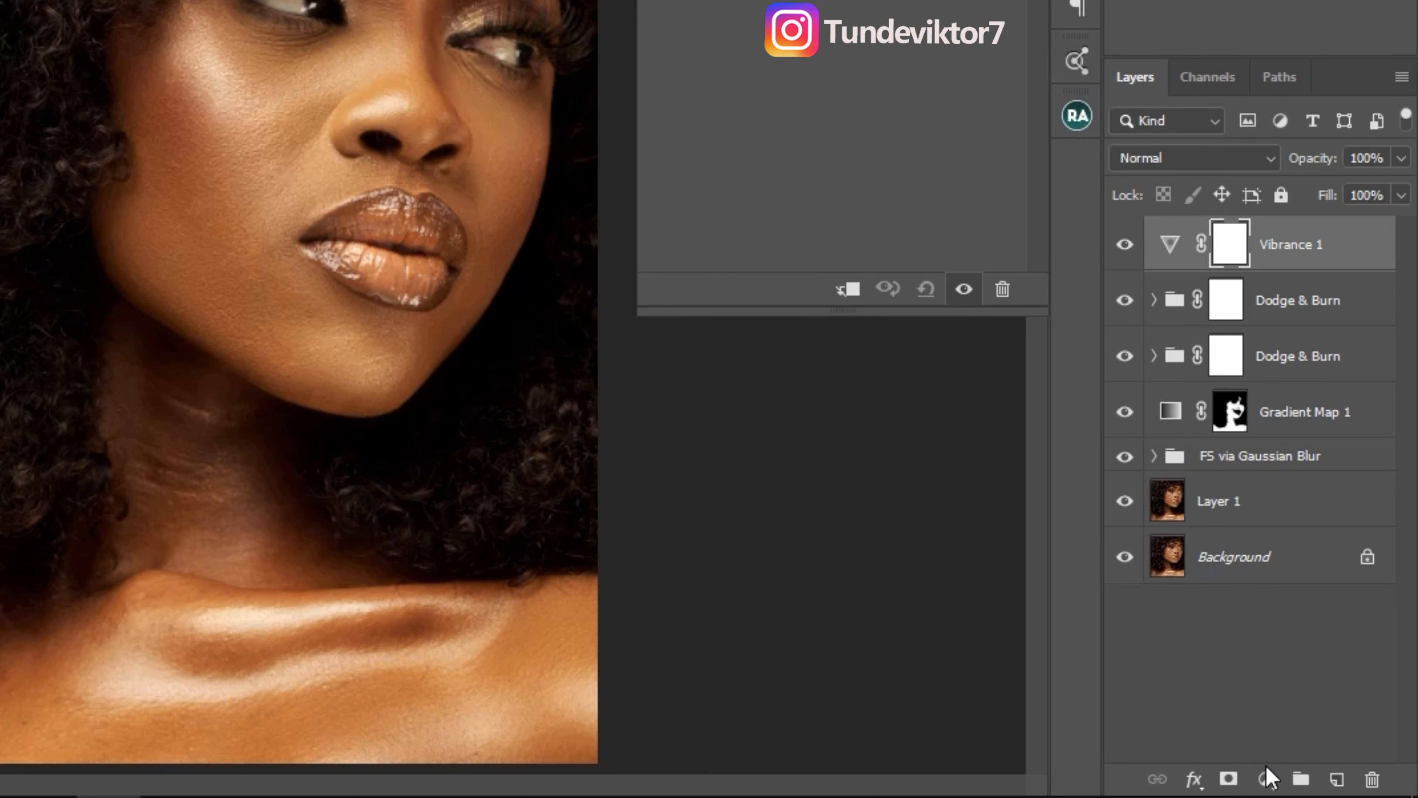
left_click(1266, 780)
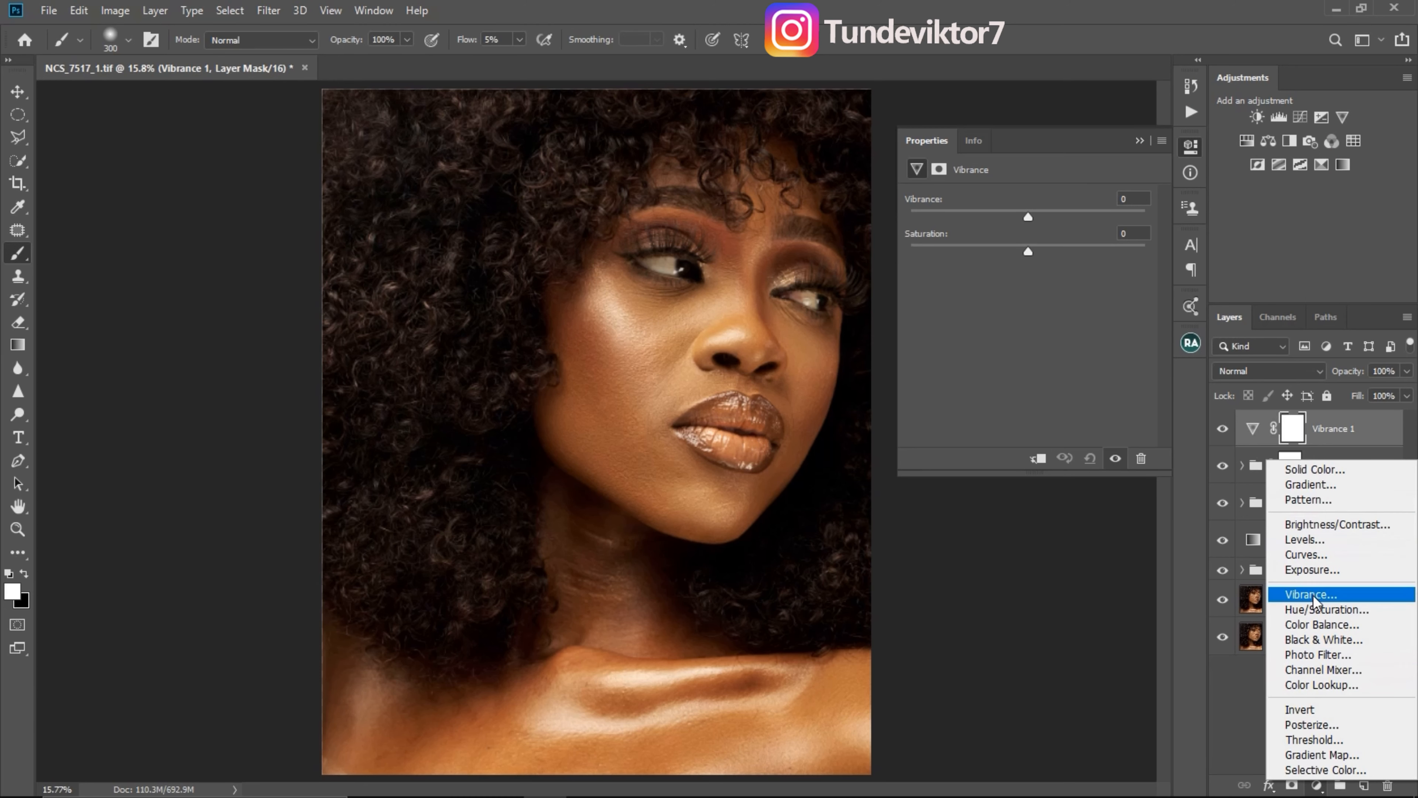
left_click(1079, 611)
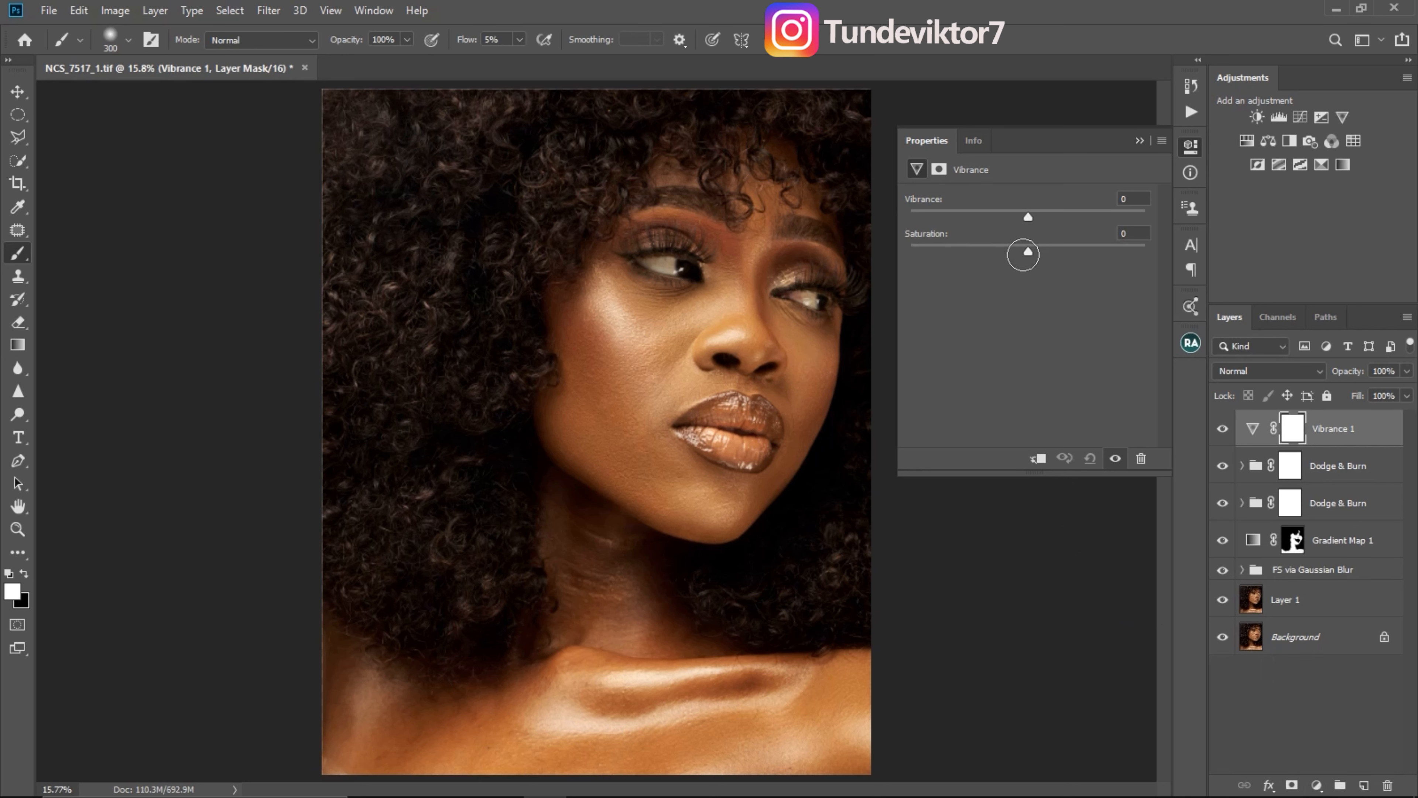
left_click_drag(1021, 251, 964, 249)
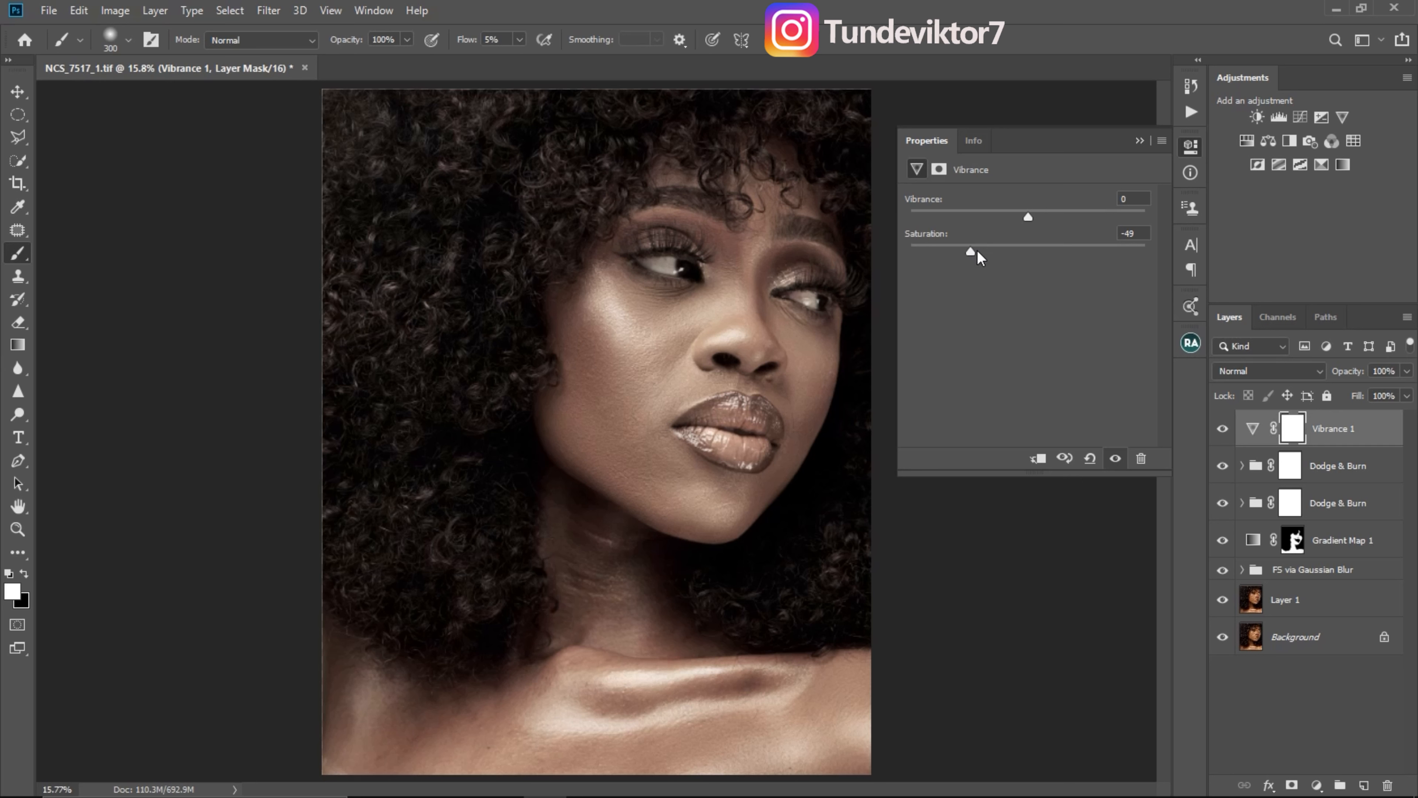
left_click(1140, 141)
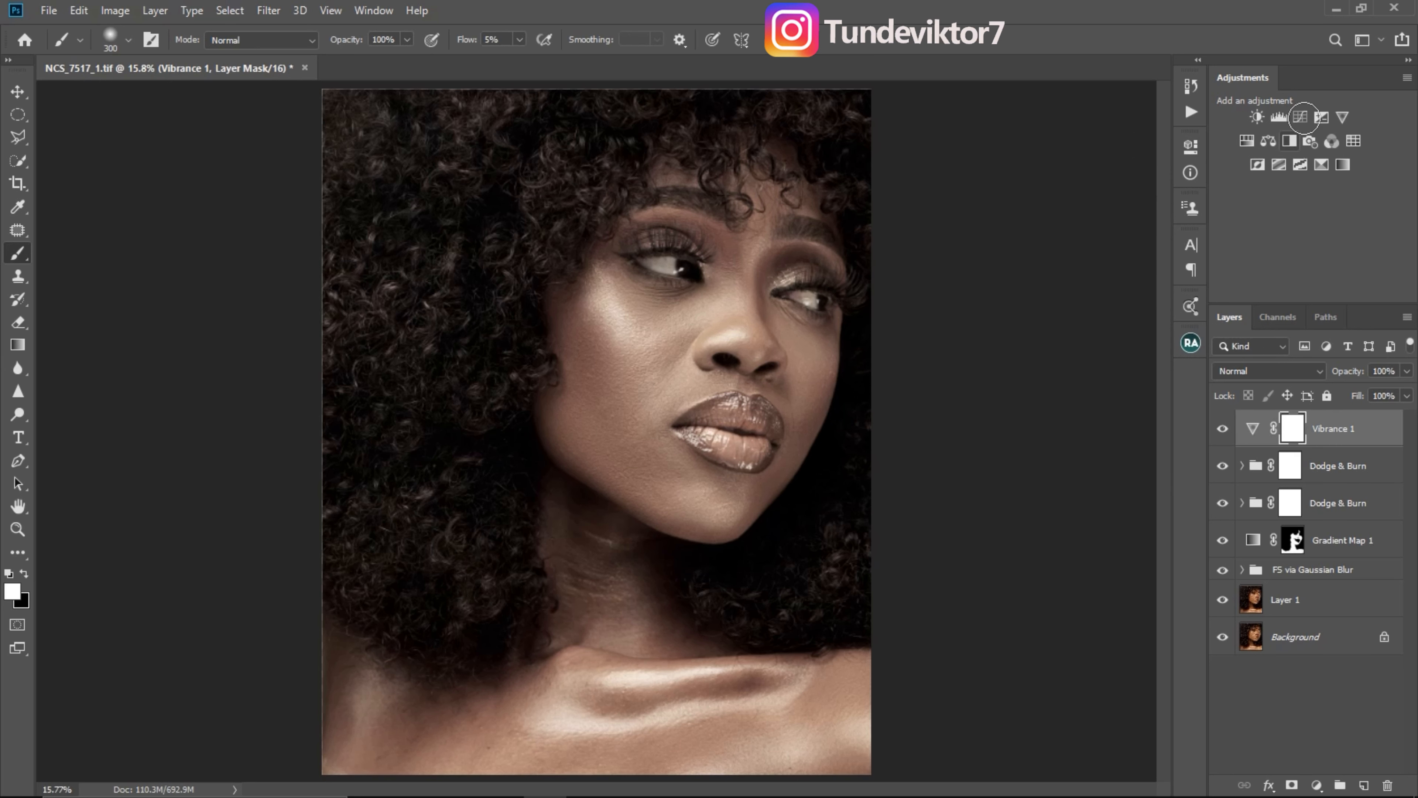
Add a Curves adjustment layer and raise the RGB midtones to brighten the image.
left_click(1302, 117)
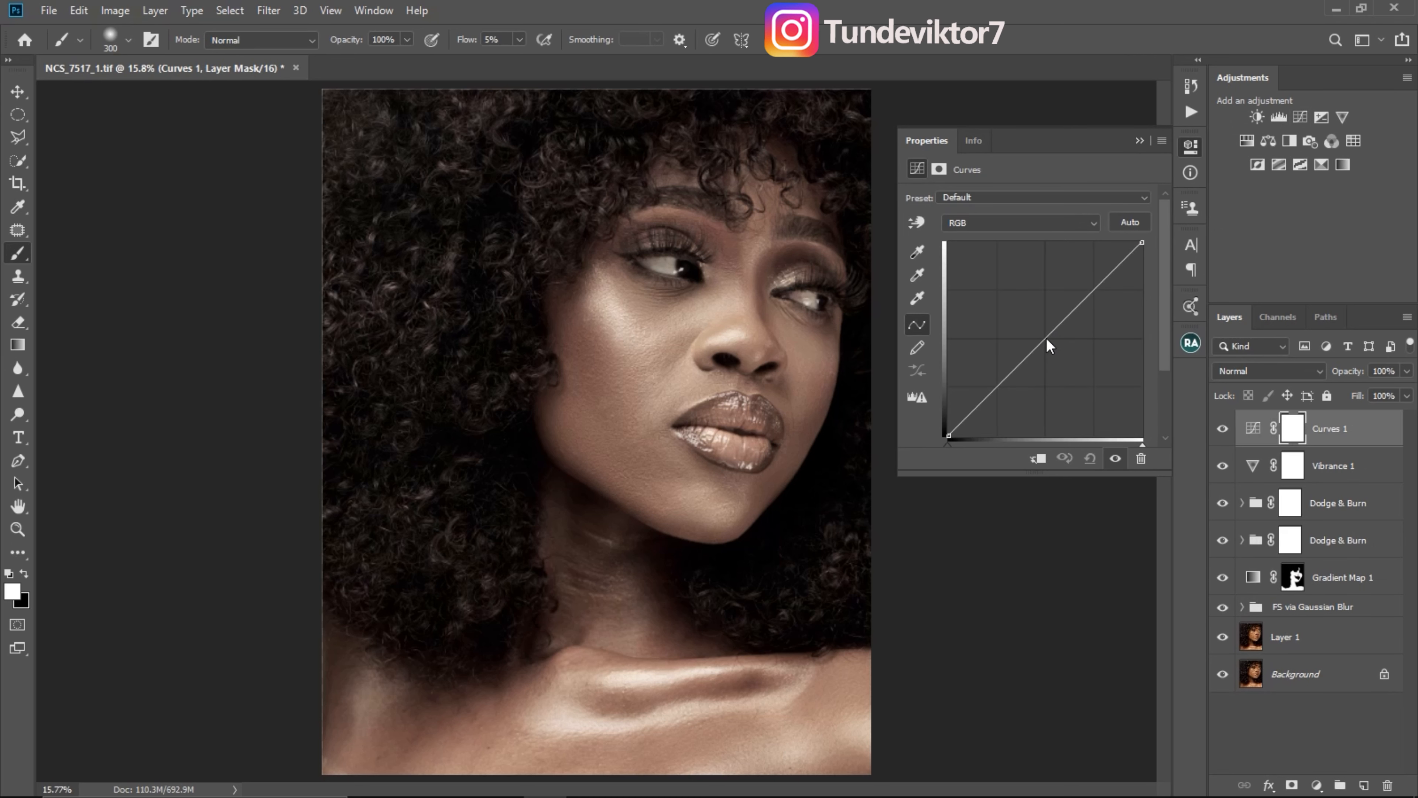
left_click_drag(1043, 336, 1030, 324)
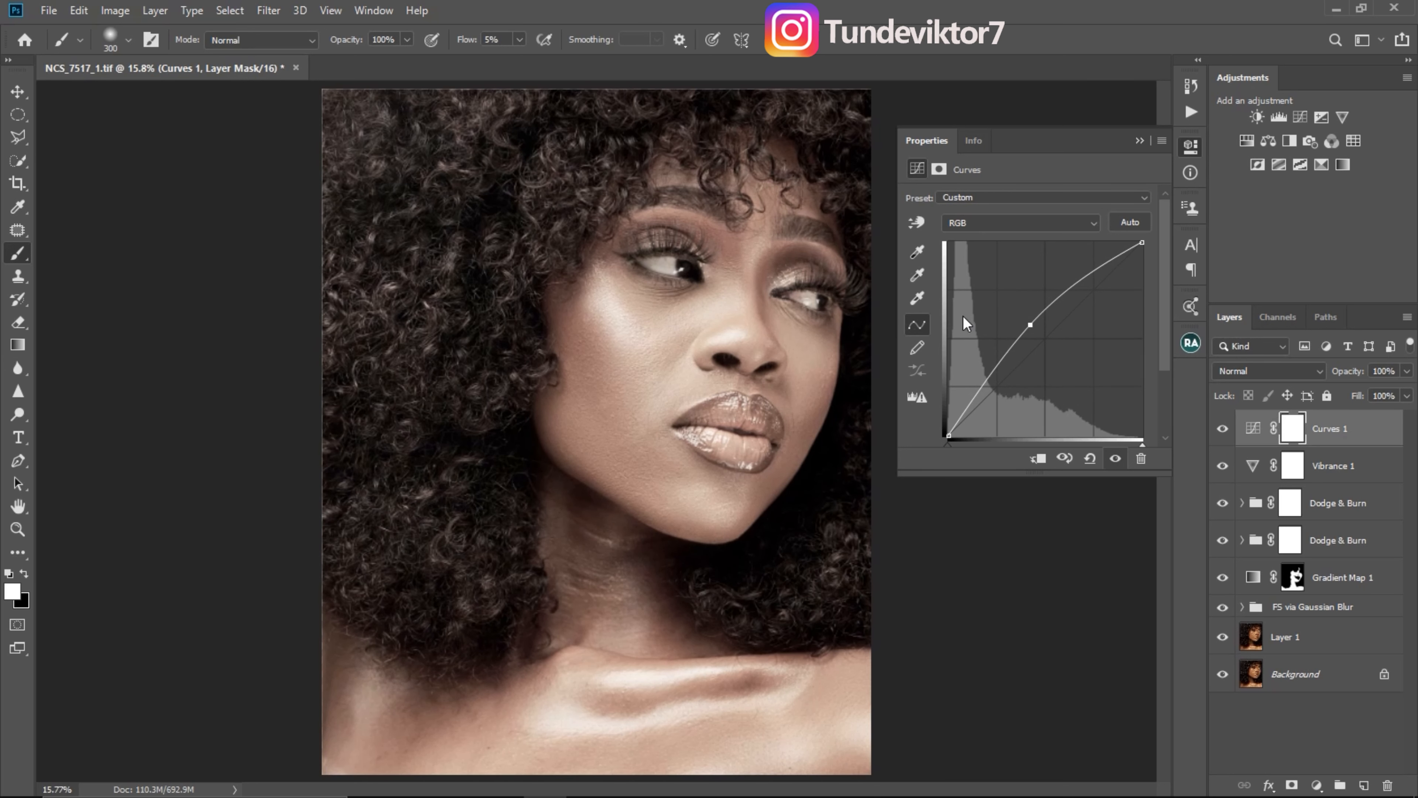
left_click(1139, 141)
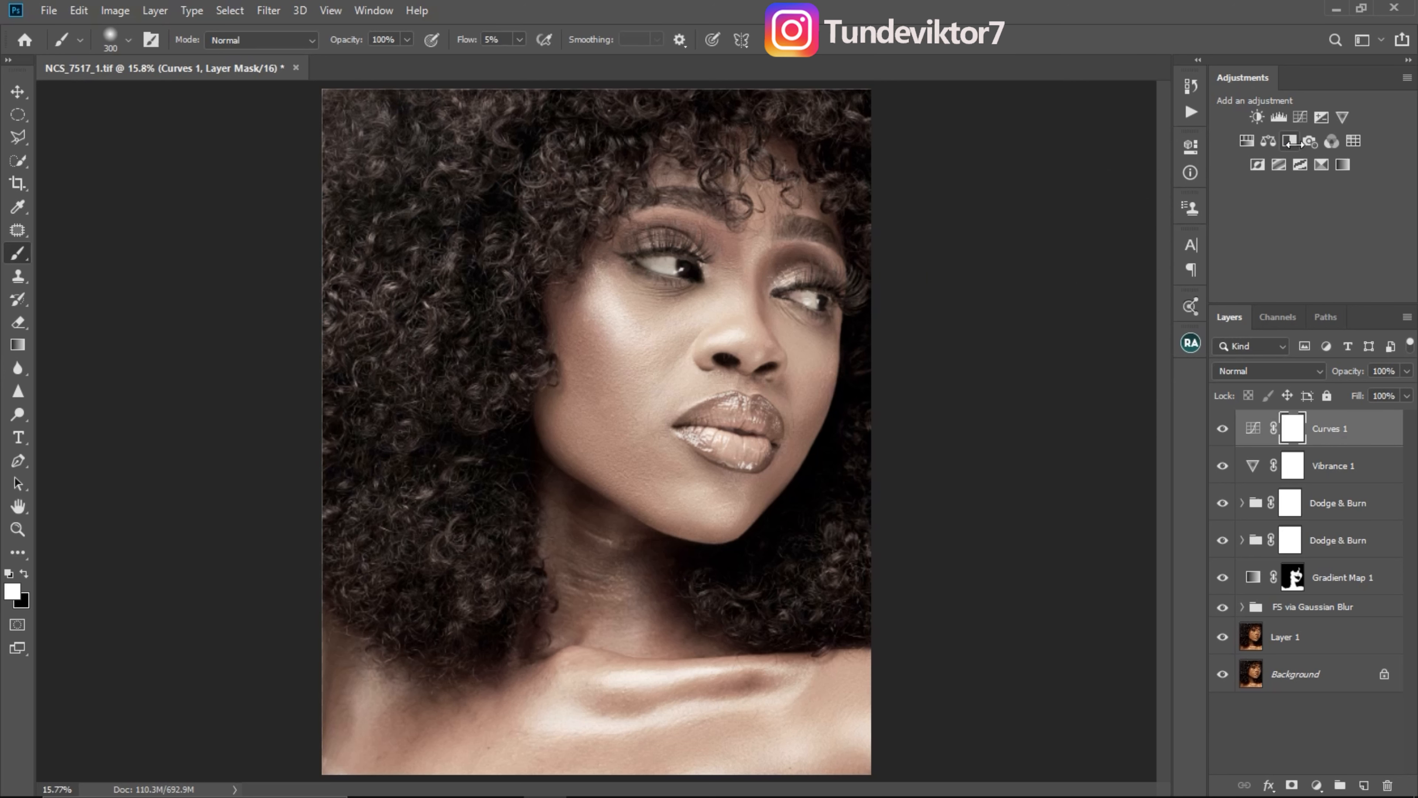
Add a Photo Filter adjustment layer using Cooling Filter (80) at 7% density.
left_click(1311, 140)
key("z")
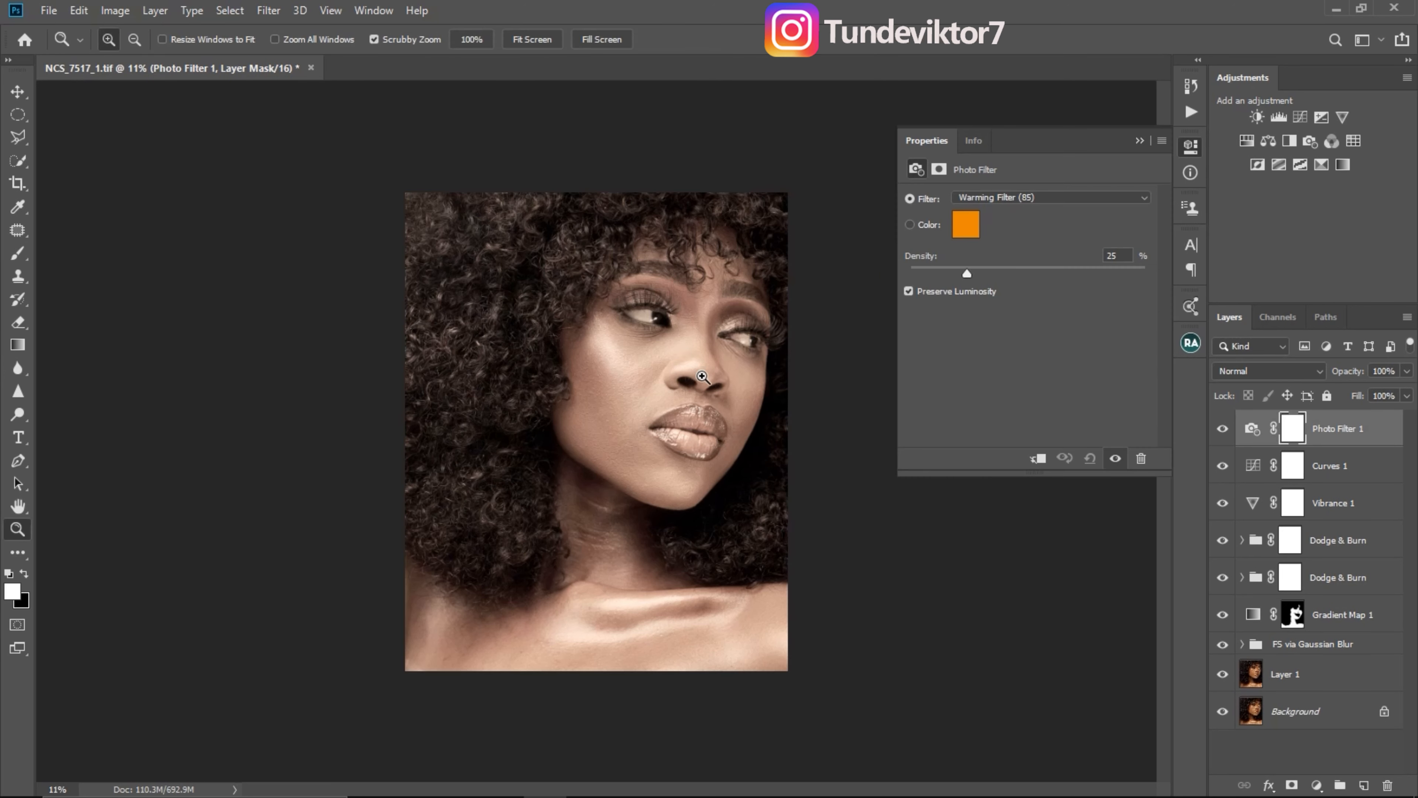
left_click_drag(682, 347, 699, 369)
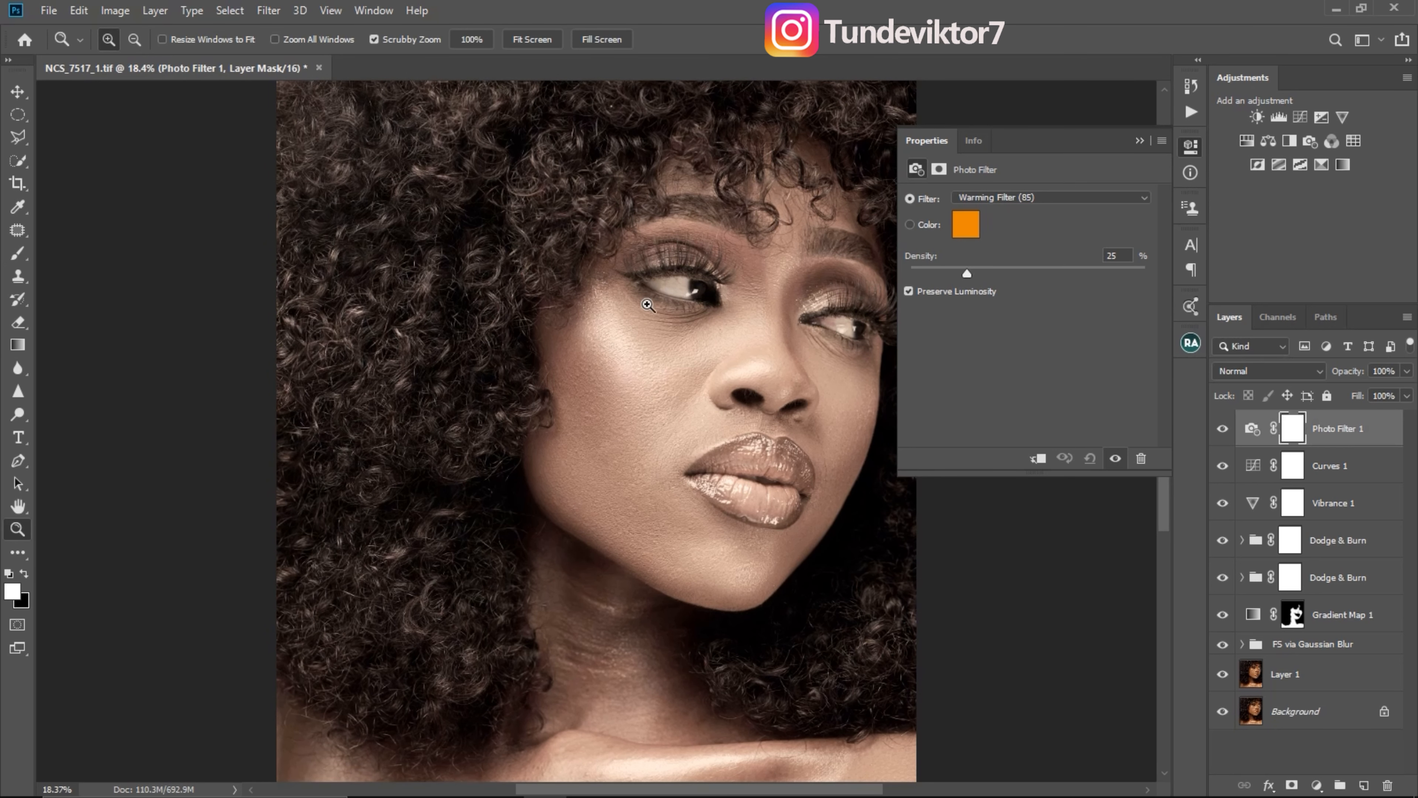
left_click(1015, 193)
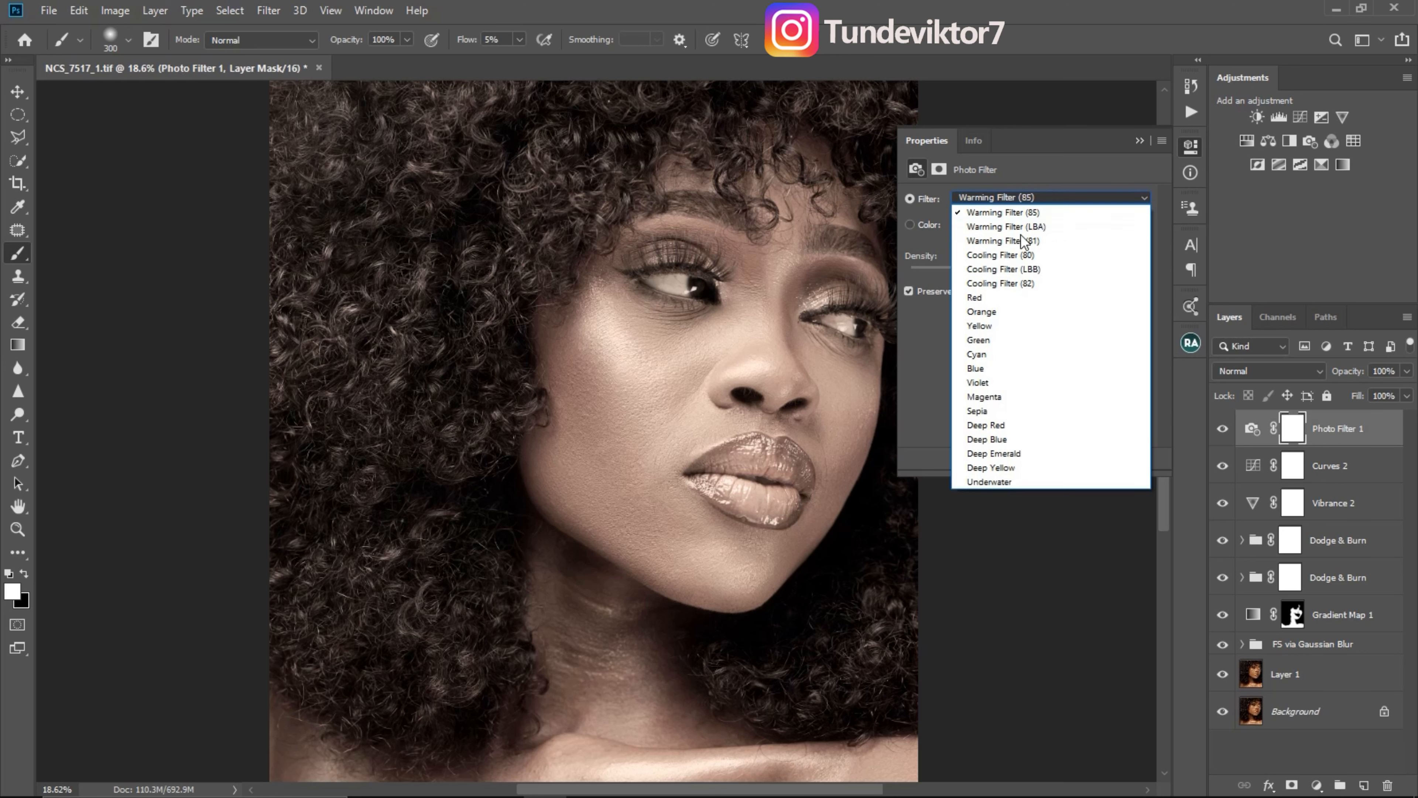
left_click(1020, 254)
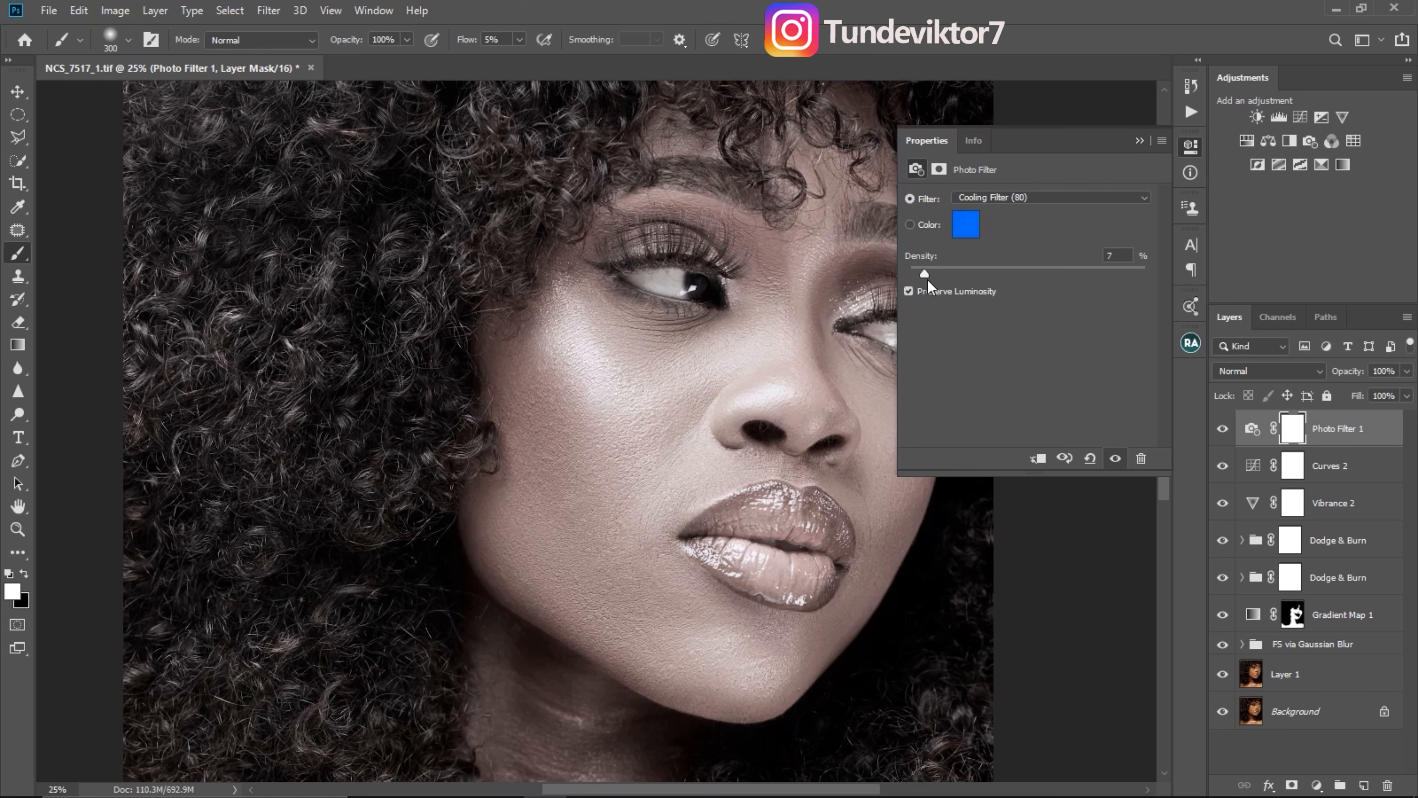
left_click(1141, 140)
Group the Photo Filter, Curves and Vibrance adjustment layers together and view the whole portrait.
key("ctrl+0")
left_click(1253, 432)
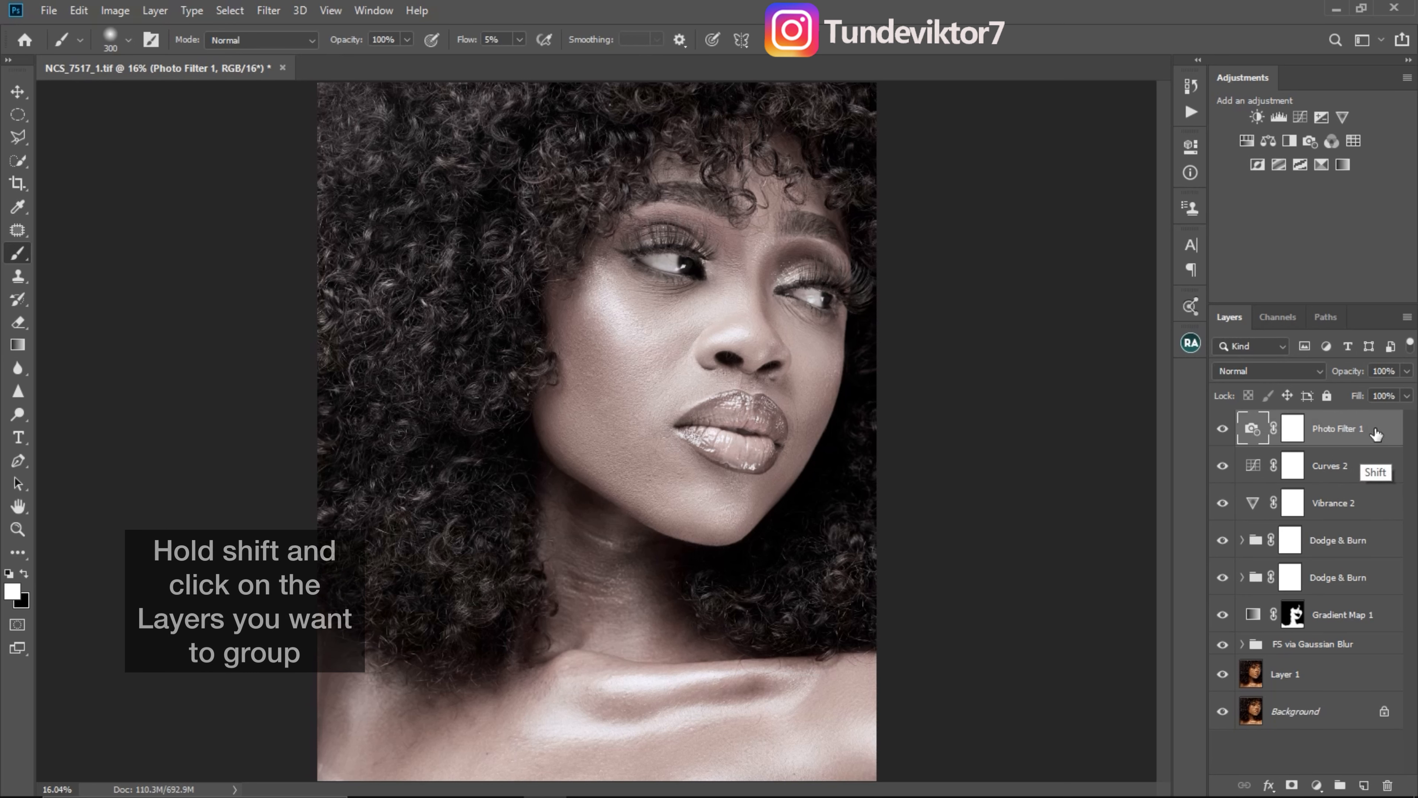
left_click(1352, 514, "shift")
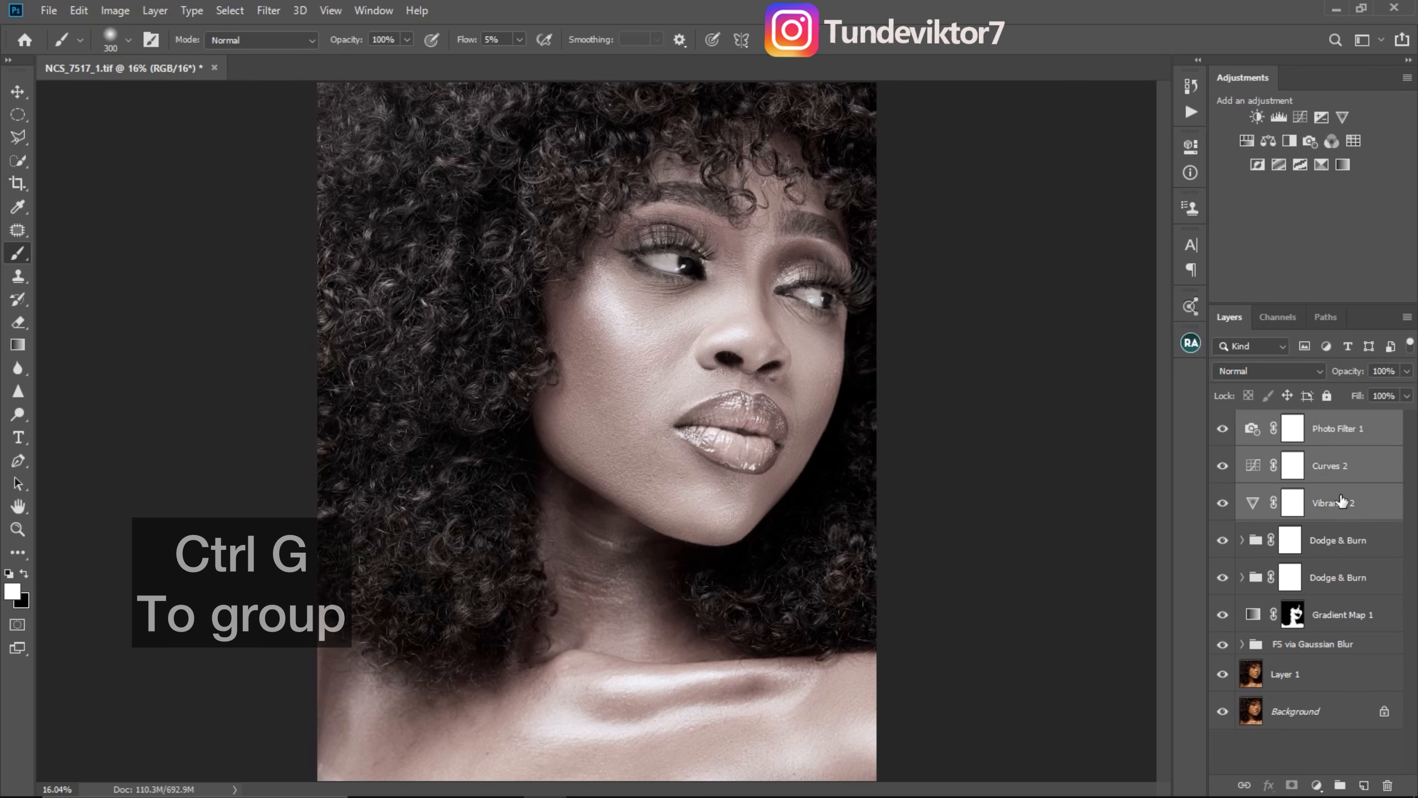
key("ctrl+g")
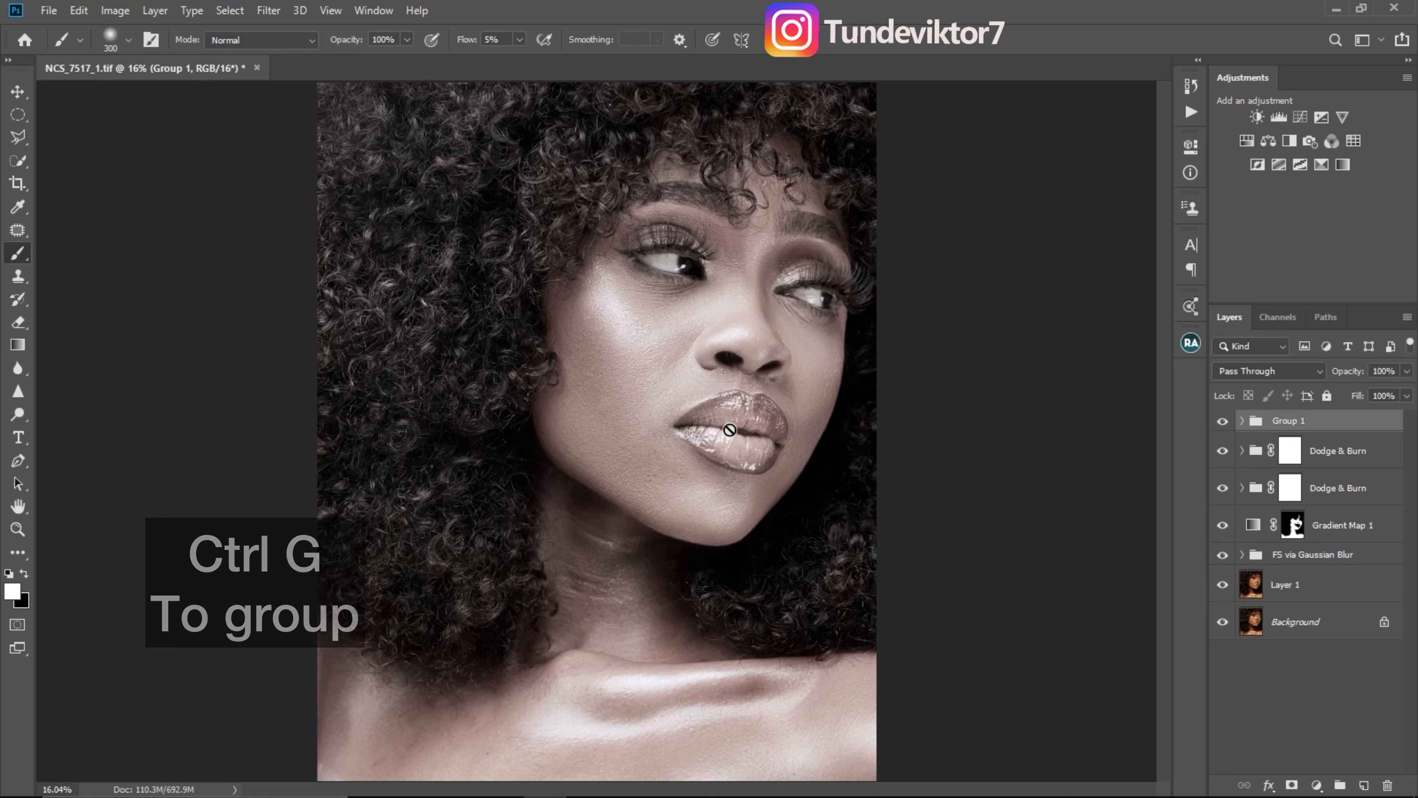
key("z")
left_click_drag(793, 382, 742, 387)
key("b")
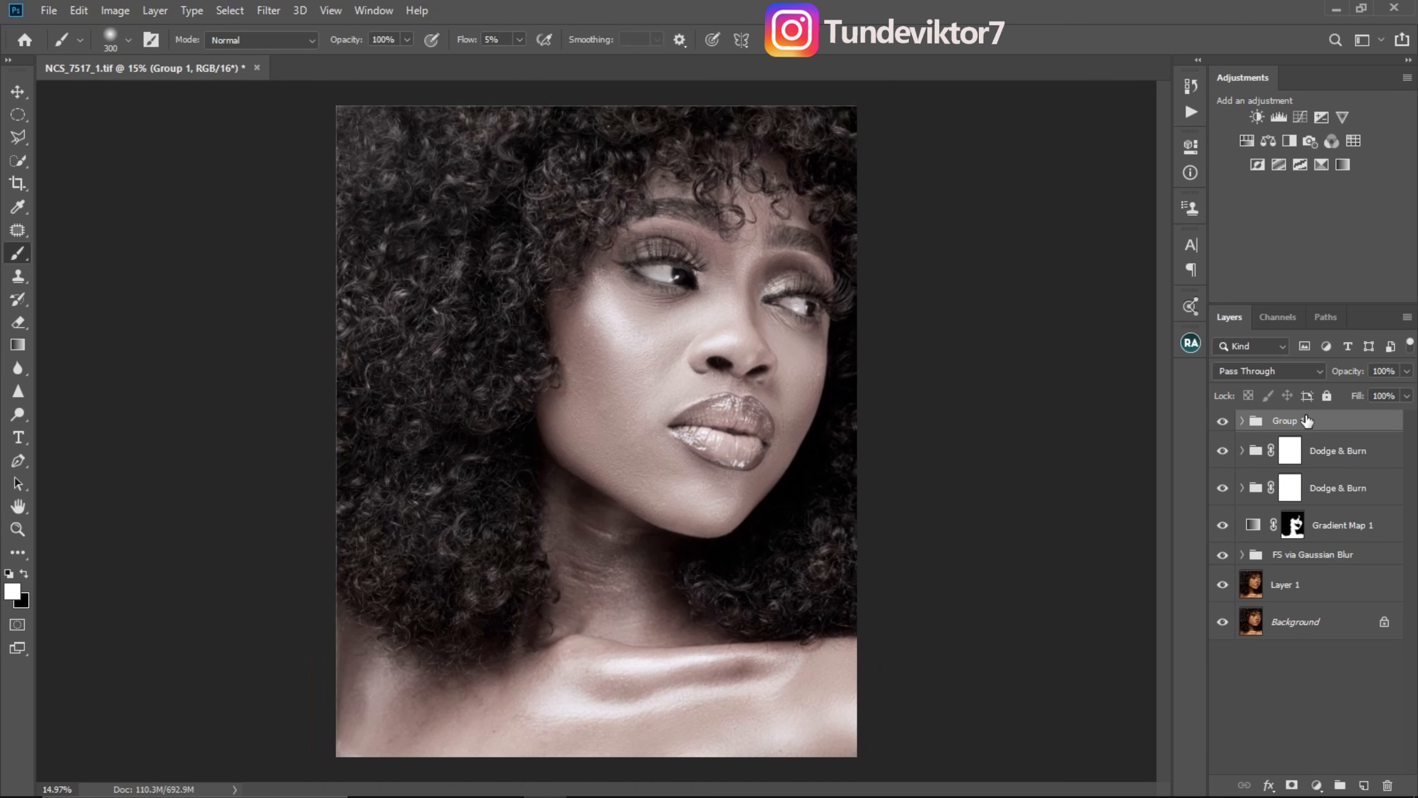
Add a layer mask to the whitening adjustment group and invert it to black.
left_click(1292, 785)
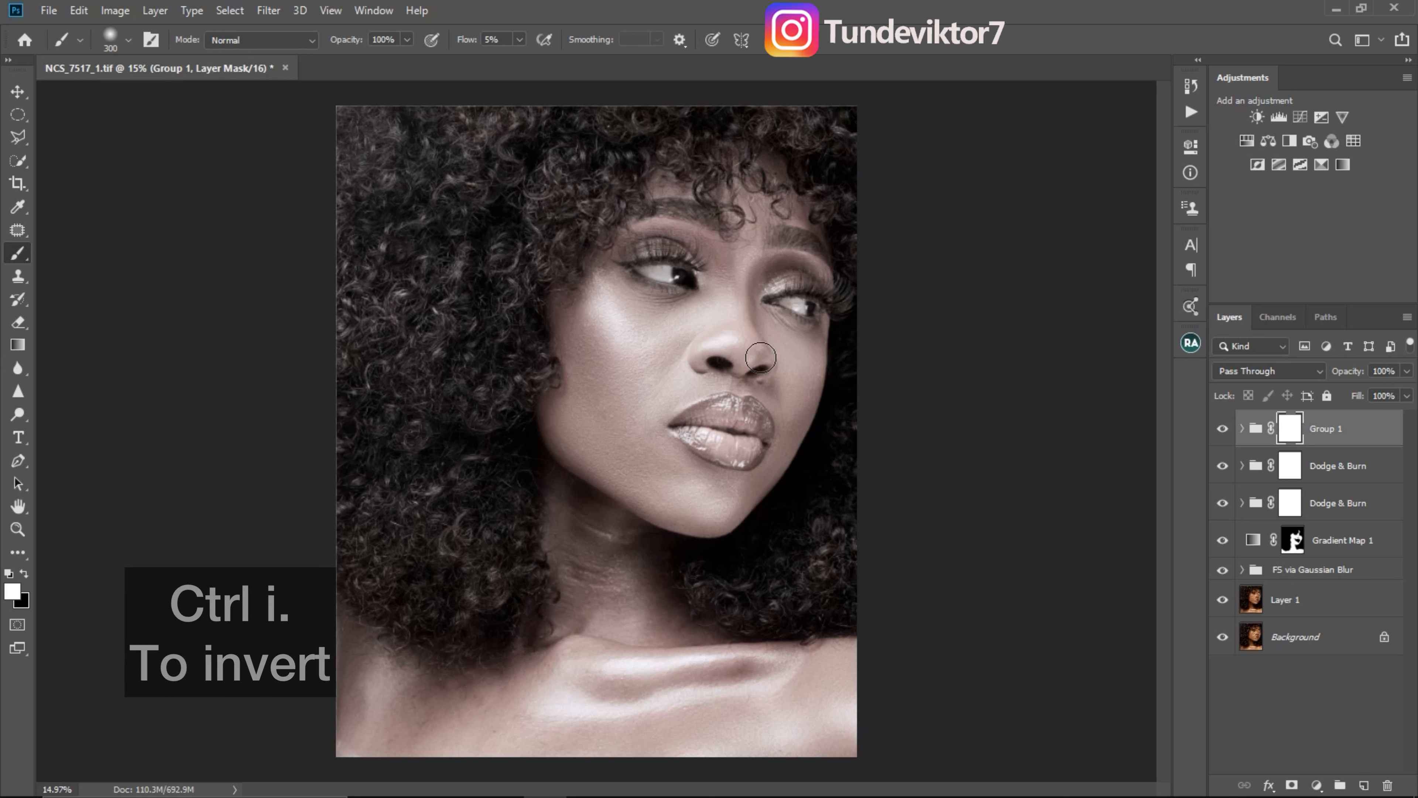
key("ctrl+i")
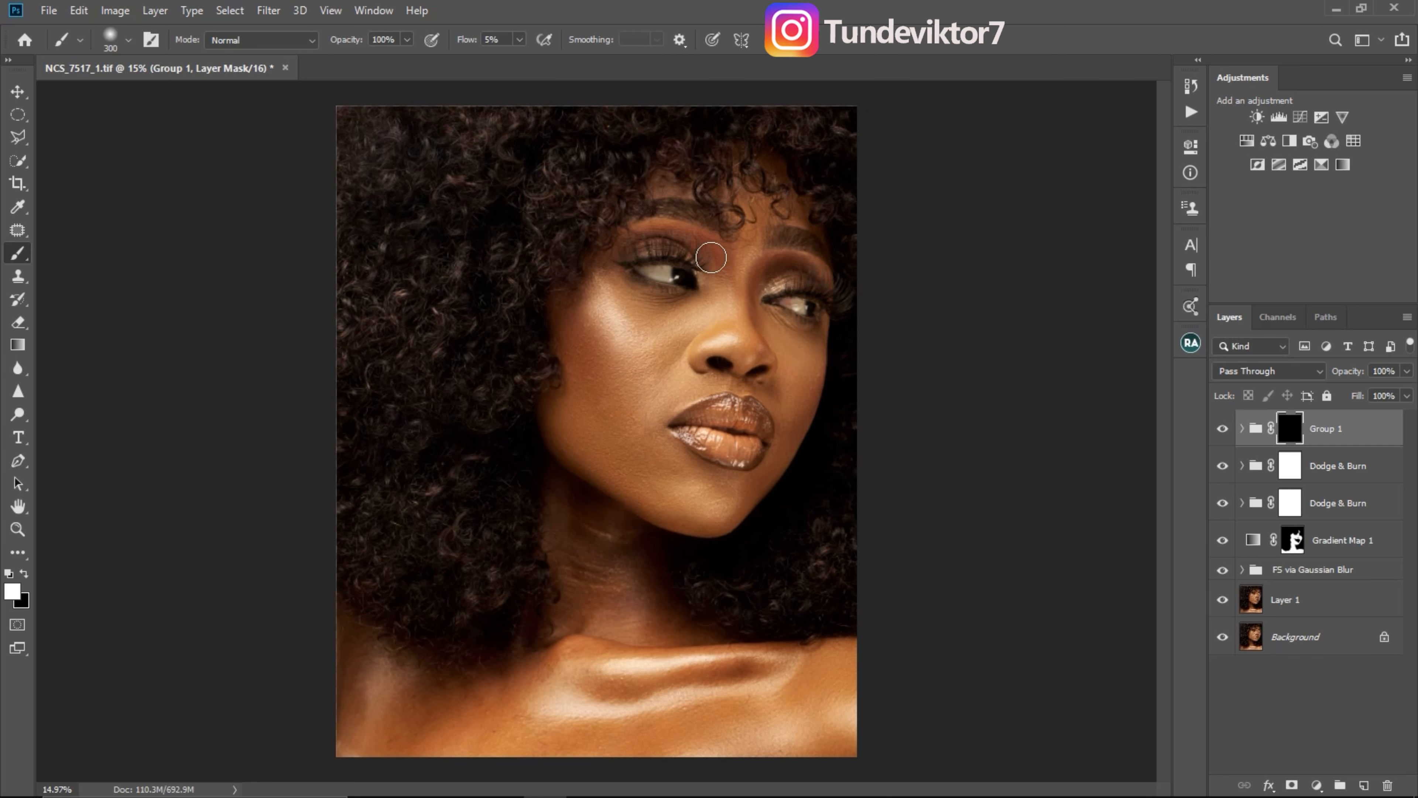
Paint white on the group's mask over the whites of both eyes with a small brush at 100% flow.
key("z")
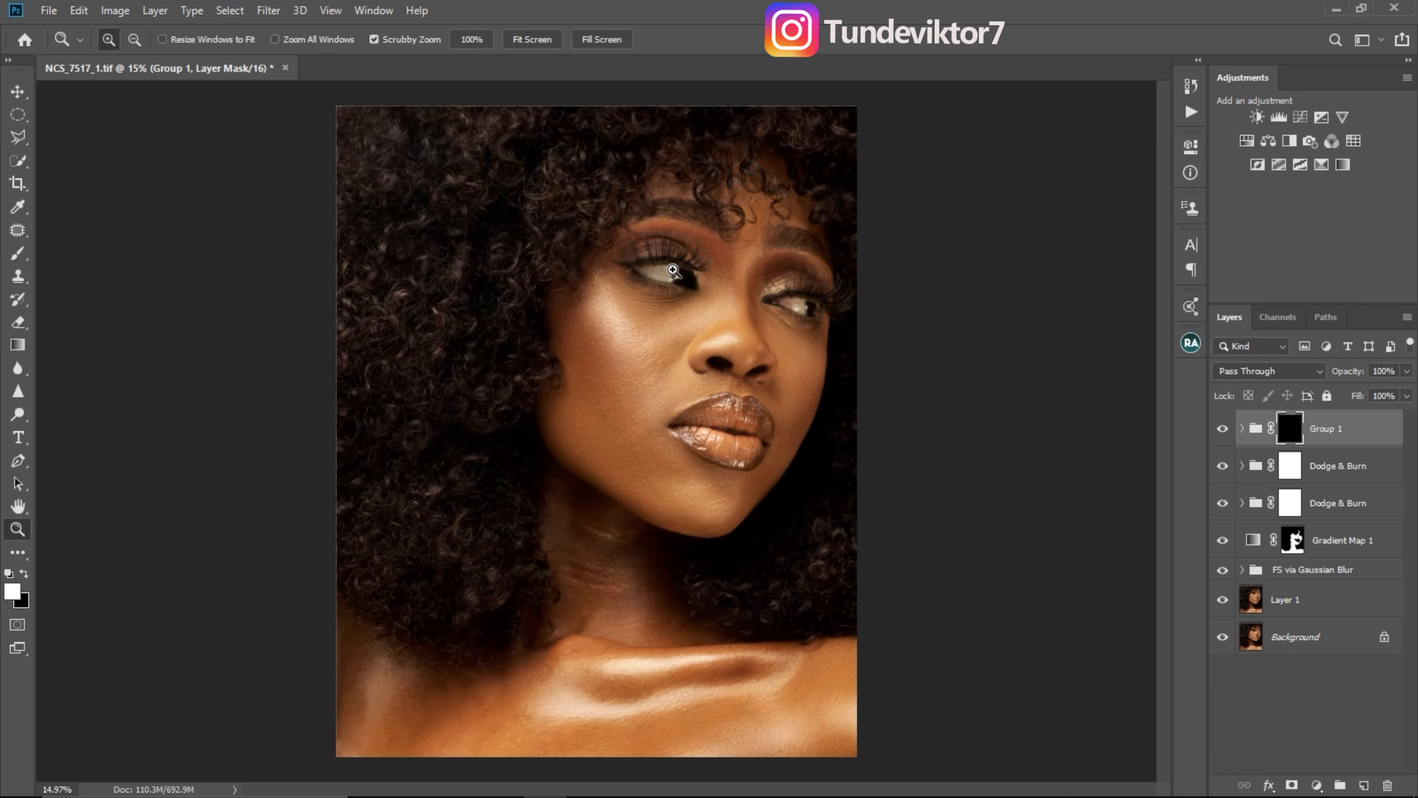
left_click_drag(673, 271, 734, 294)
key("b")
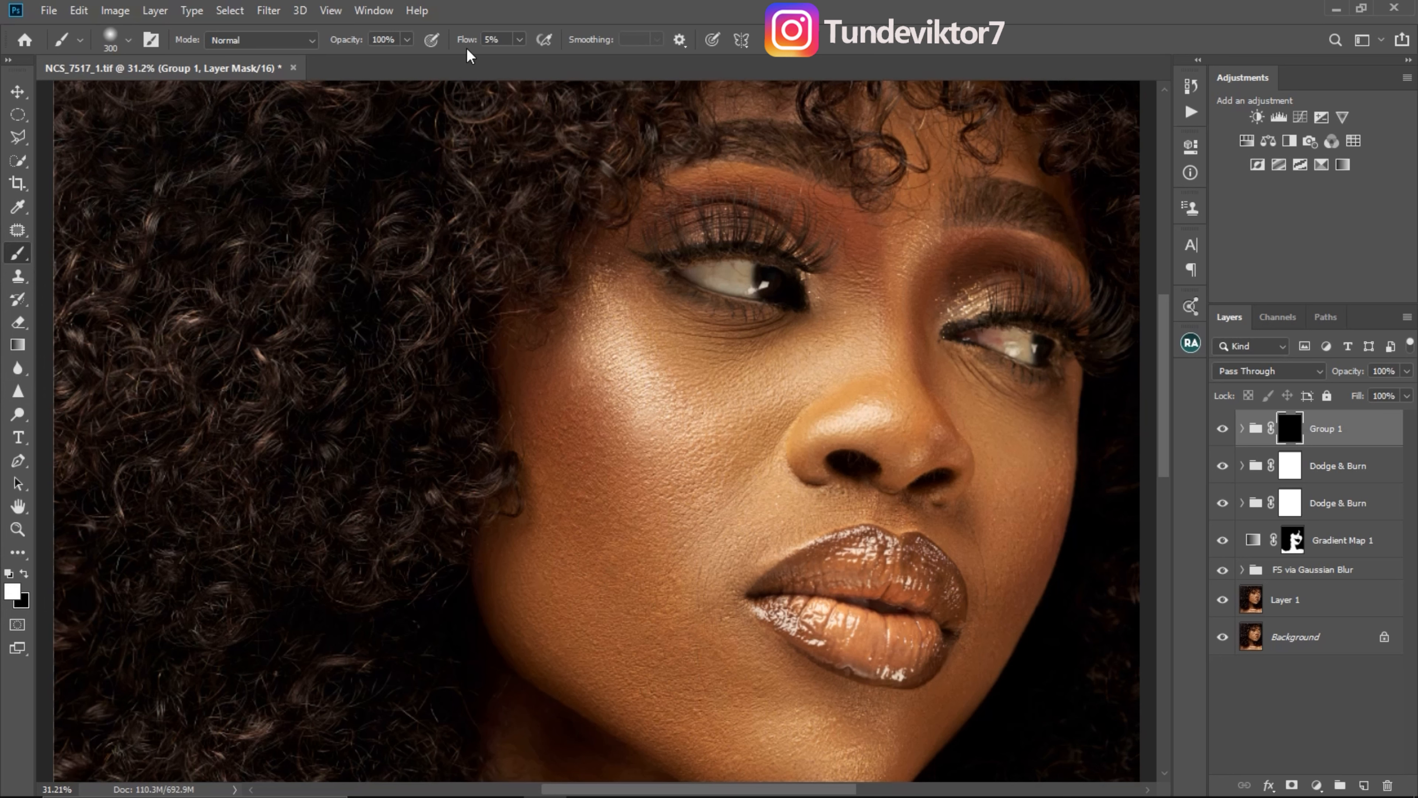
left_click(522, 40)
left_click_drag(516, 59, 614, 61)
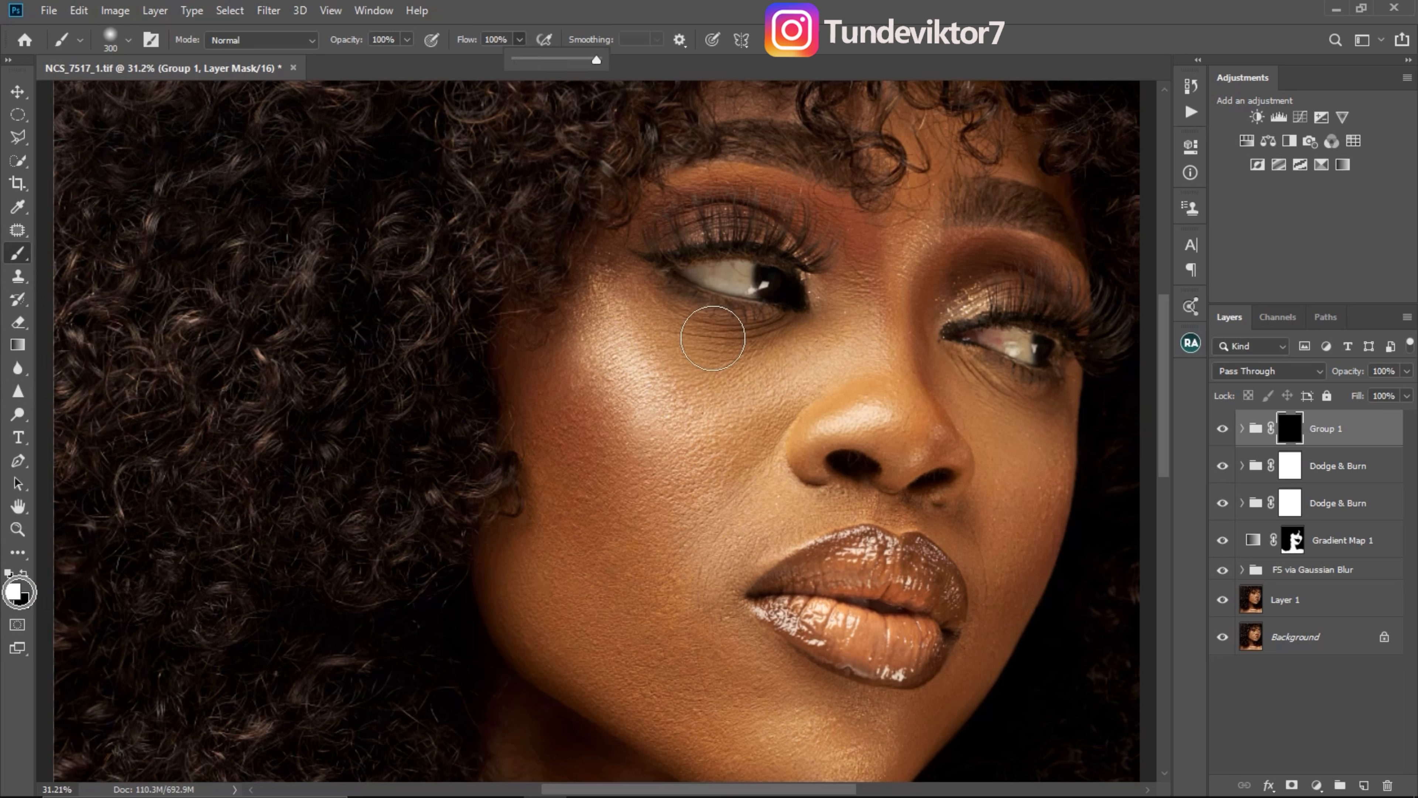
key("bracketleft")
key("bracketleft")
key("bracketleft")
key("bracketleft")
key("bracketleft")
key("bracketleft")
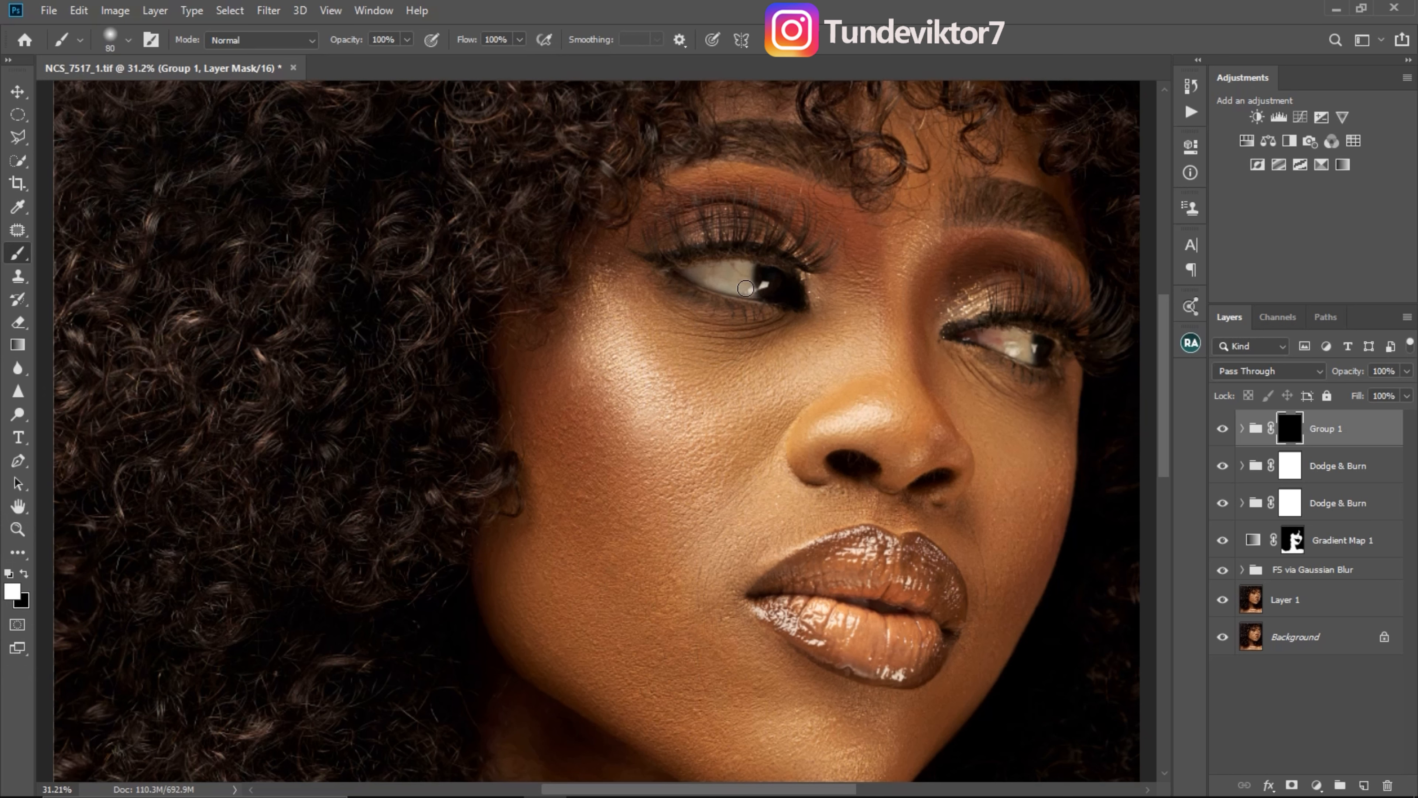
left_click_drag(714, 279, 716, 270)
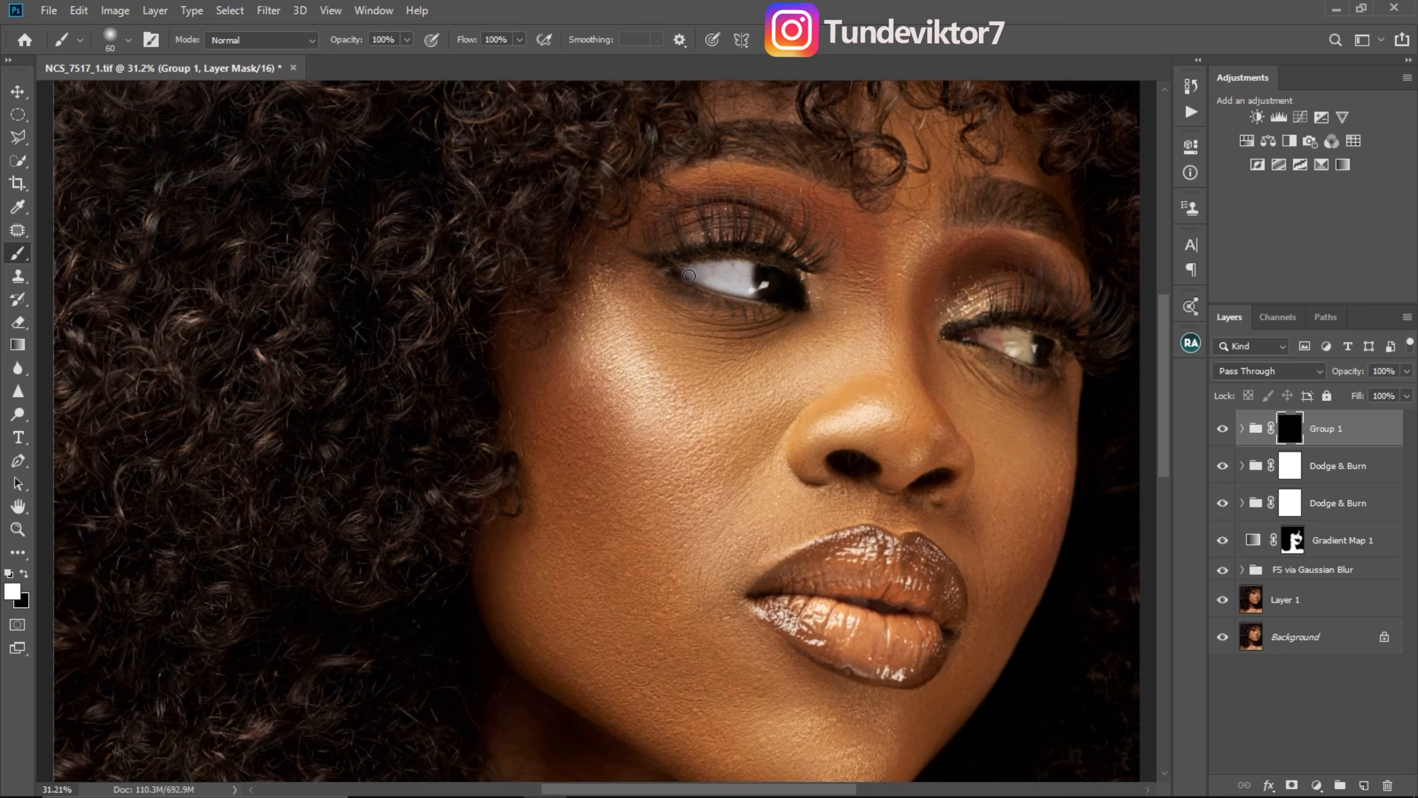
key("ctrl+z")
mouse_move(991, 334)
left_mouse_down()
mouse_move(1027, 338)
mouse_move(1028, 358)
left_mouse_up()
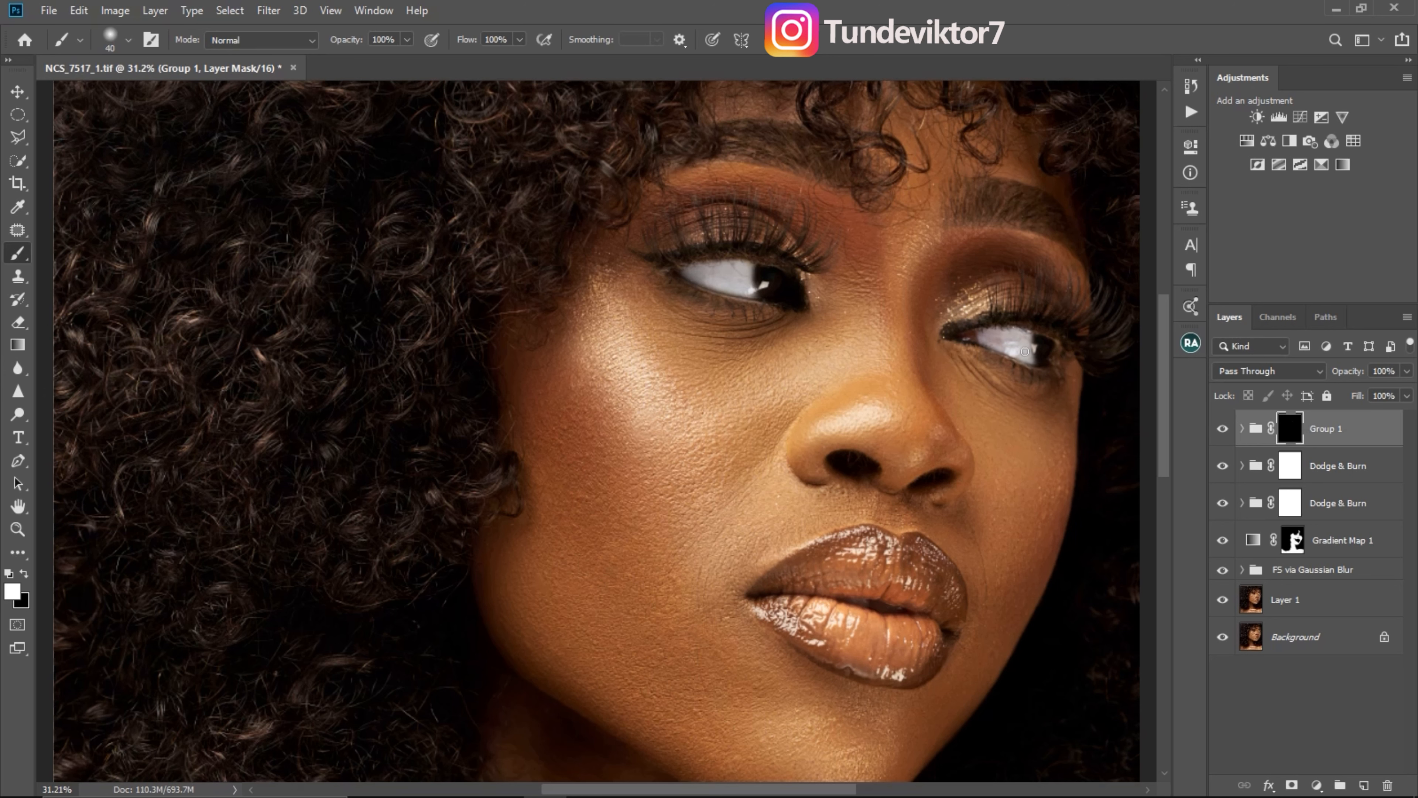
Paint white on the group's mask over the teeth showing between the lips, and switch the painting color to black.
key("z")
left_click_drag(910, 634, 970, 634)
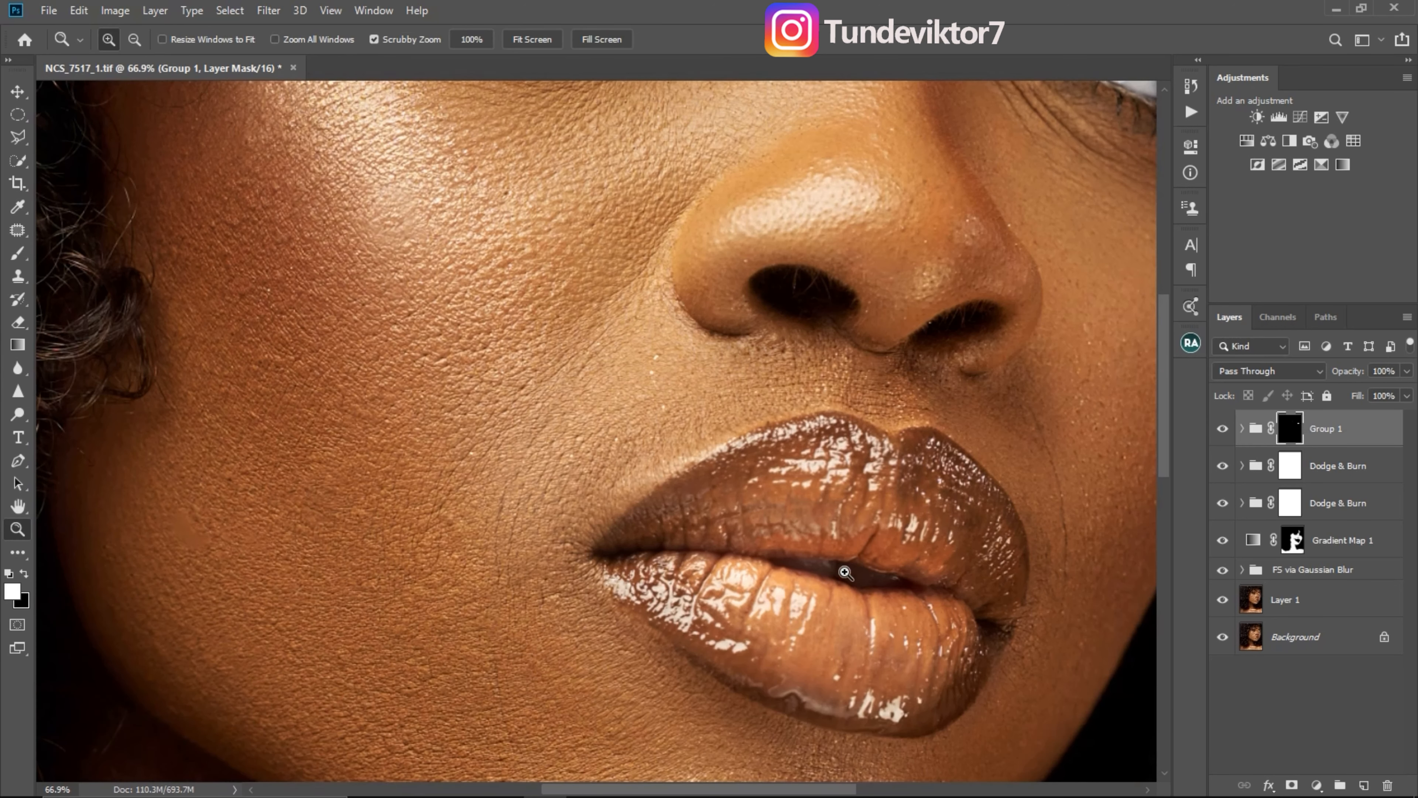
mouse_move(845, 570)
left_mouse_down()
mouse_move(865, 573)
mouse_move(787, 561)
mouse_move(896, 576)
left_mouse_up()
key("x")
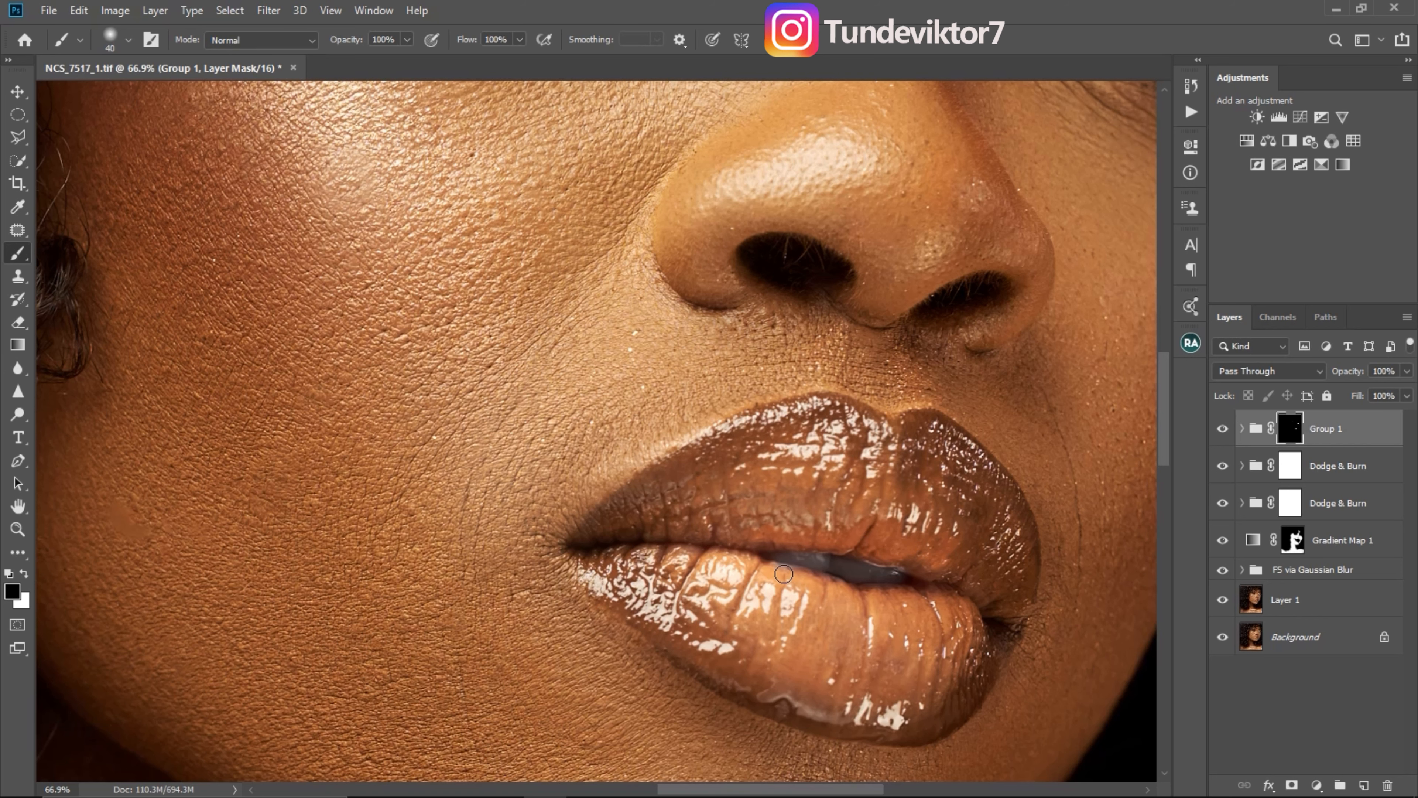
left_click_drag(901, 517, 837, 516)
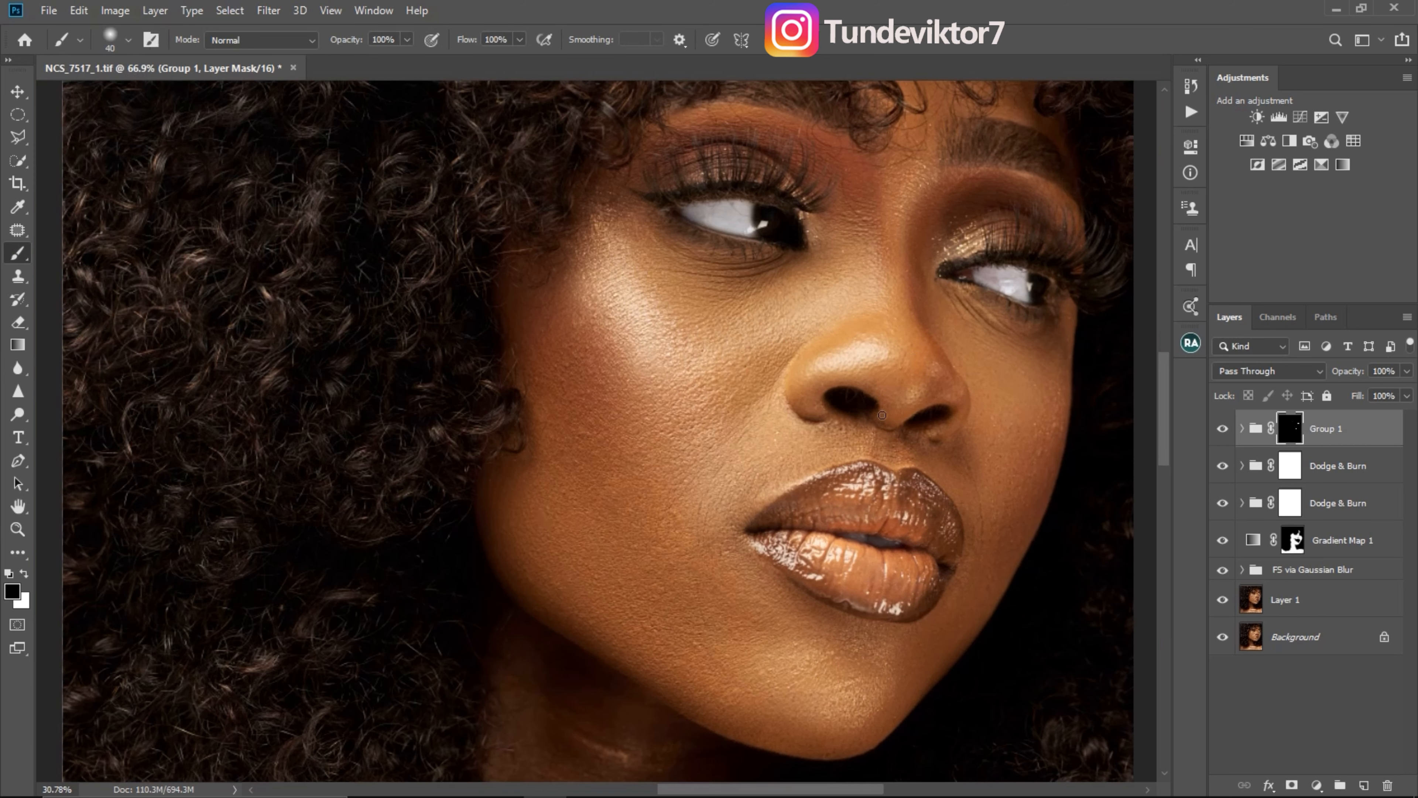
left_click_drag(938, 410, 600, 369)
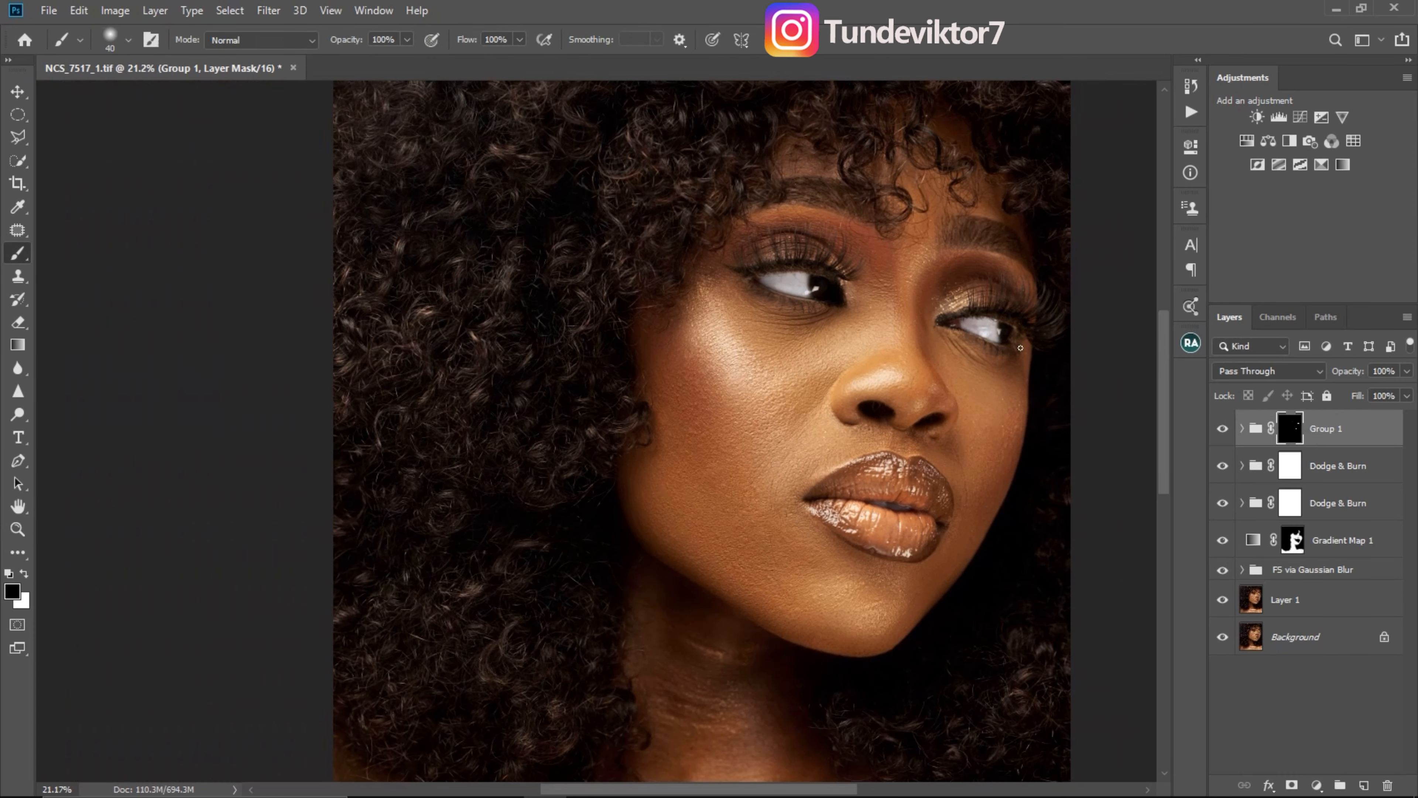
Soften the group's mask with a Gaussian Blur of 1.5 pixels radius.
left_click(269, 11)
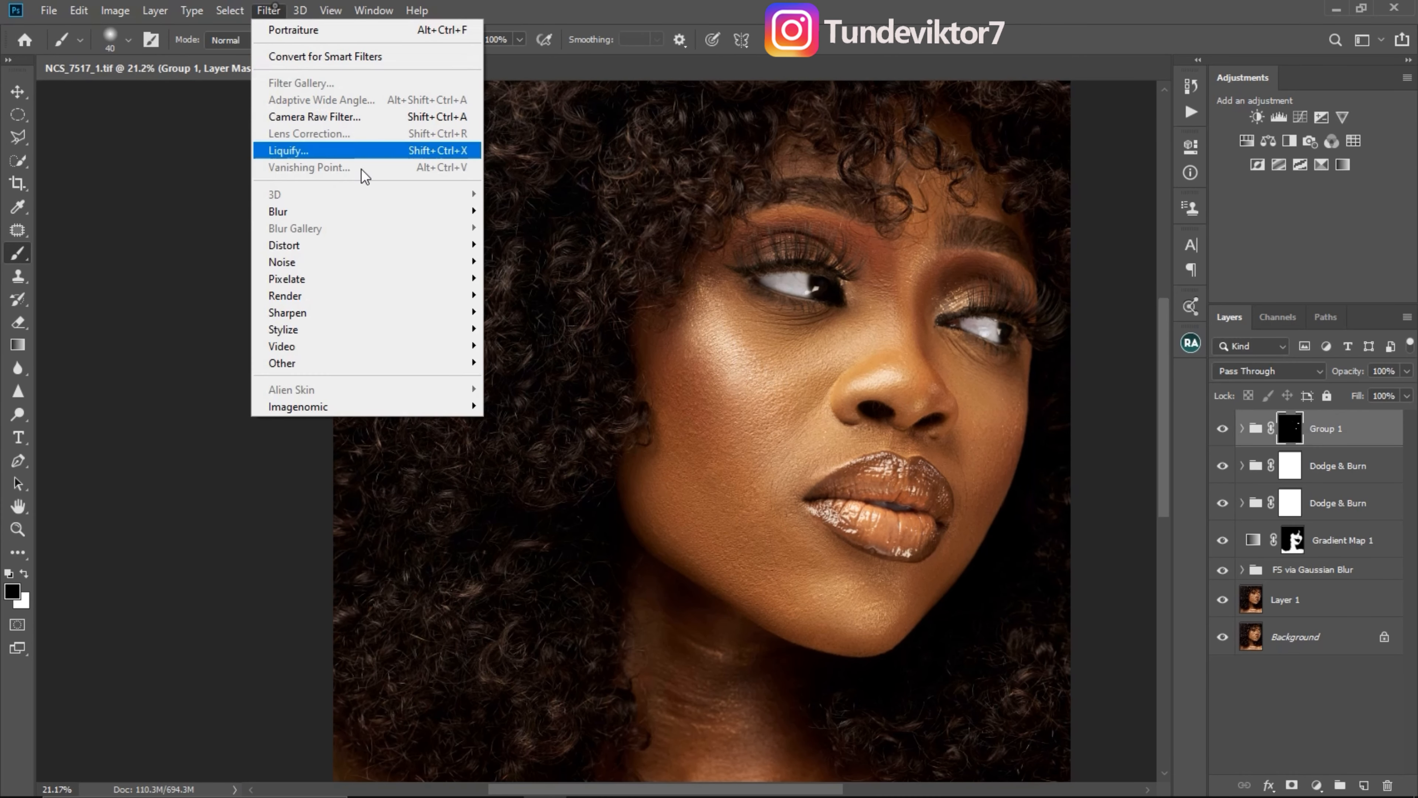
mouse_move(332, 215)
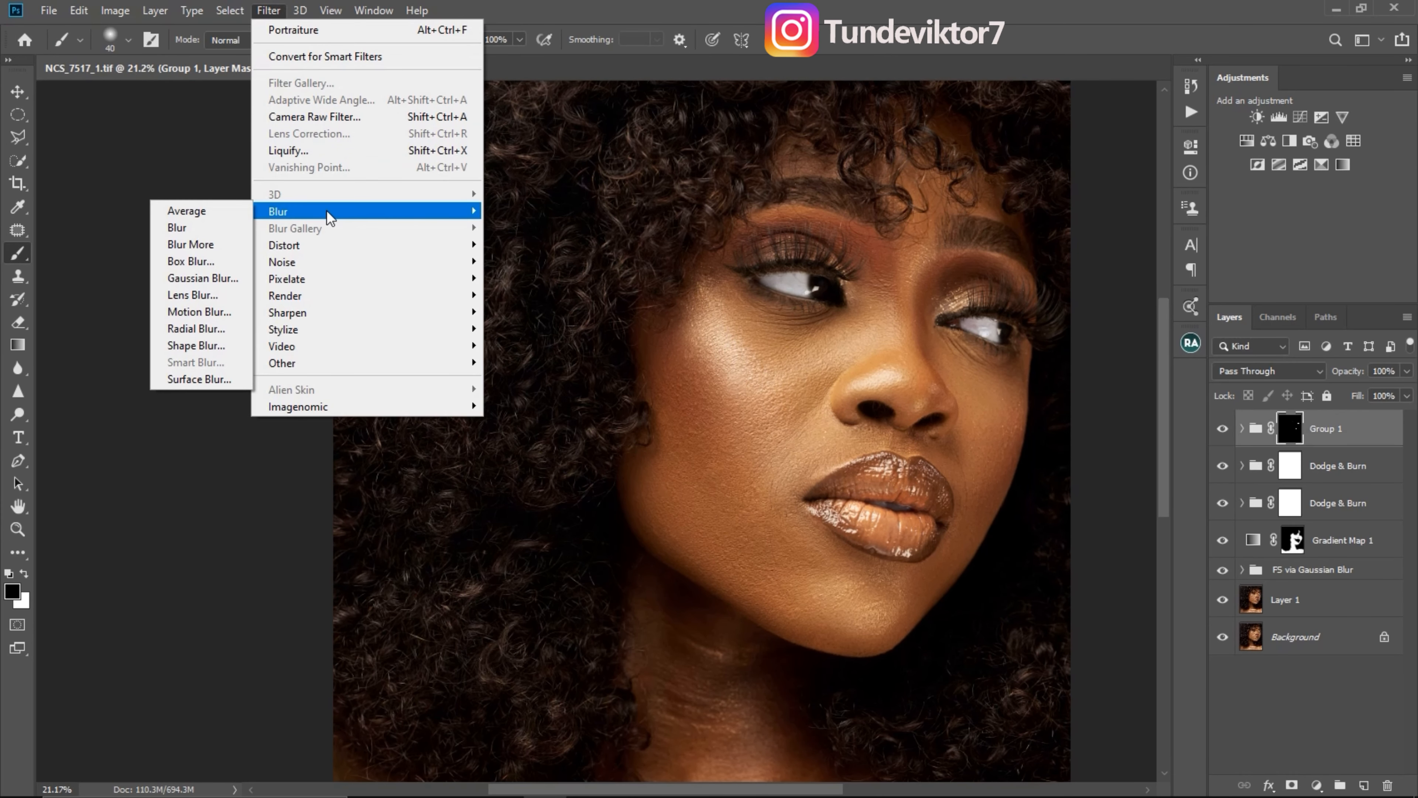
left_click(202, 278)
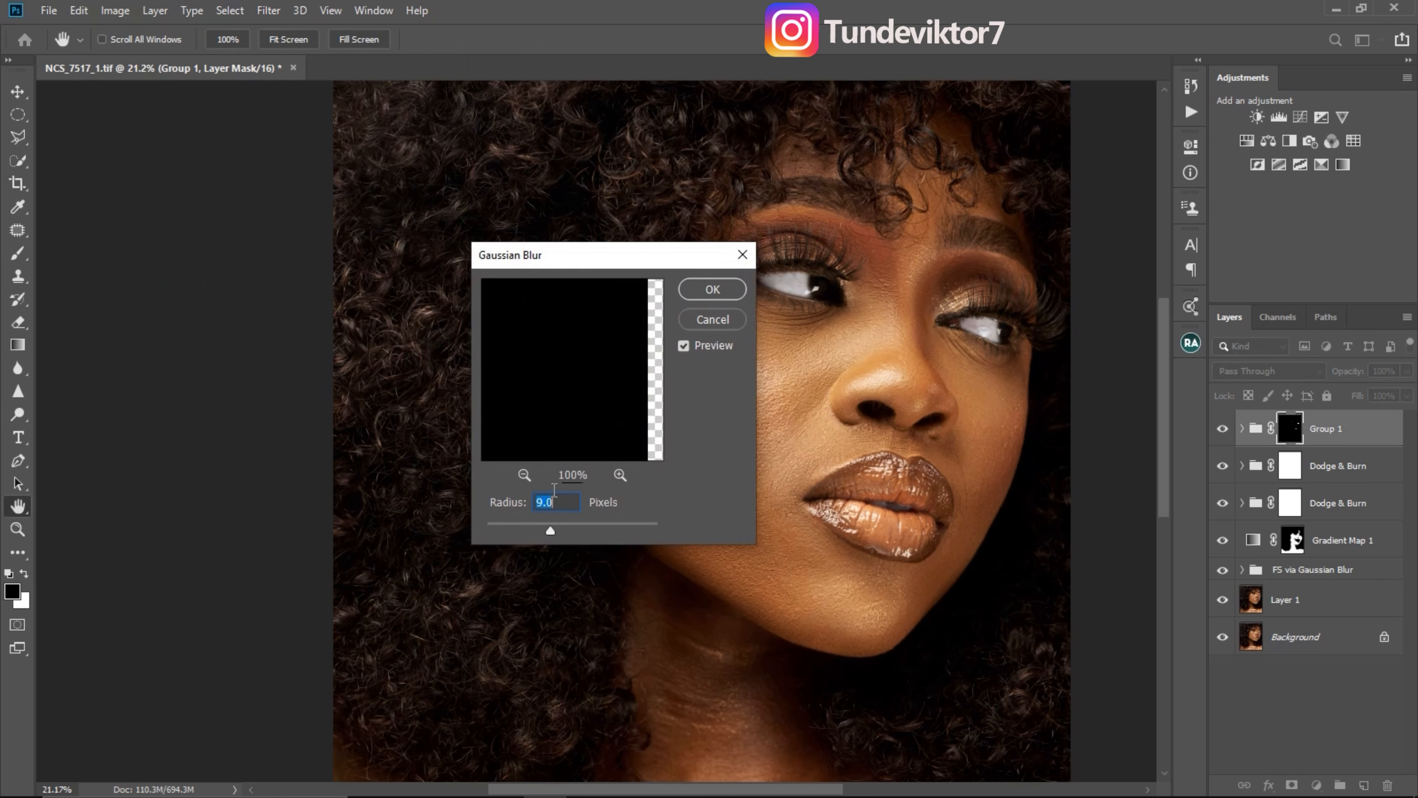
type("1.56")
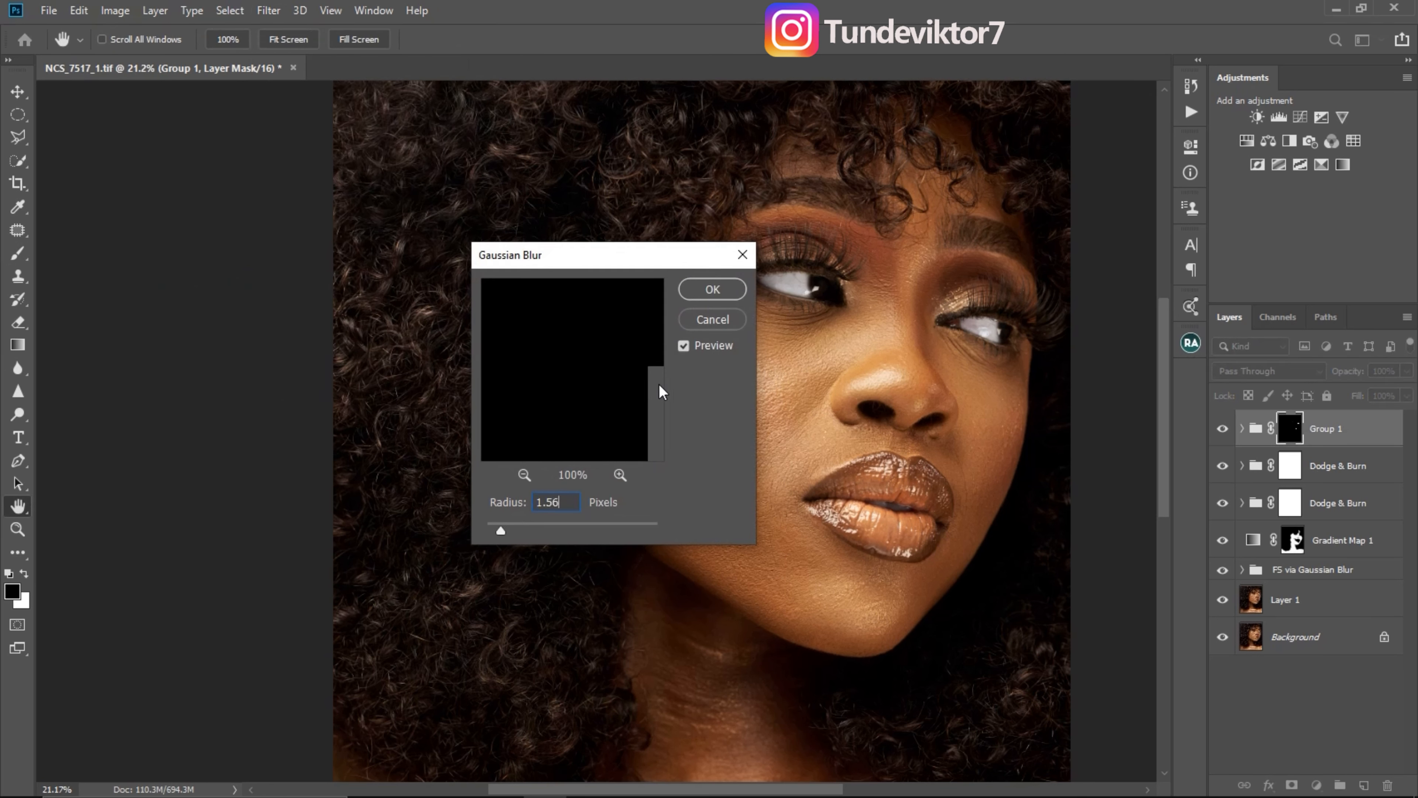
key("BackSpace")
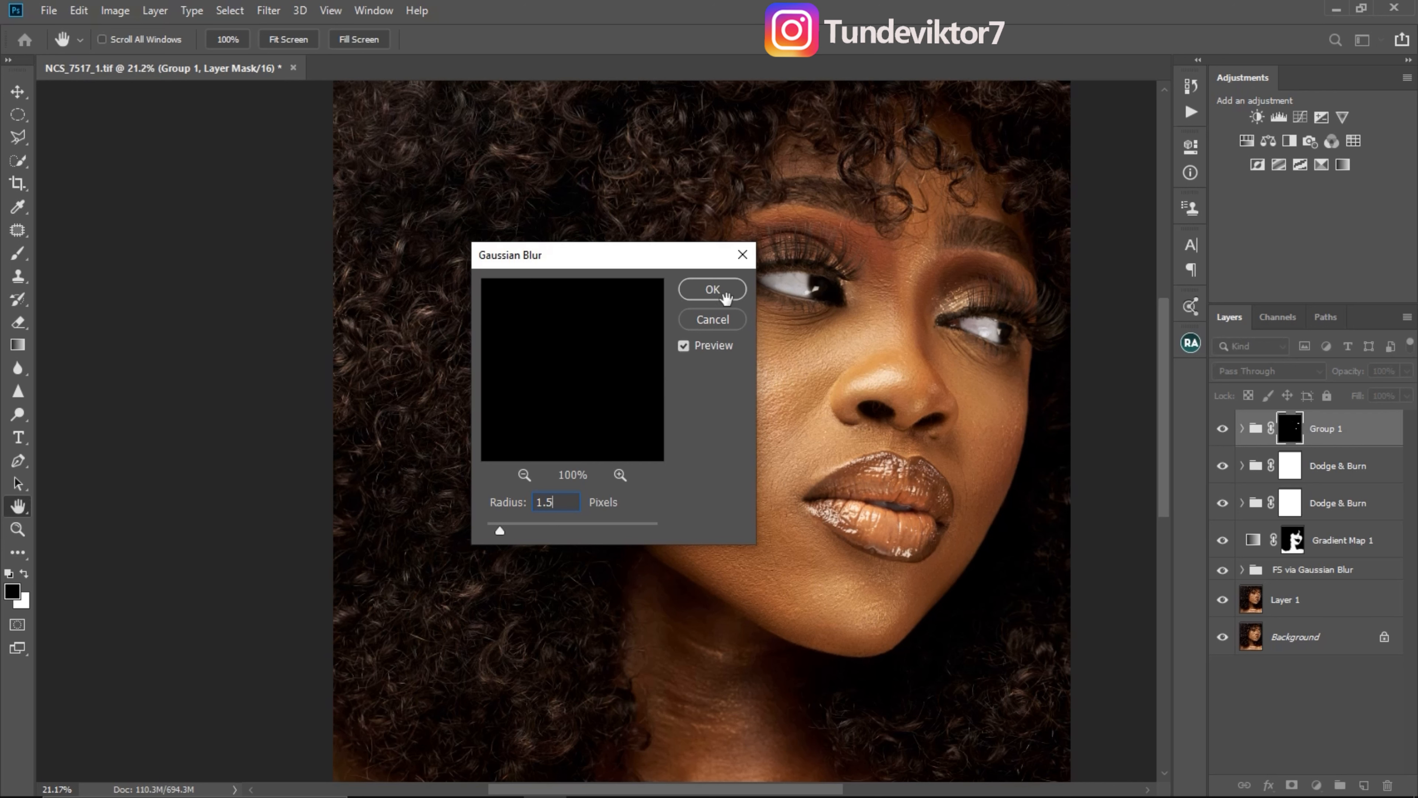
left_click(713, 289)
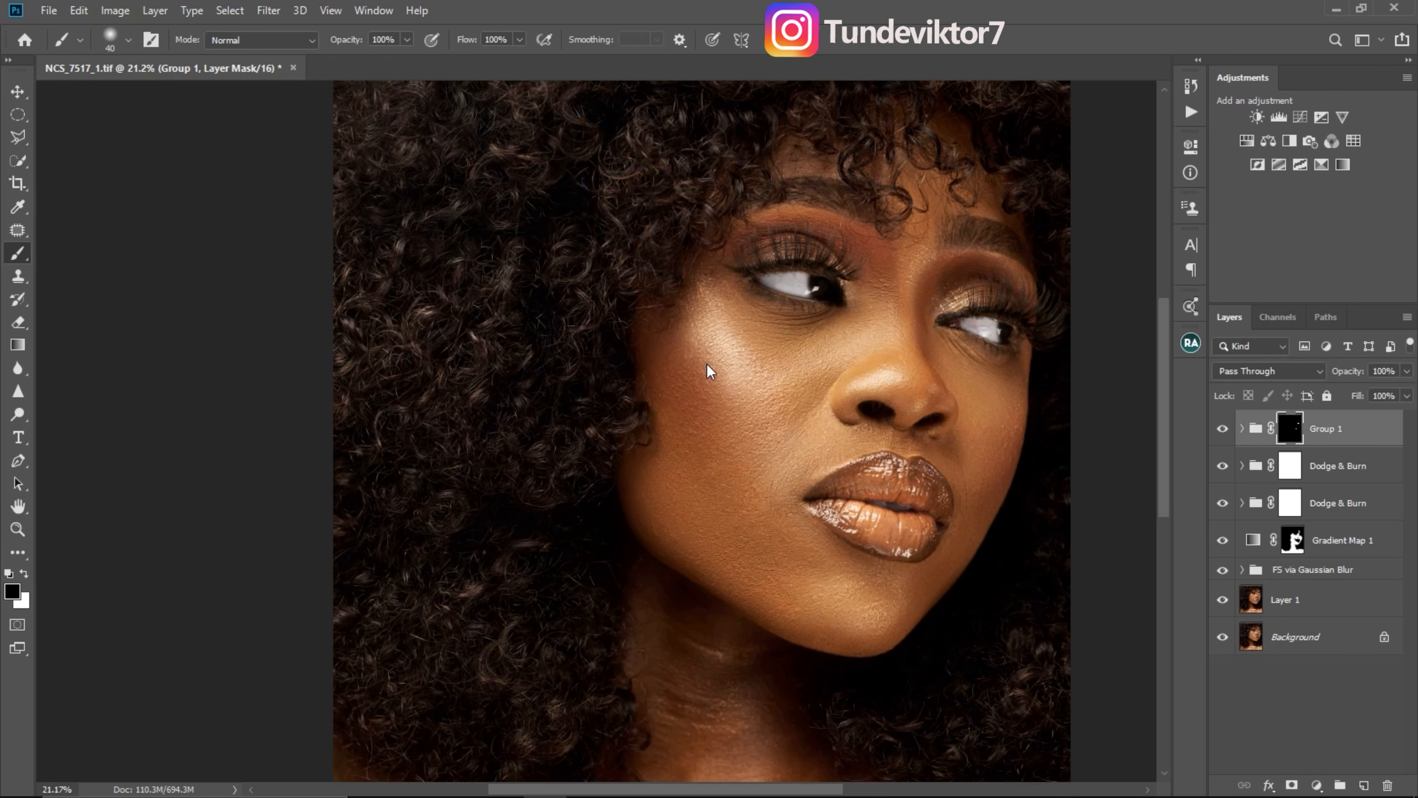
Compare the portrait with and without the whitening group, and lower the group's opacity to 50%.
key("z")
left_click_drag(804, 475, 745, 493)
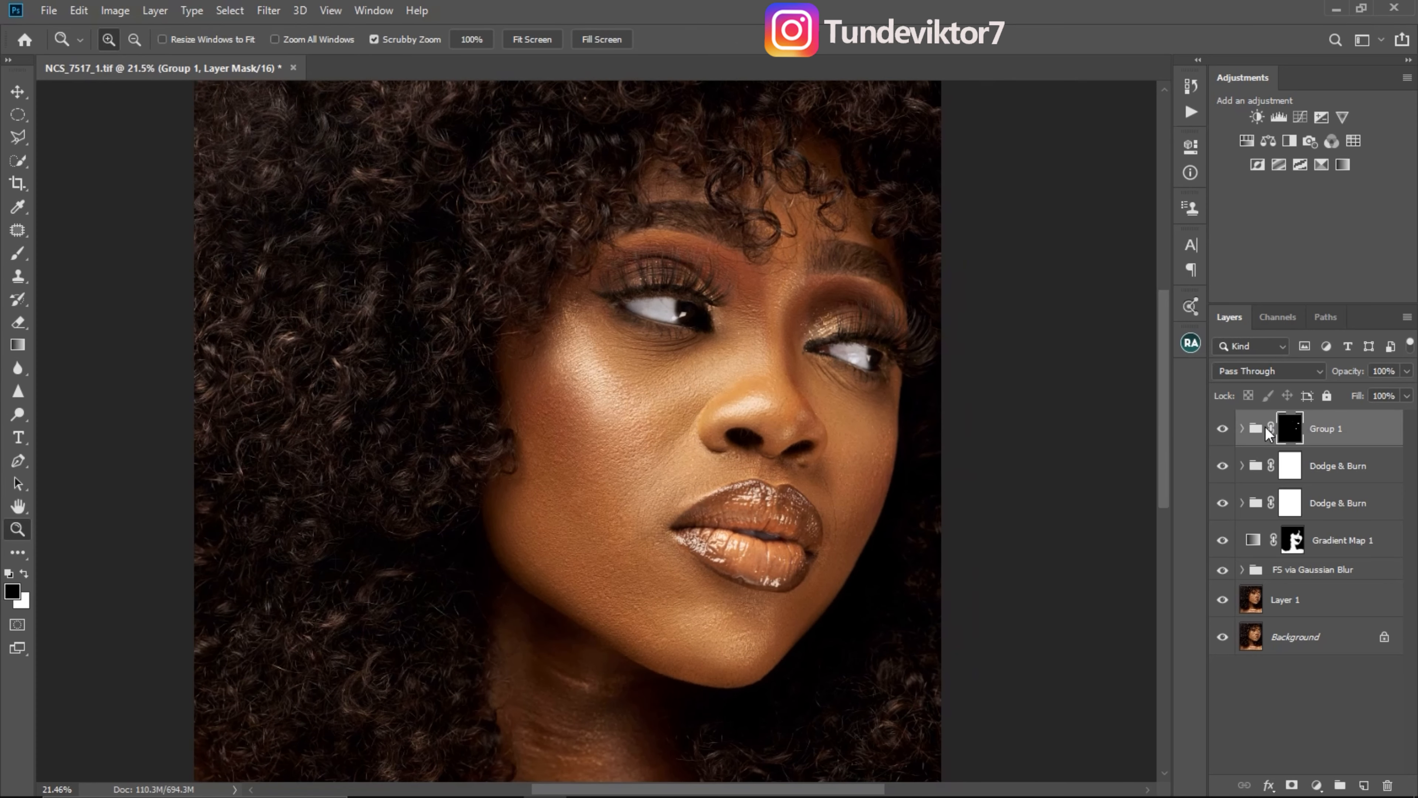
left_click(1222, 428)
left_click(1222, 428)
left_click_drag(759, 492, 503, 525)
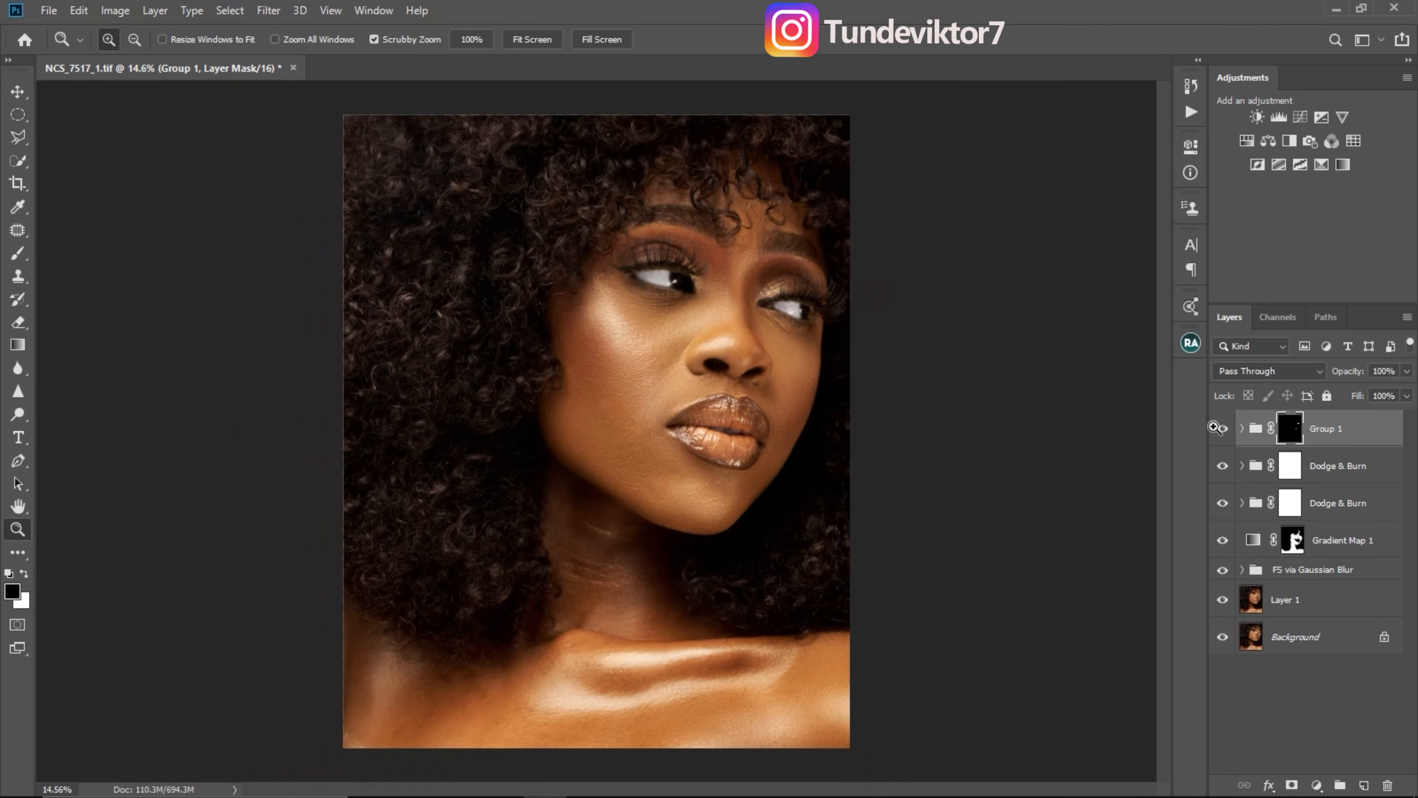
left_click(1407, 372)
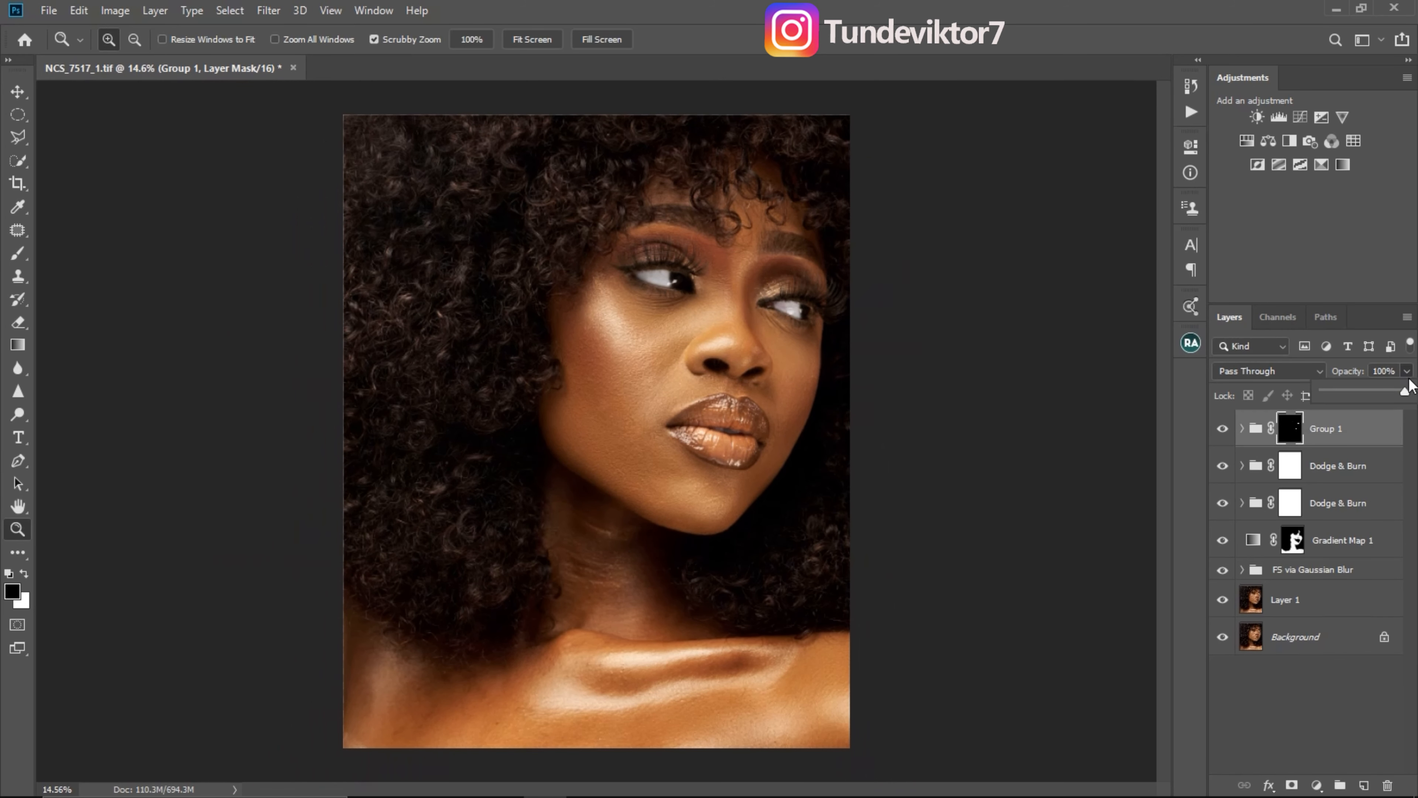
left_click_drag(1372, 393, 1367, 395)
Examine the eye and teeth whitening before and after by toggling the group's visibility.
left_click(1223, 430)
left_click(1224, 430)
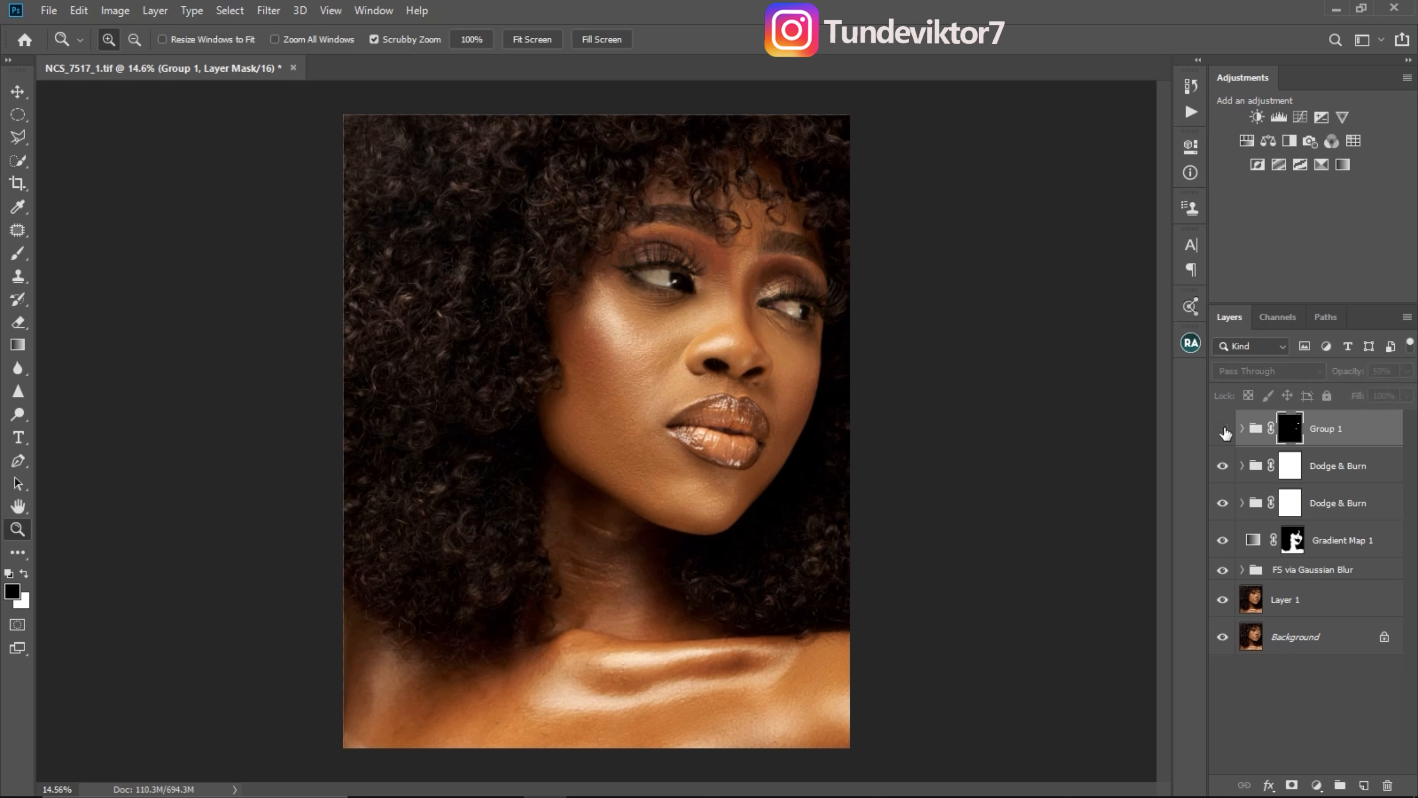
left_click(1223, 430)
left_click_drag(654, 518, 729, 478)
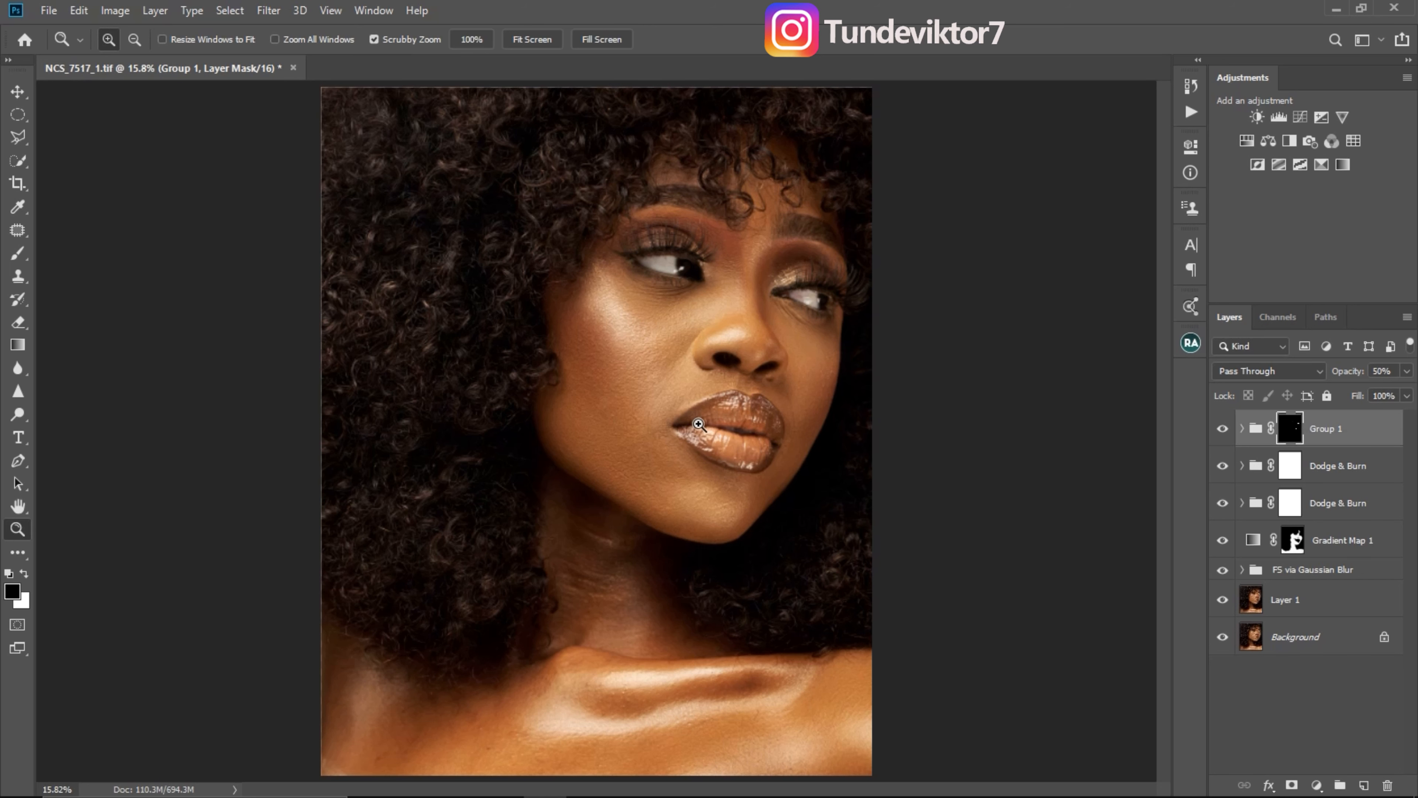
left_click_drag(699, 425, 679, 447)
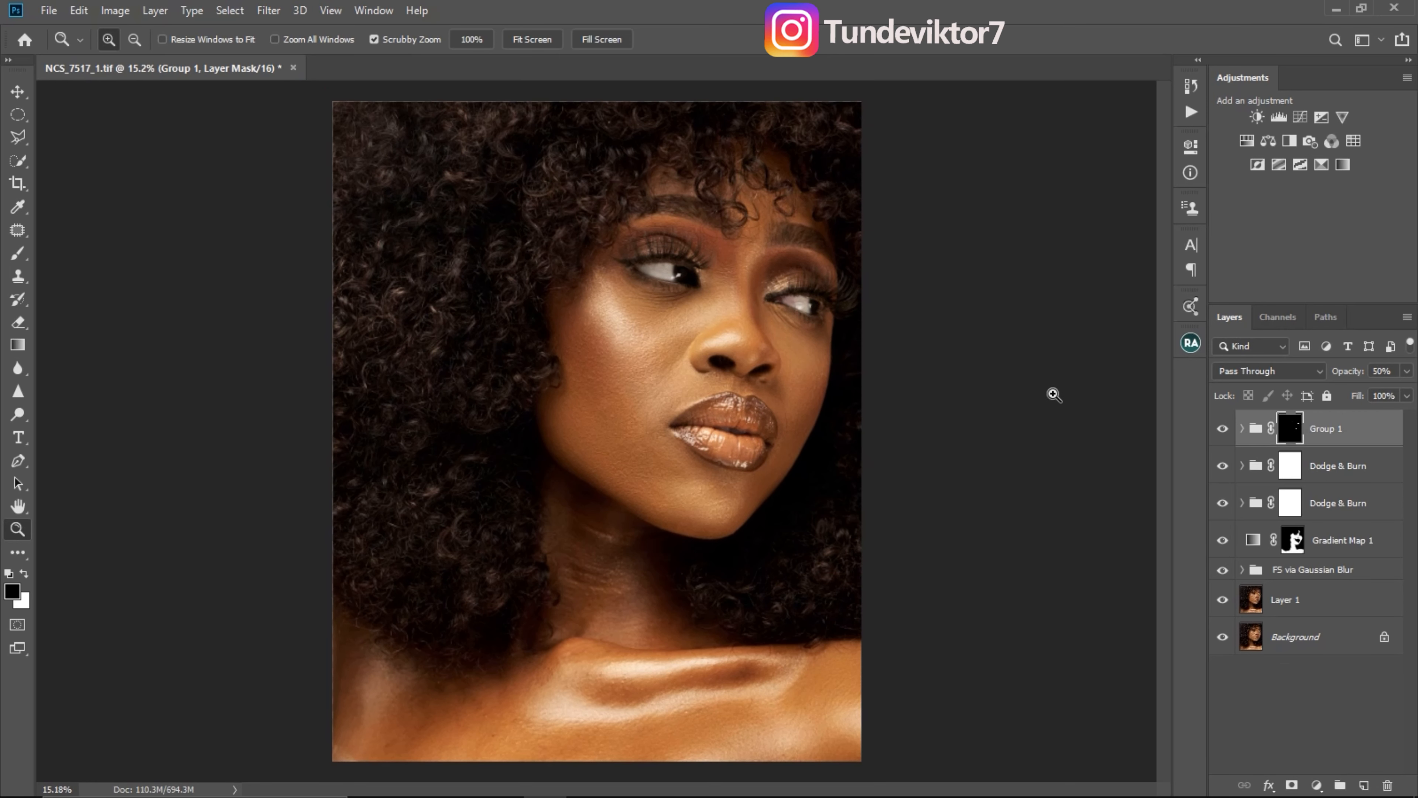
left_click(1222, 429)
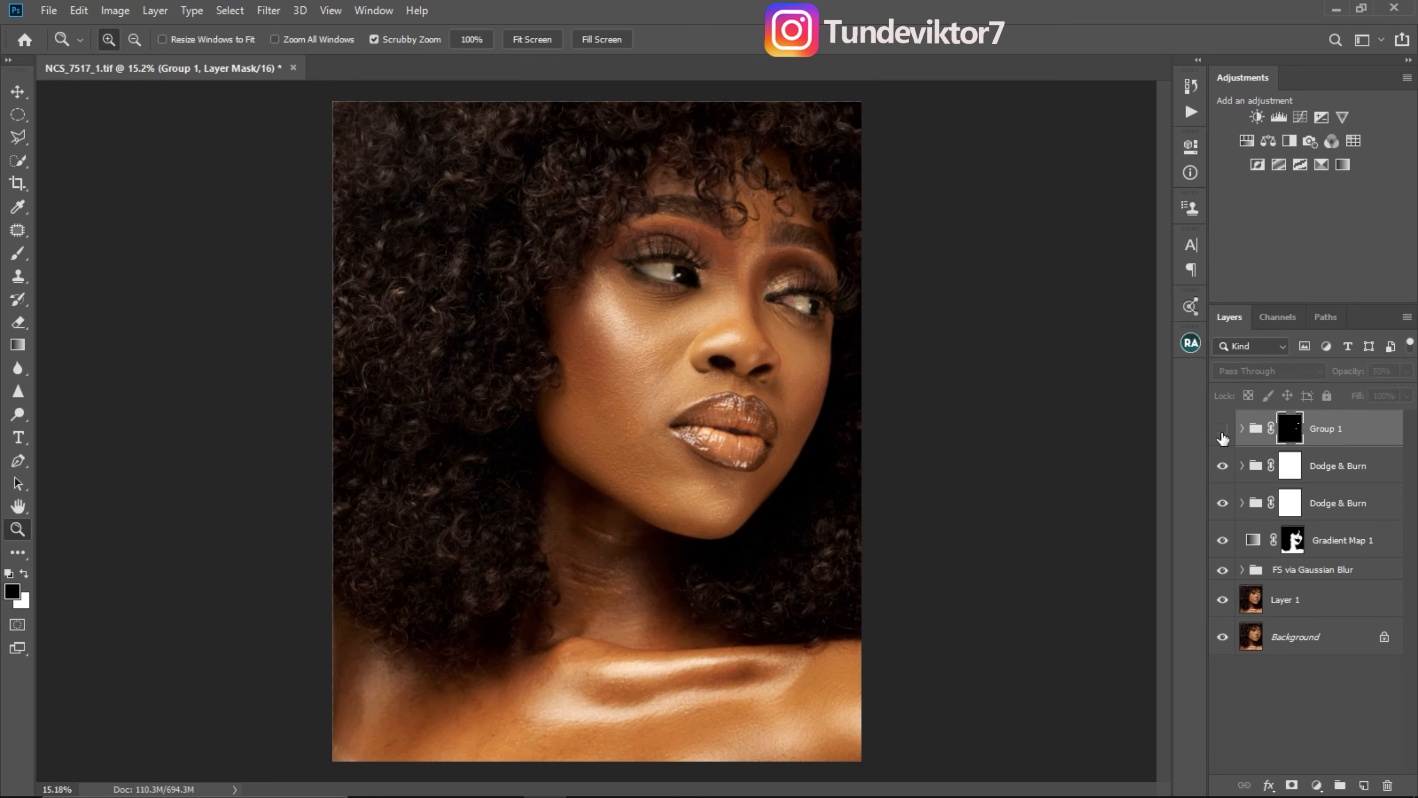
left_click(1224, 432)
left_click_drag(740, 651, 732, 651)
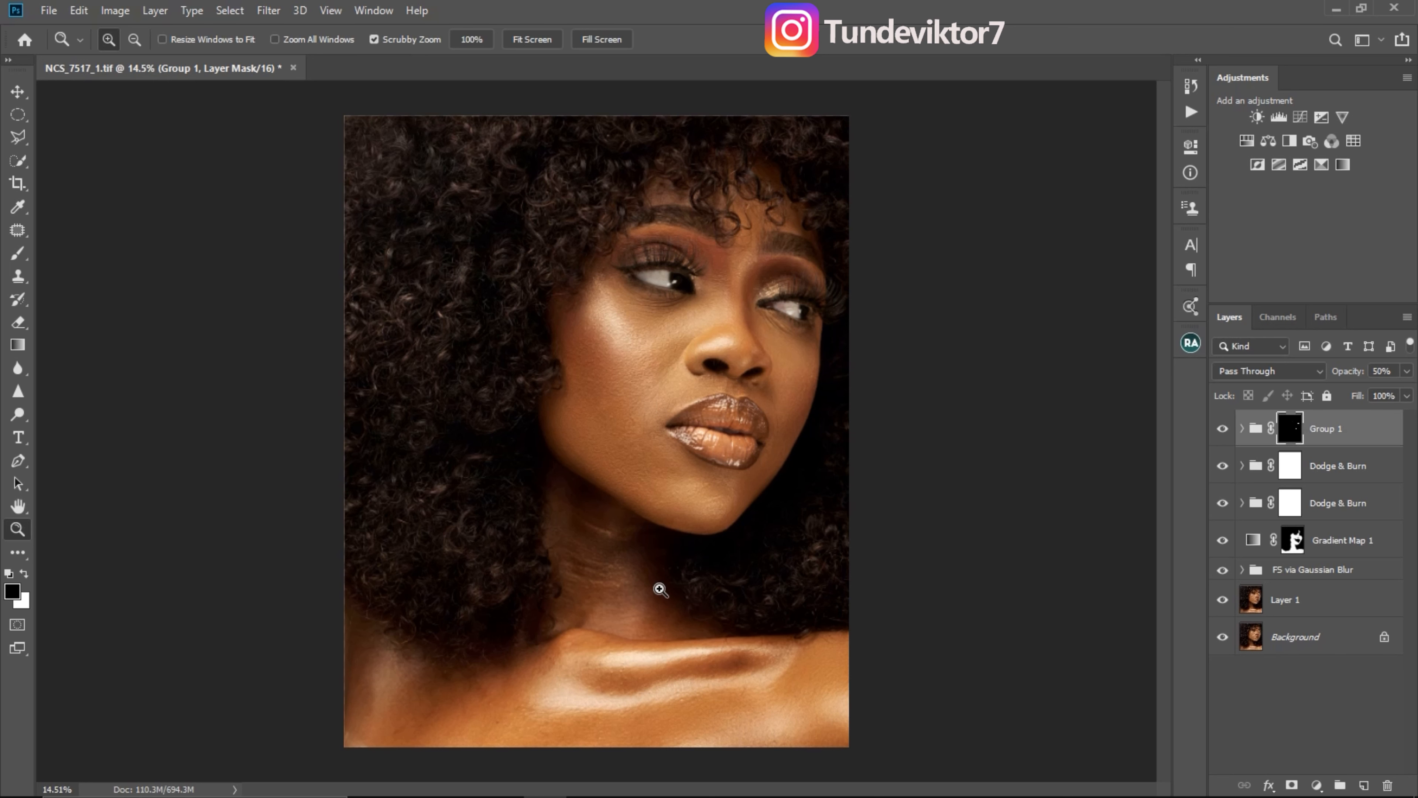
left_click_drag(659, 587, 1000, 516)
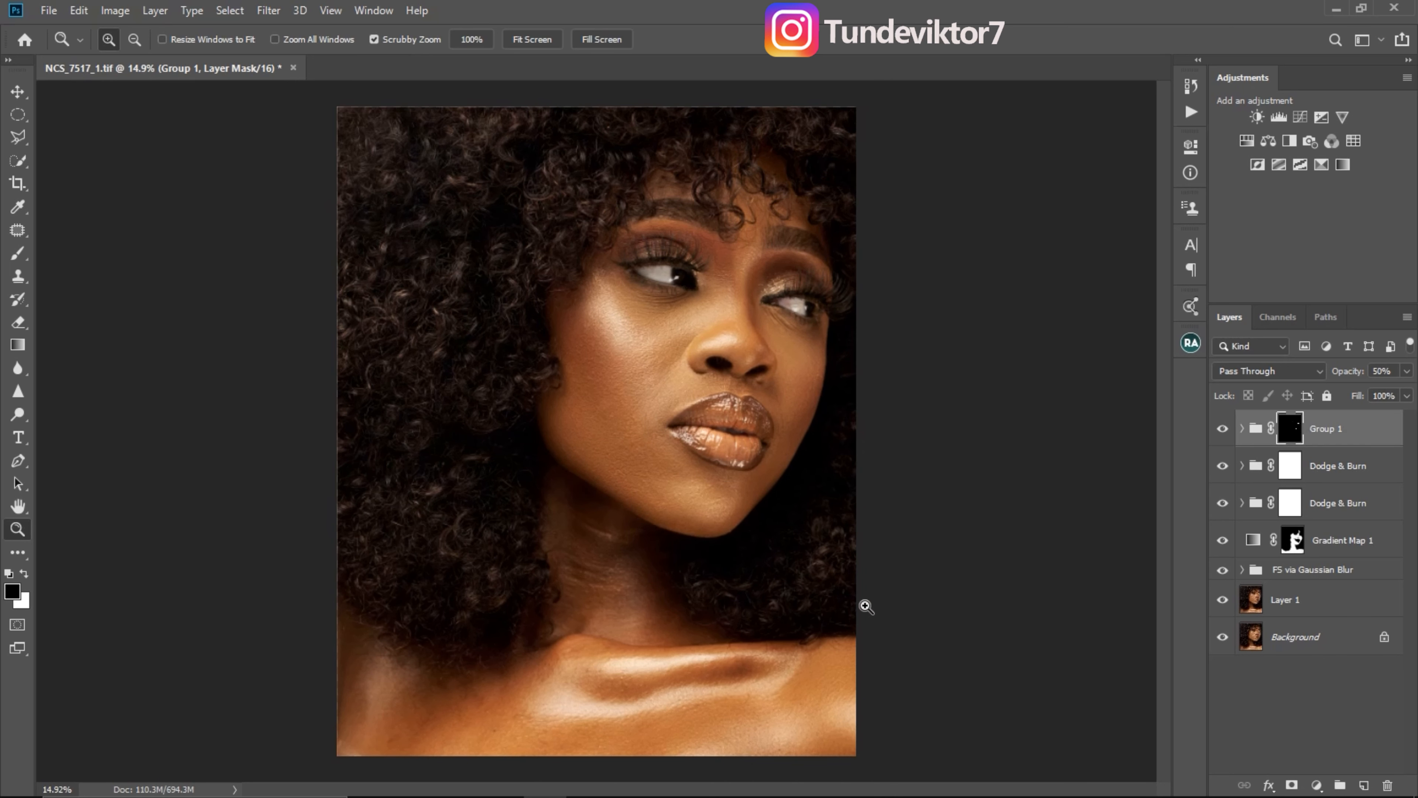
mouse_move(816, 606)
left_mouse_down()
mouse_move(779, 596)
mouse_move(817, 589)
left_mouse_up()
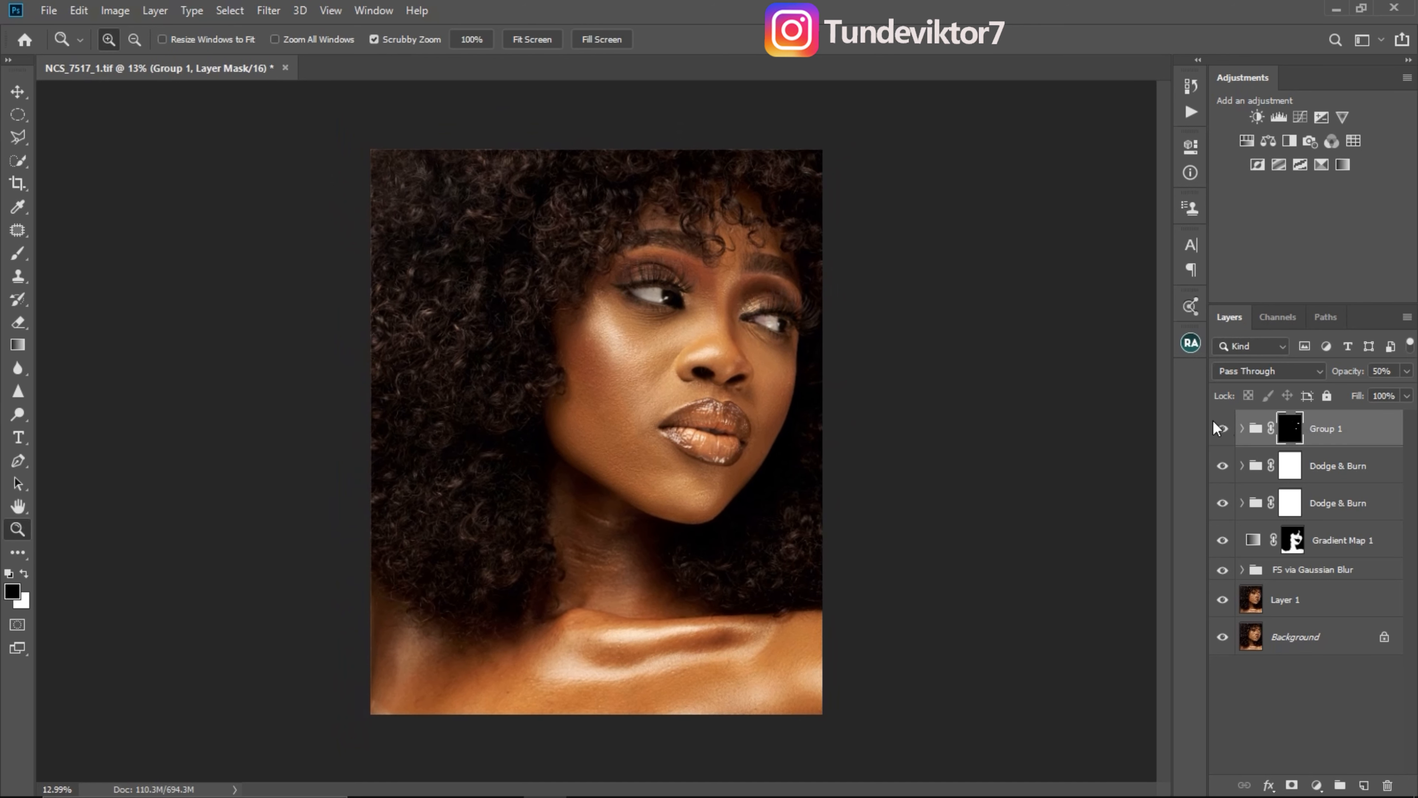
left_click_drag(665, 506, 729, 528)
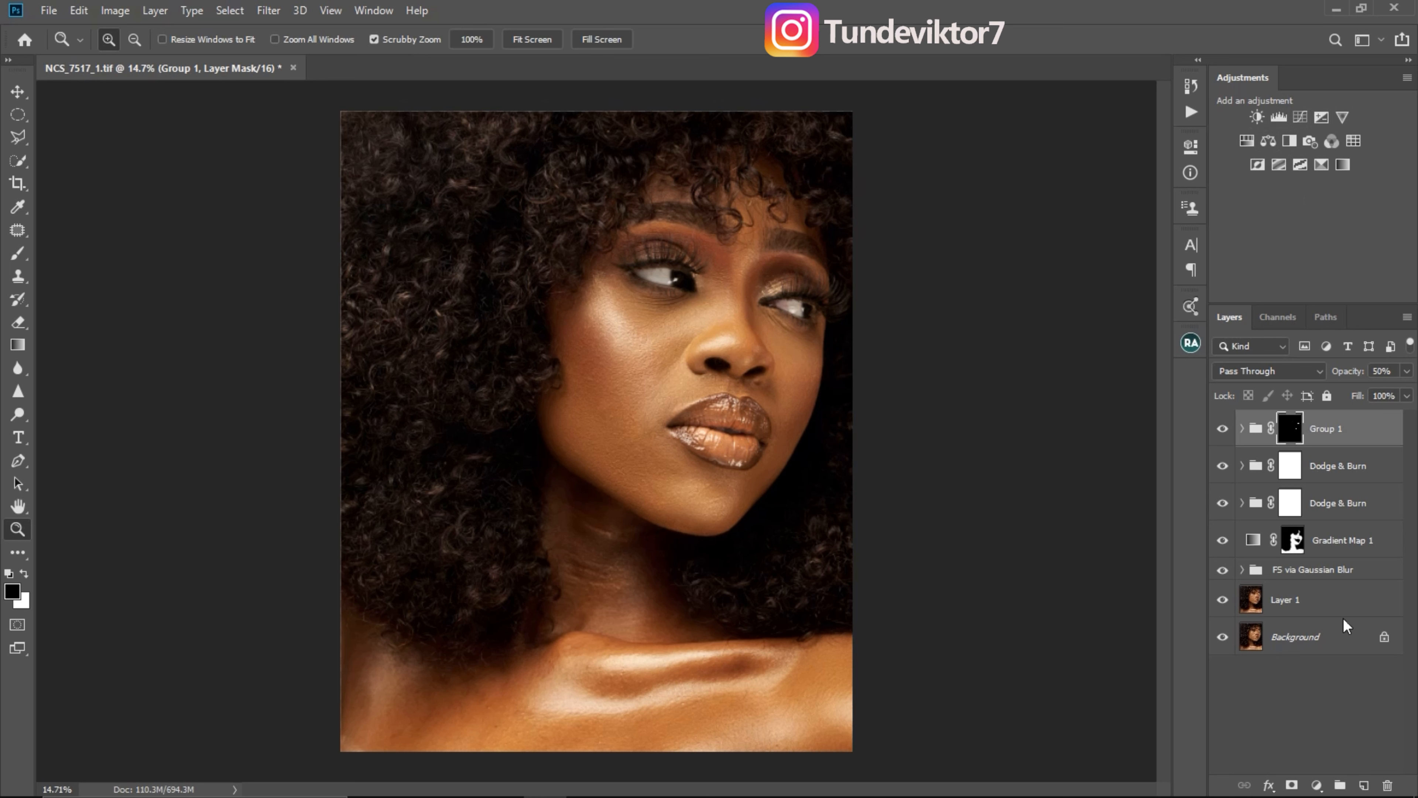
left_click(1315, 784)
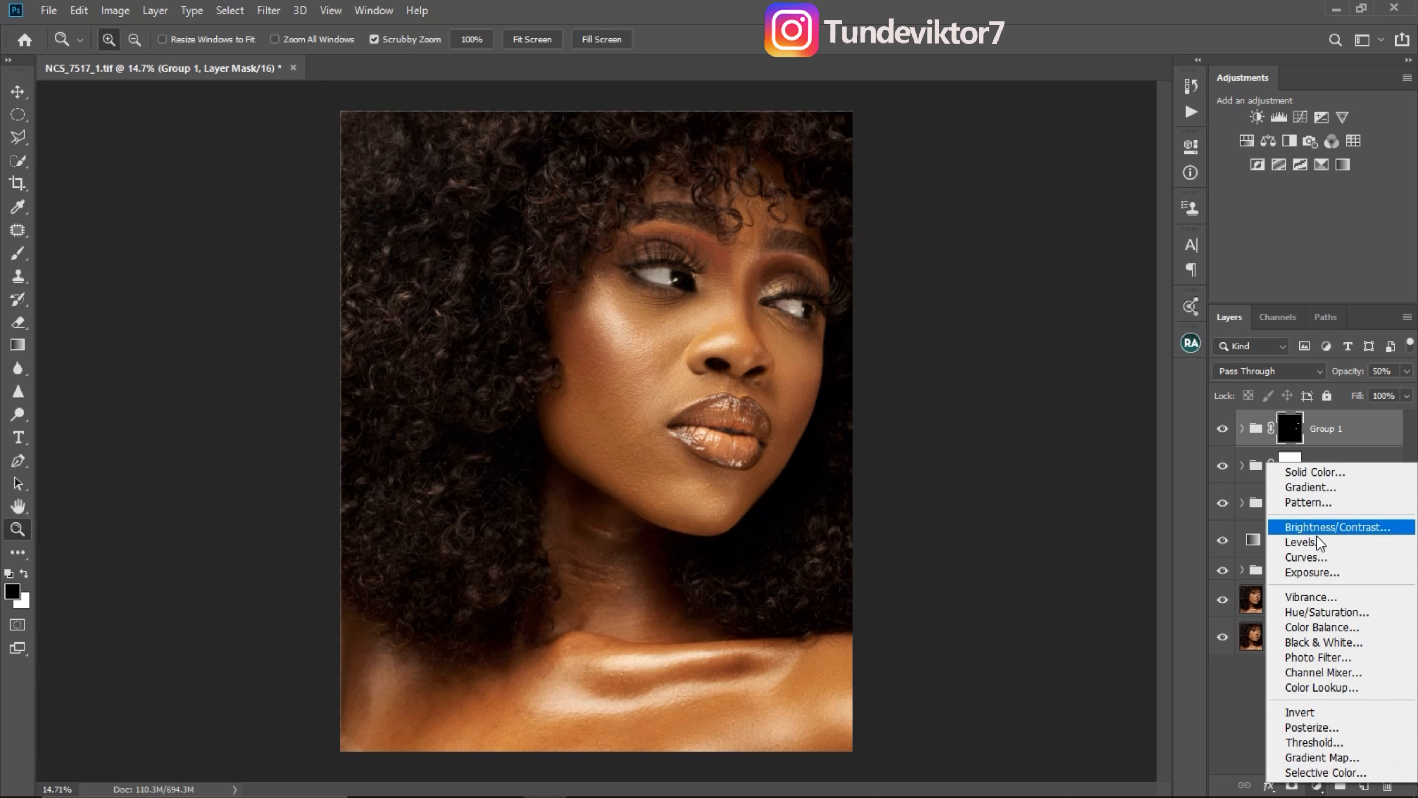
left_click(1259, 718)
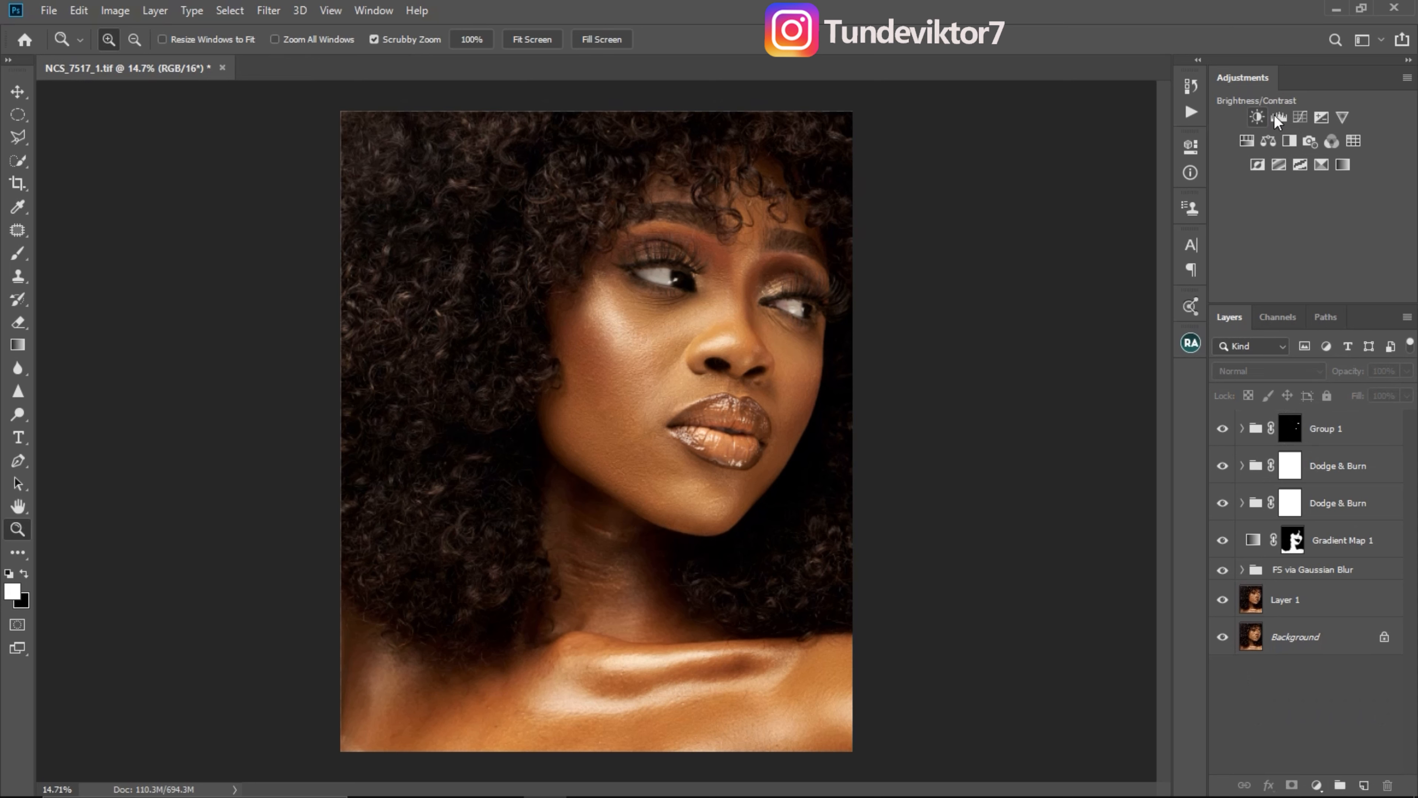
double_click(1290, 428)
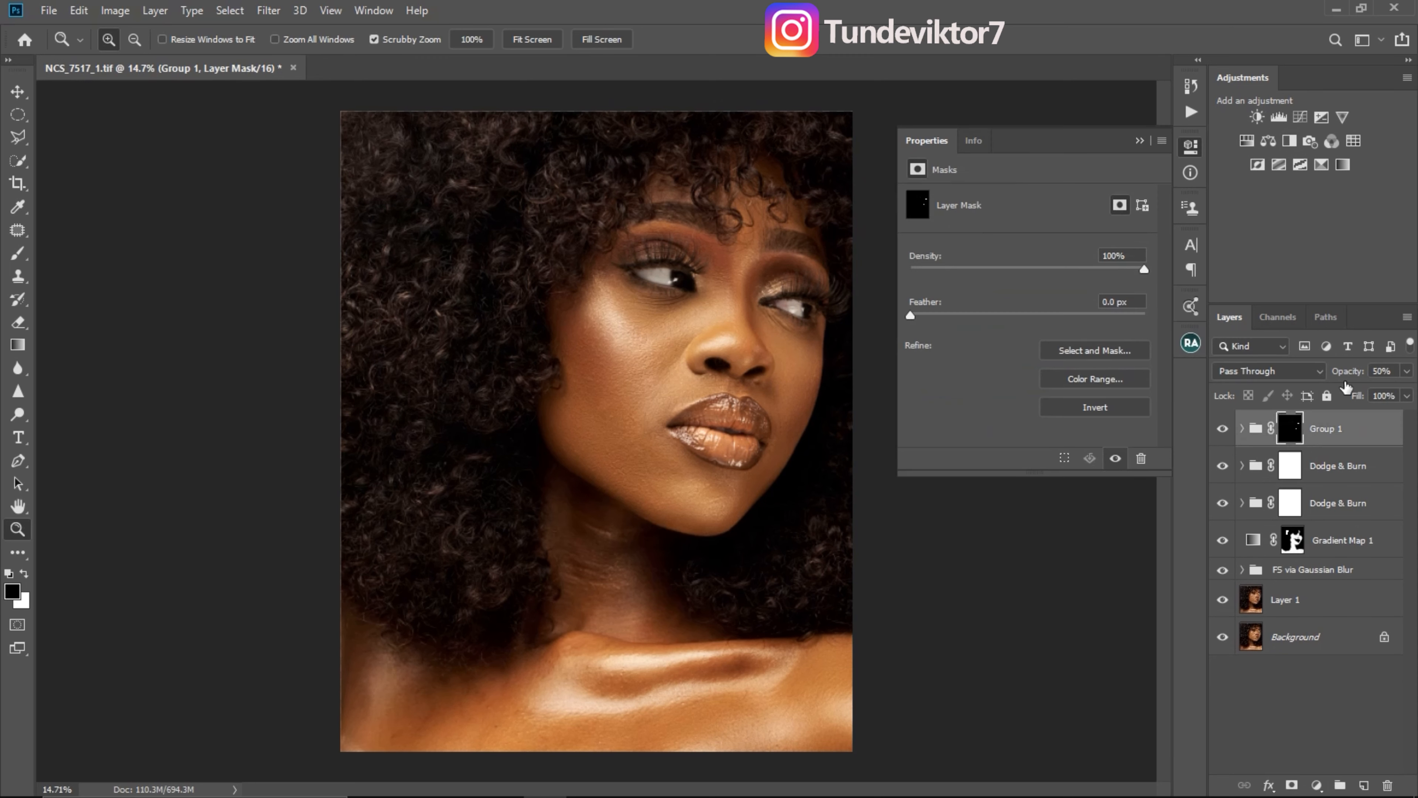
left_click(1140, 141)
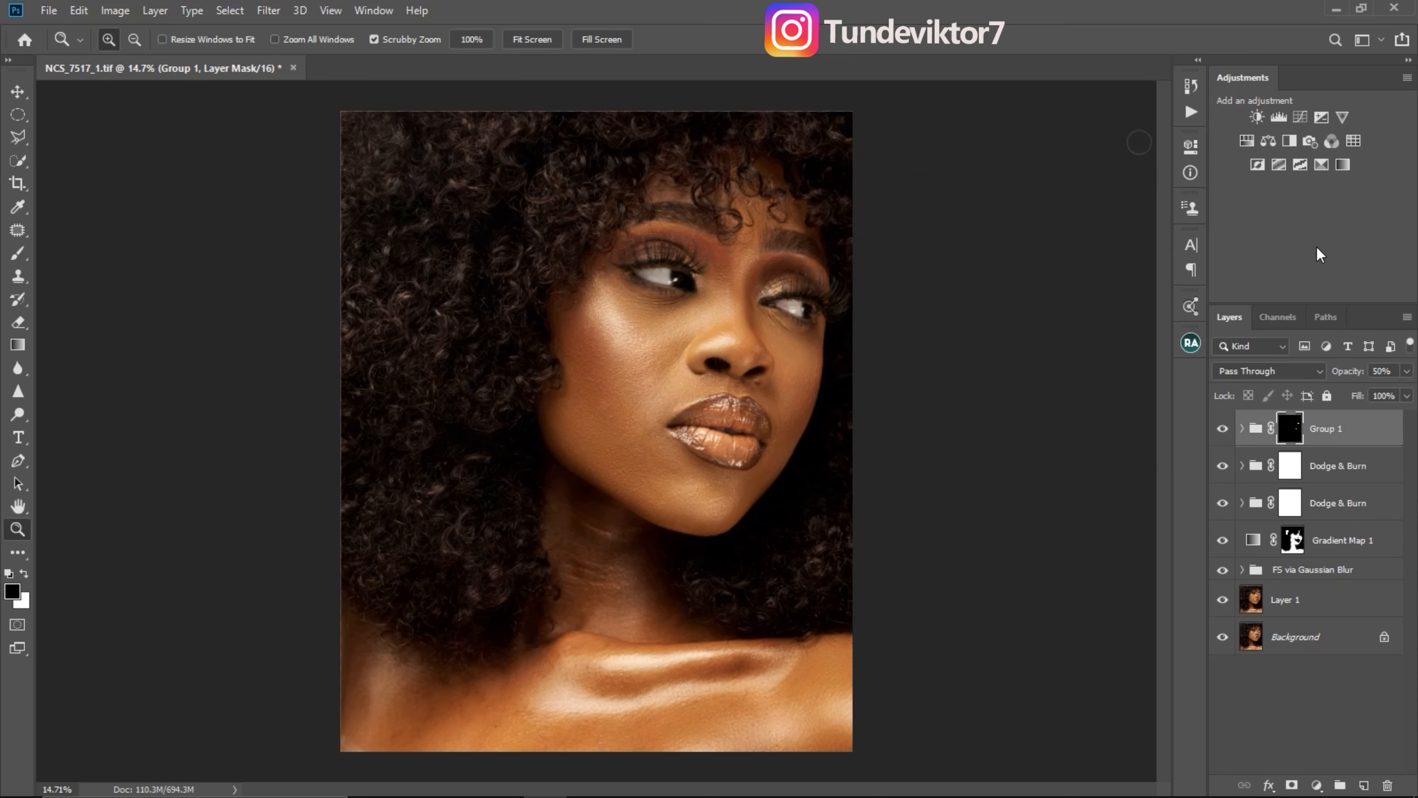
Add a Black & White adjustment layer above the whitening group and set its blend mode to Soft Light.
left_click(1291, 142)
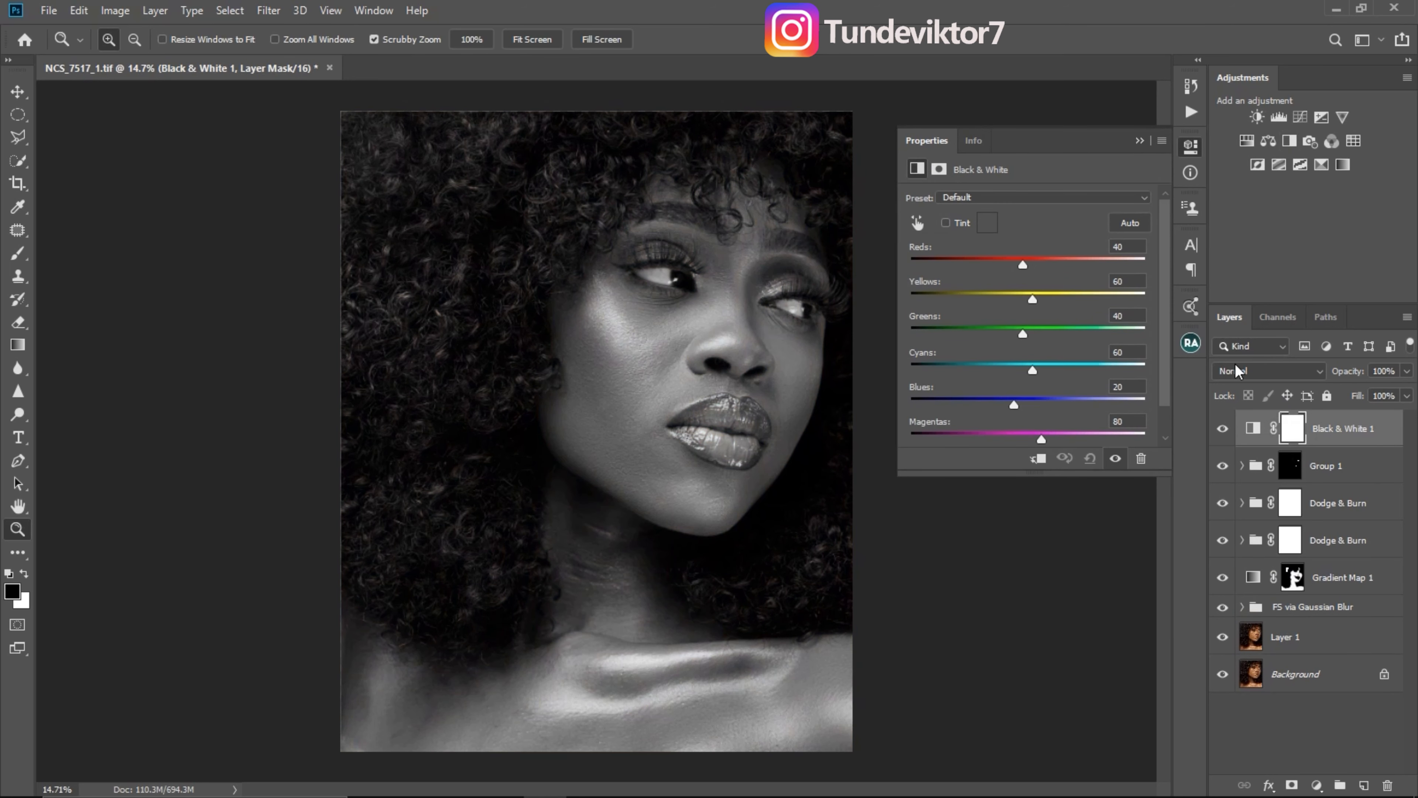
left_click(1257, 370)
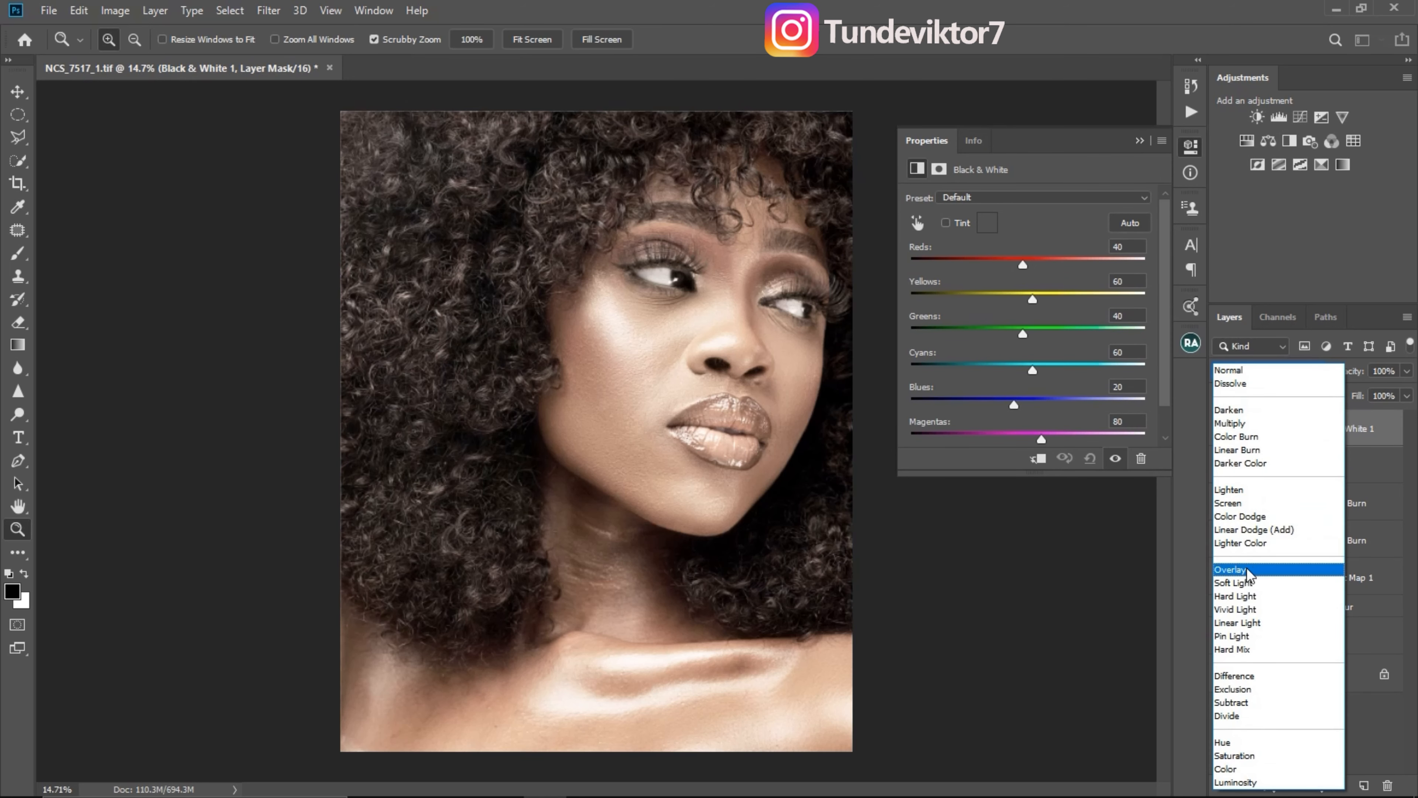
left_click(1243, 582)
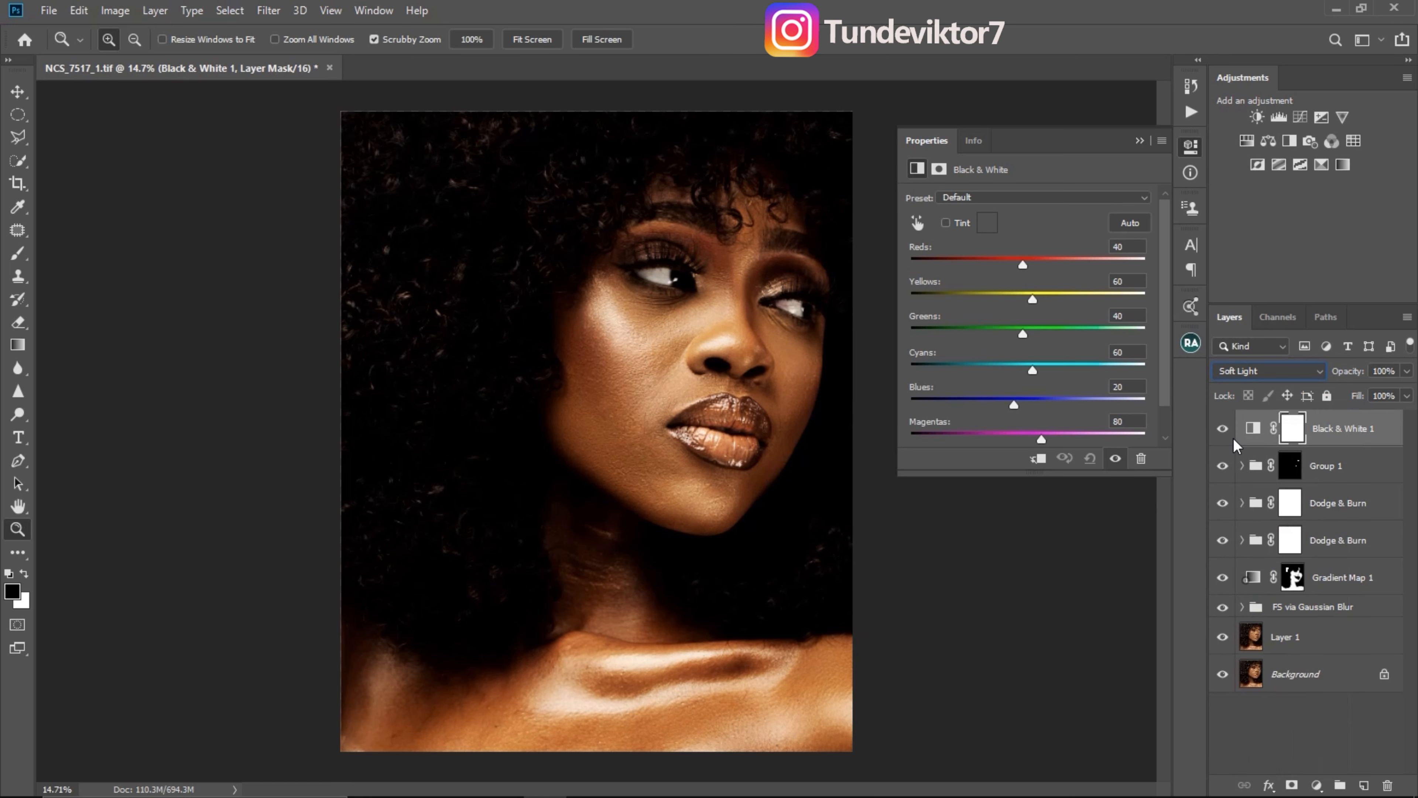
left_click(1143, 142)
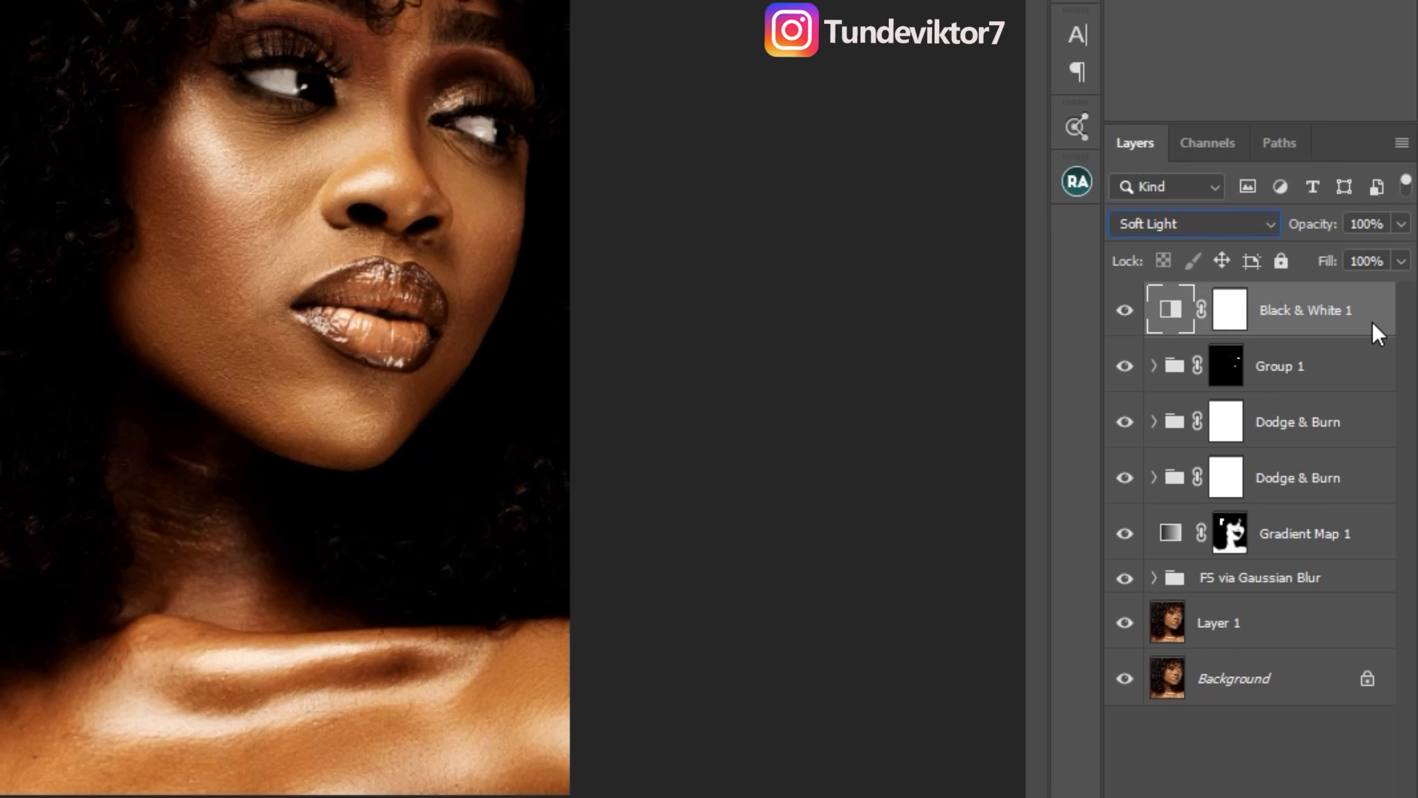
Open the Black & White layer's blending options and place the dialog clear of the portrait's face.
left_click(1393, 436)
key("ctrl")
key("ctrl")
key("ctrl")
key("ctrl")
double_click(1375, 325)
left_click_drag(1036, 56, 1043, 105)
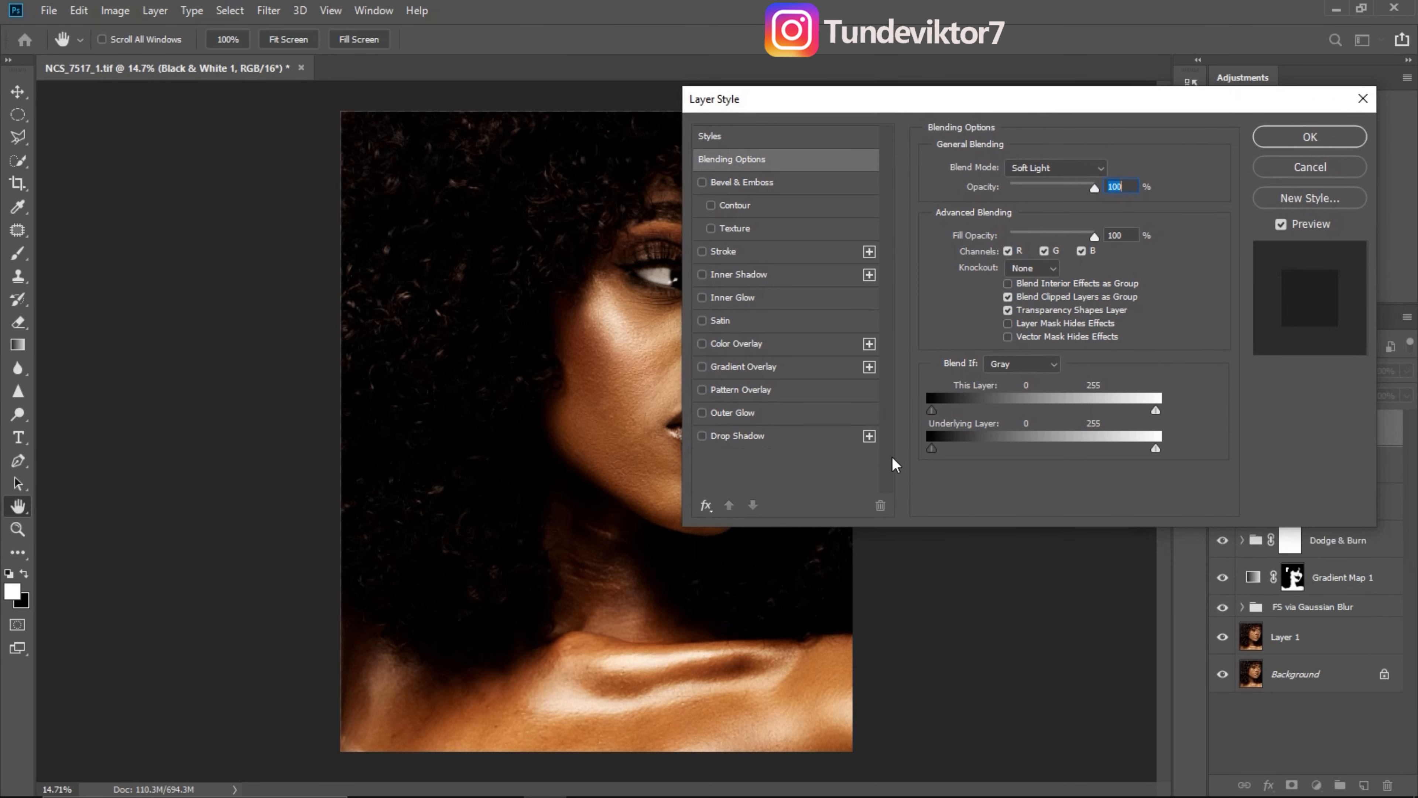
left_click_drag(906, 118, 1057, 122)
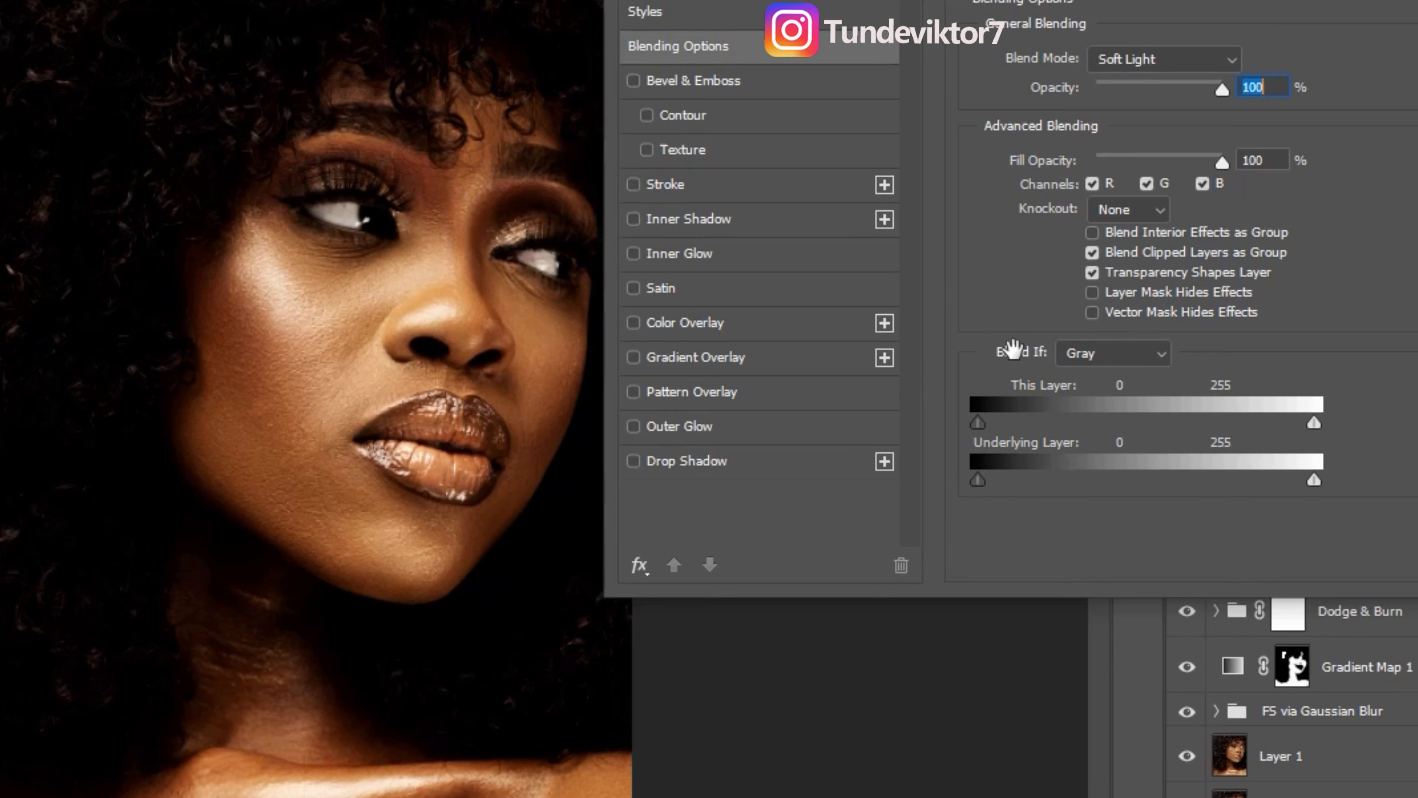
Try splitting the Underlying Layer black slider and spreading its second half to about 231, and return it to 0.
key("ctrl")
key("ctrl")
key("alt")
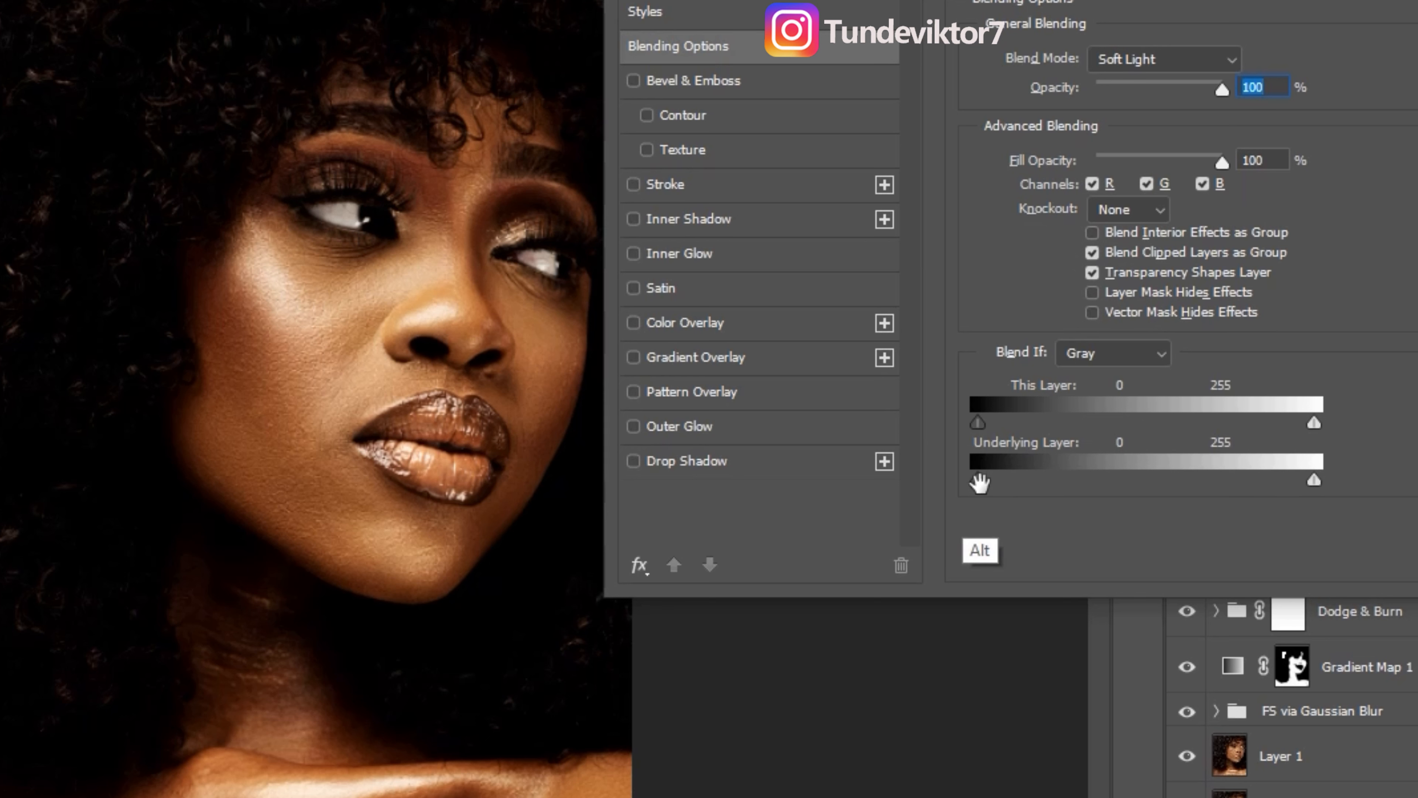
left_click_drag(979, 480, 986, 499)
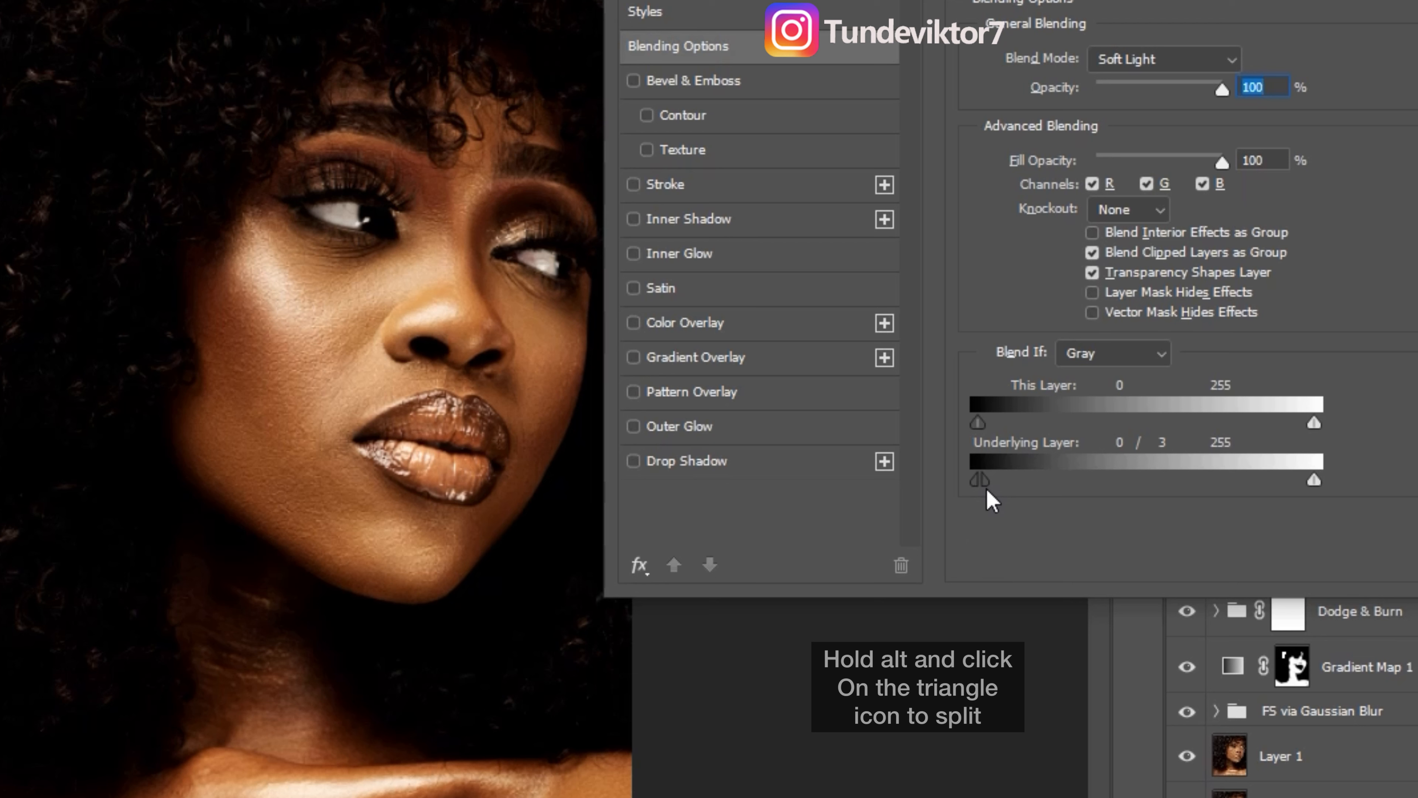
left_click_drag(988, 482, 1290, 470)
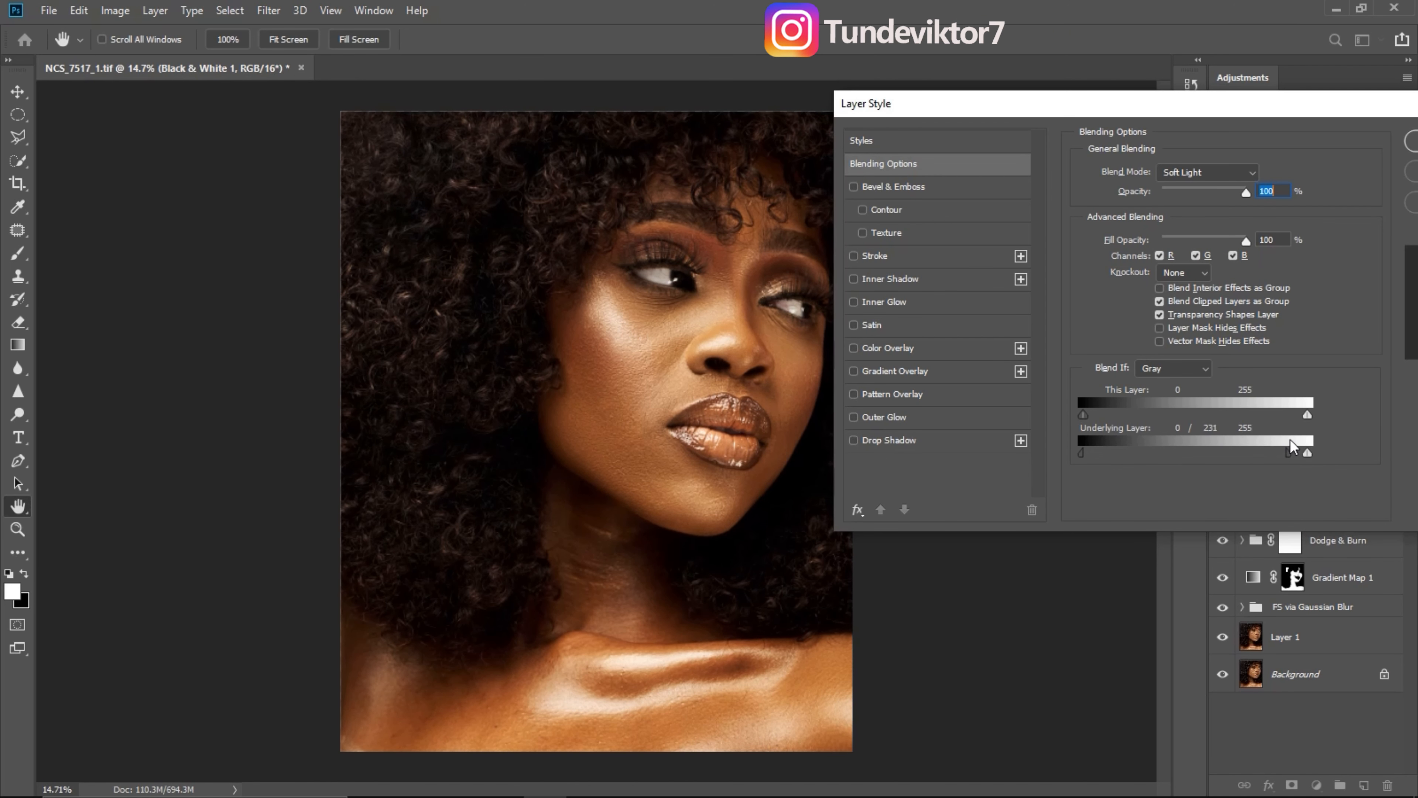
left_click_drag(1148, 456, 1012, 473)
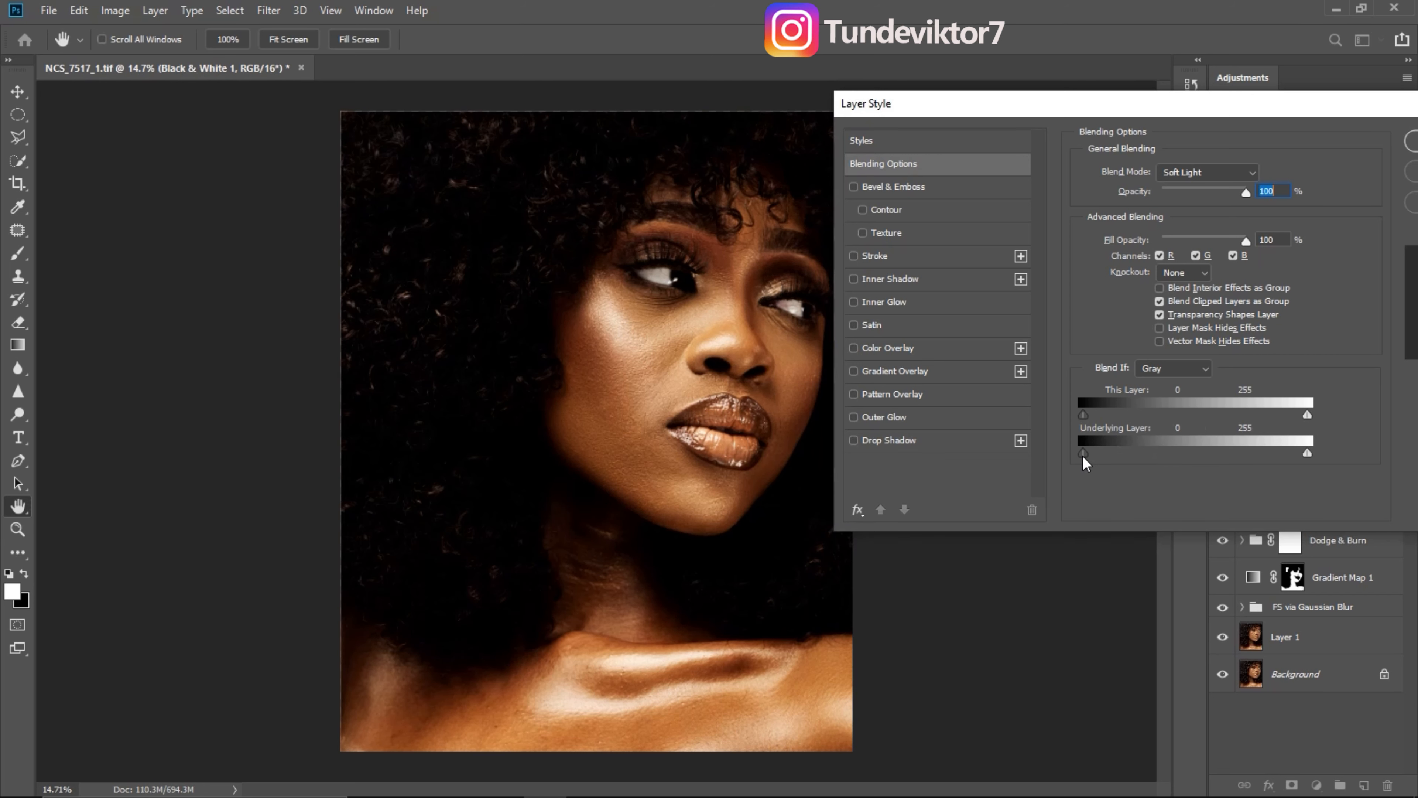
Split the Underlying Layer black slider to 0 / 255 in the gray Blend If range and apply the layer style.
left_click_drag(1084, 454, 1311, 447)
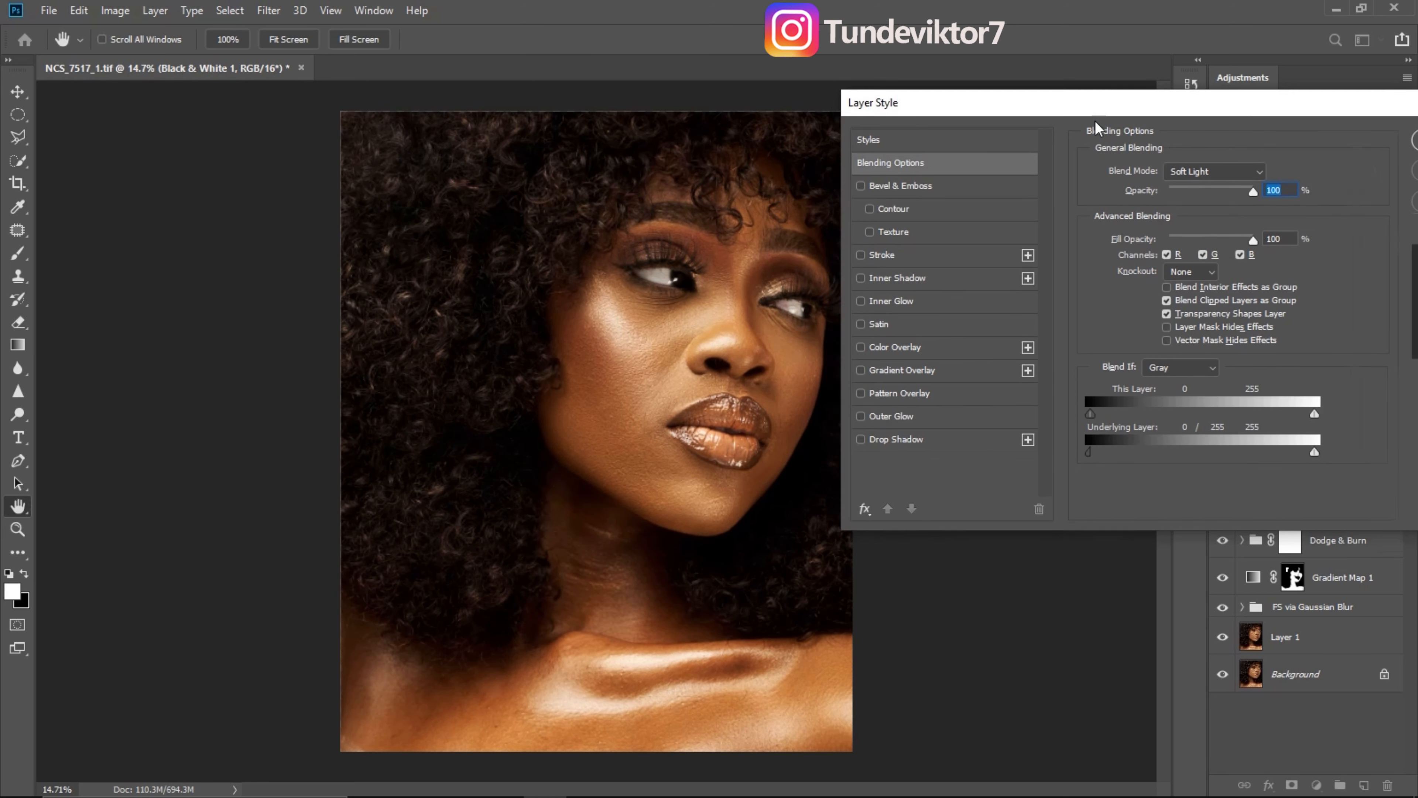
left_click_drag(1139, 106, 1005, 127)
left_click(1318, 162)
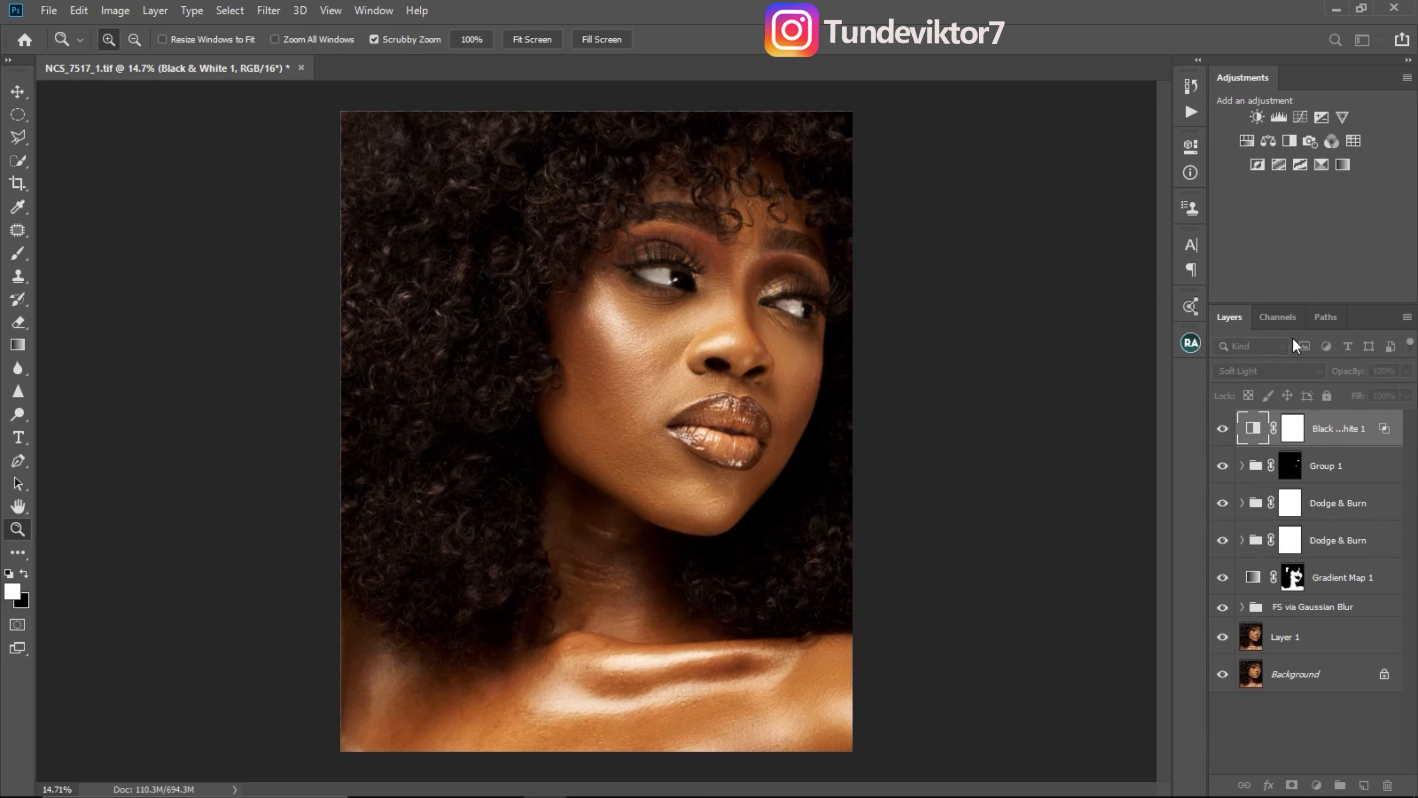
Compare the portrait with and without the Black & White layer and examine it at different magnifications.
left_click(1222, 428)
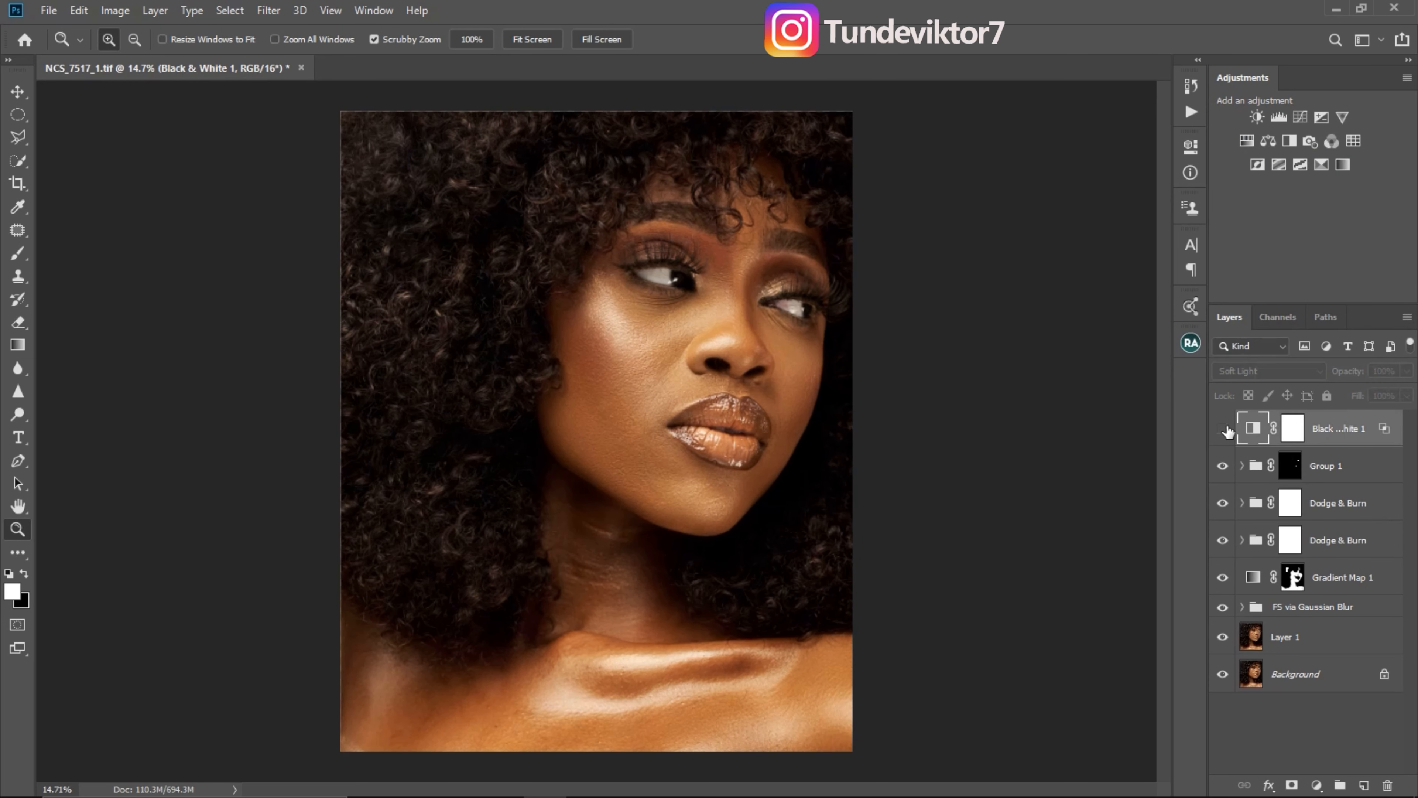
left_click(1224, 429)
left_click_drag(674, 521, 584, 520)
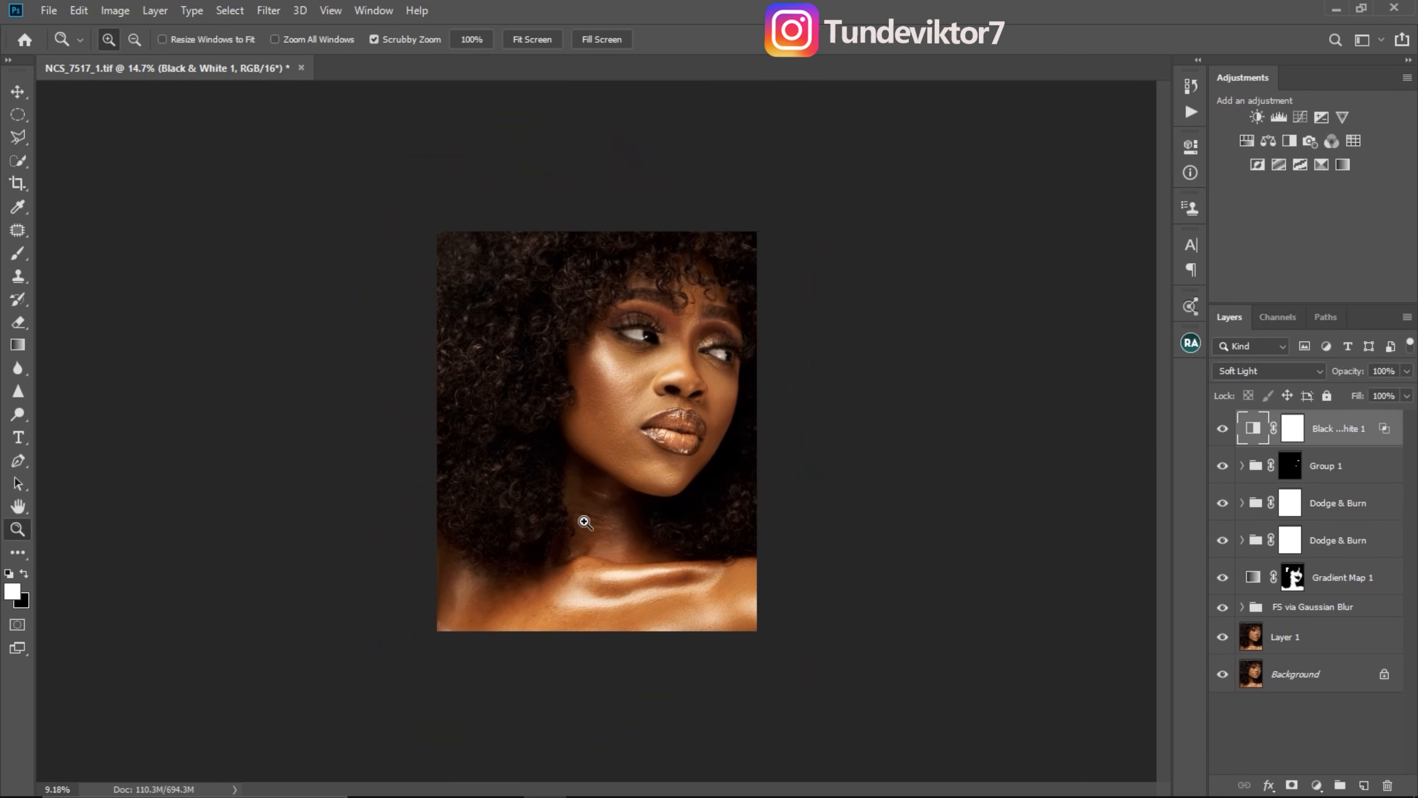
left_click_drag(680, 495, 770, 462)
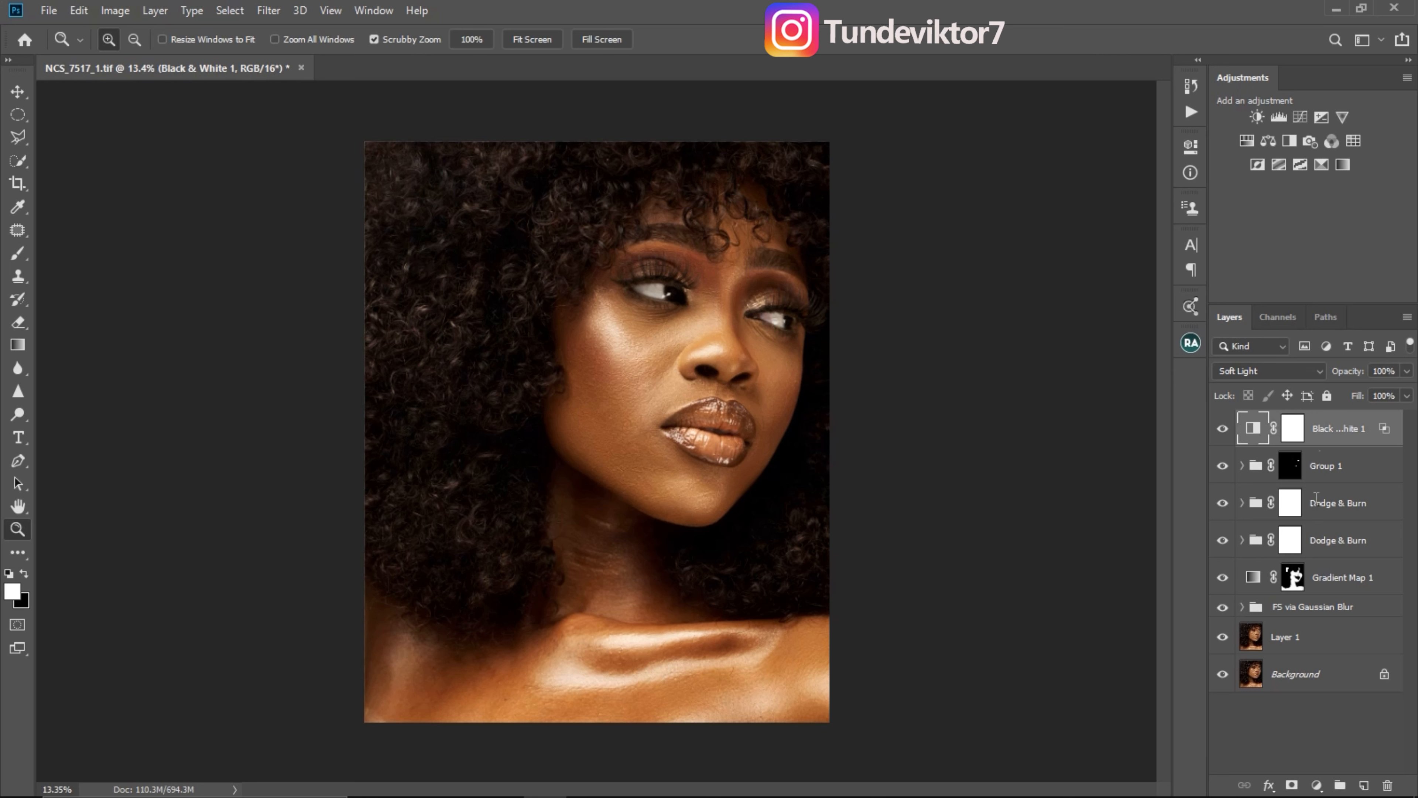
Group the layers from Black & White down to the lower Dodge & Burn group, and compare the portrait with and without the new group.
left_click(1340, 542, "shift")
key("ctrl+g")
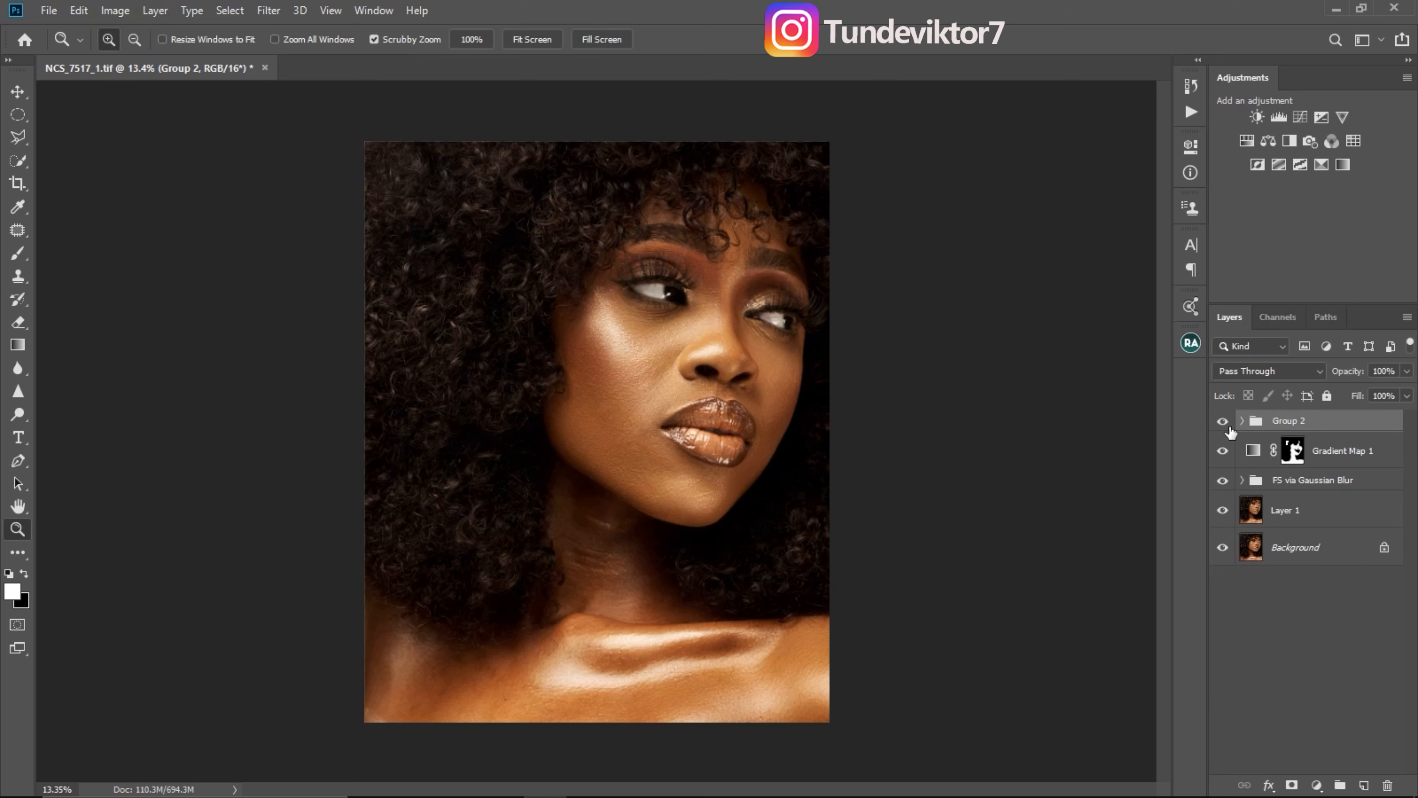
left_click(1224, 422)
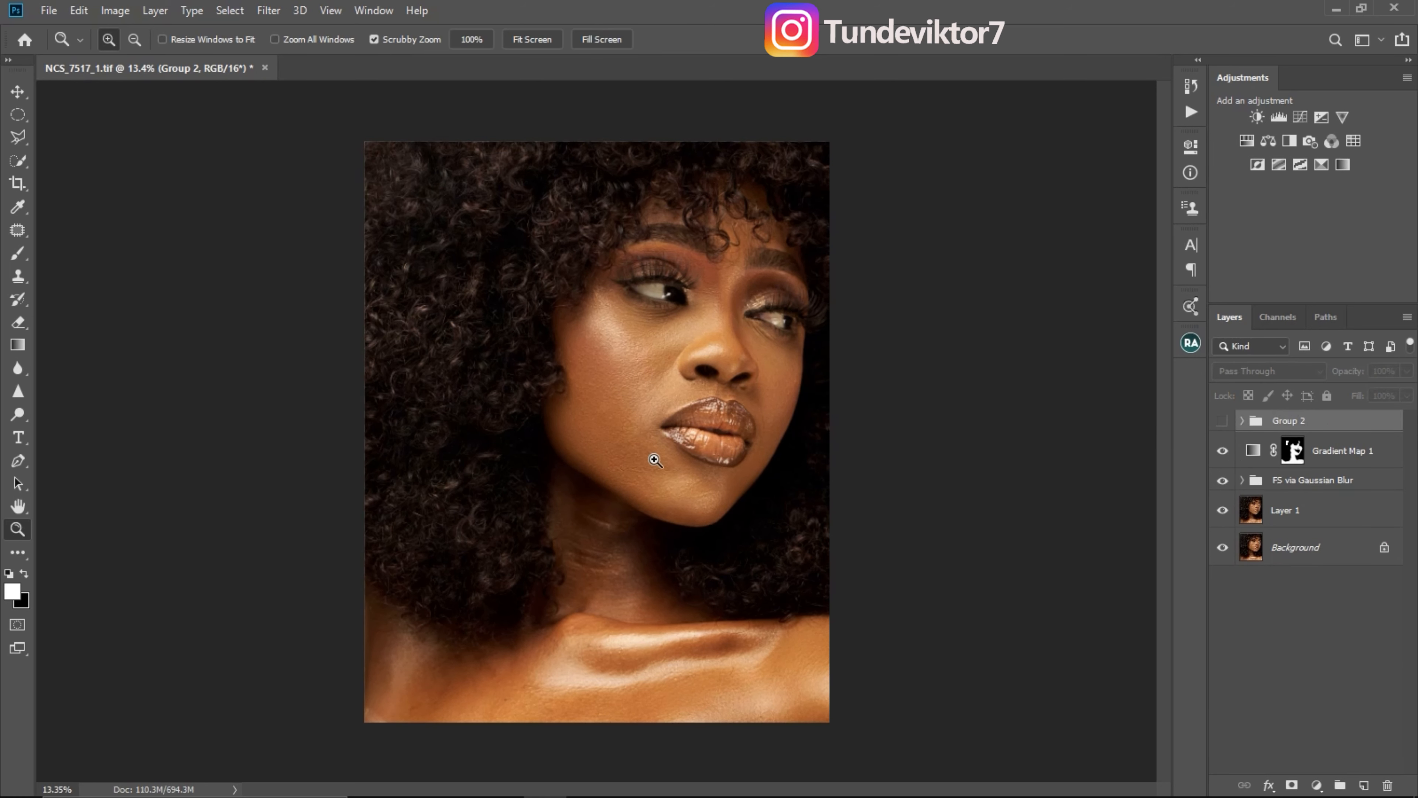
left_click_drag(655, 460, 664, 466)
left_click(1222, 422)
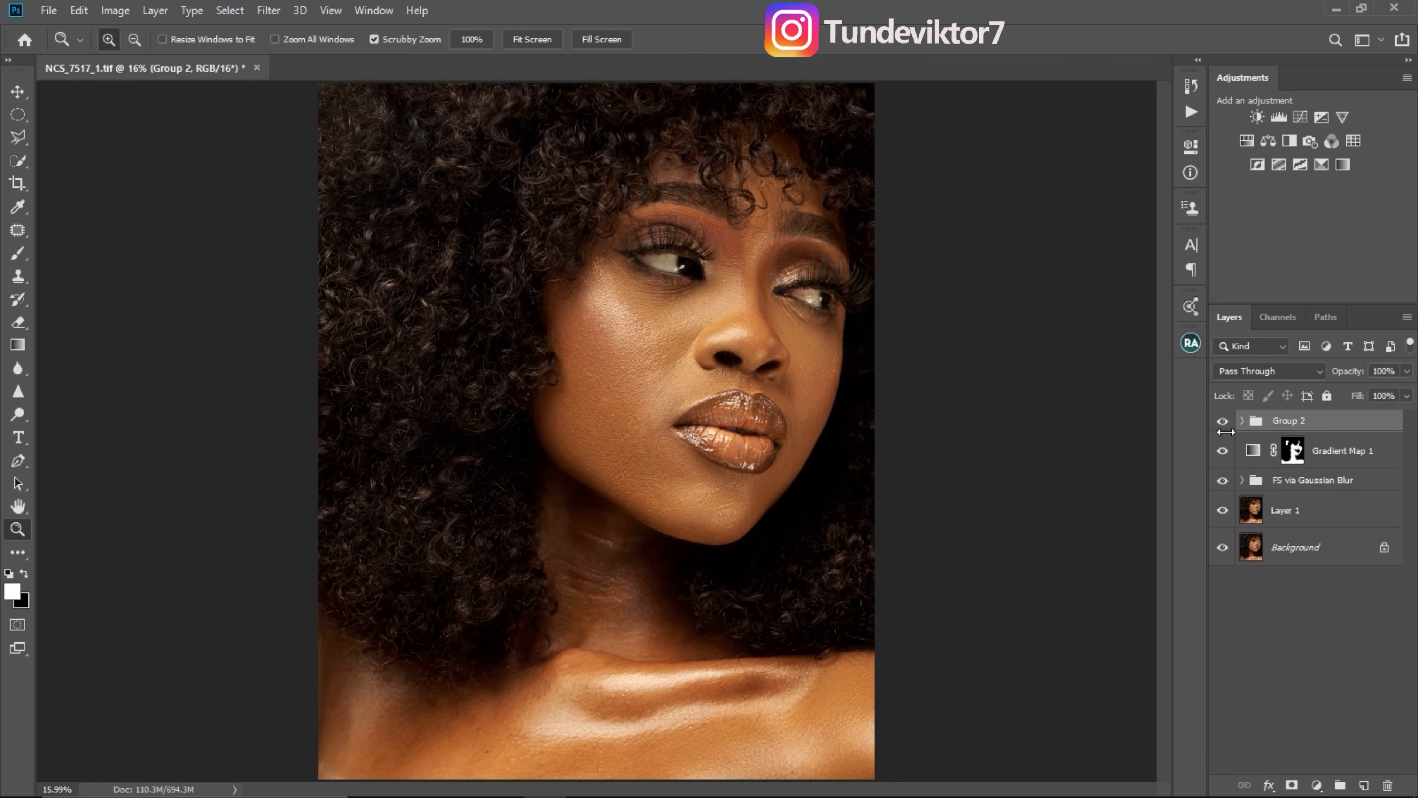
Expand the new group and delete the upper of its two Dodge & Burn groups.
key("ctrl+minus")
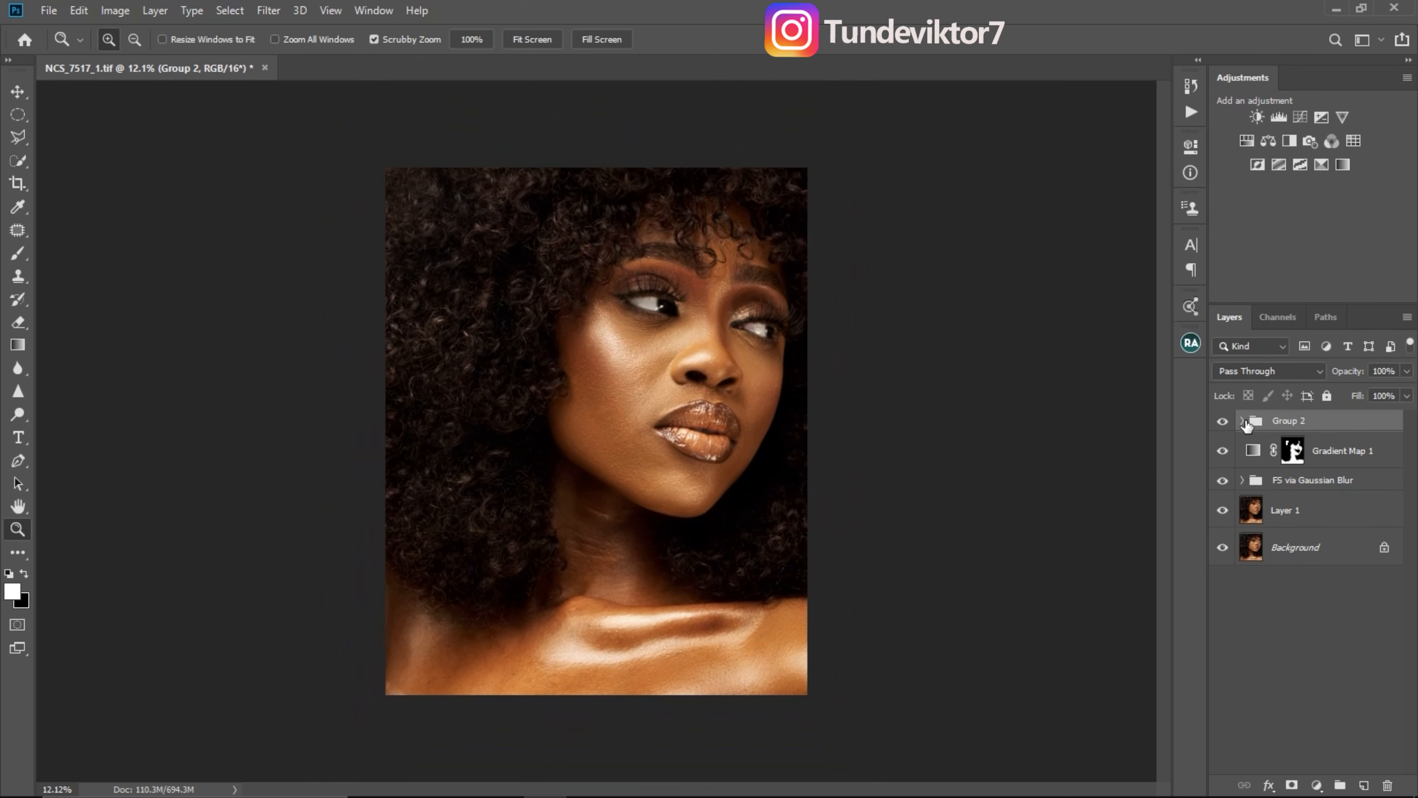
left_click(1242, 422)
left_click(1302, 525)
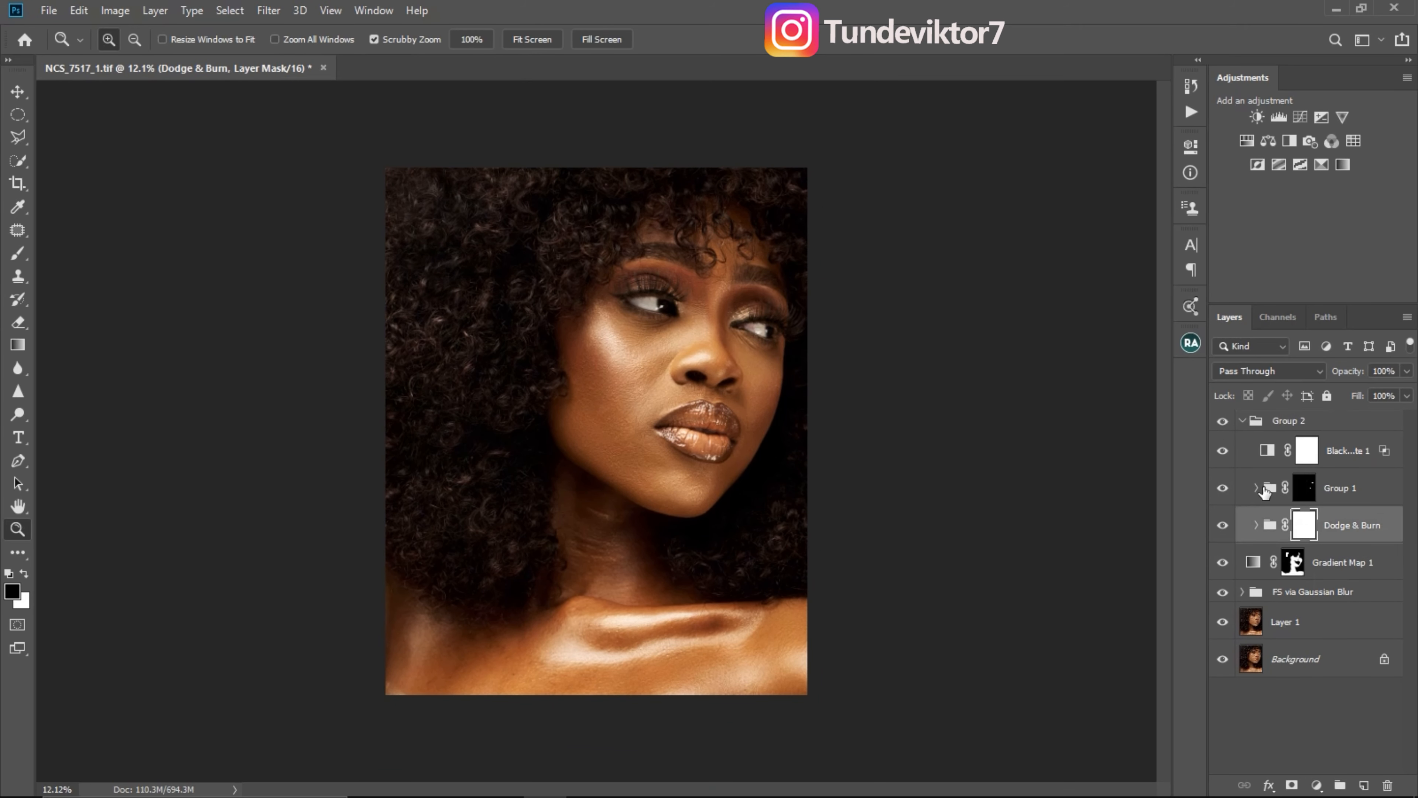
Examine the finished portrait at different magnifications, checking the contributions of the whitening group and the Black & White layer.
left_click(1223, 488)
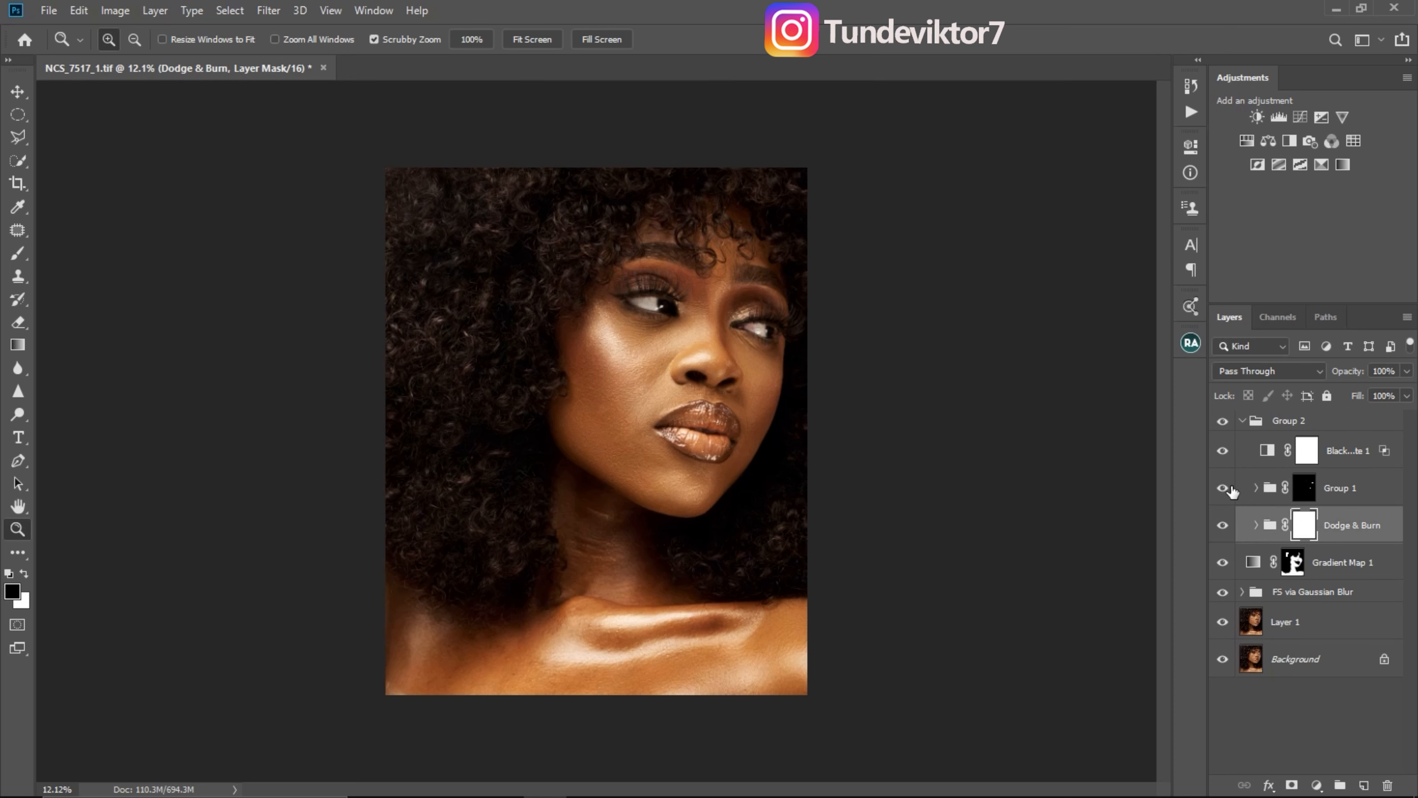
left_click(1223, 451)
mouse_move(811, 507)
left_mouse_down()
mouse_move(732, 506)
mouse_move(784, 513)
mouse_move(788, 496)
left_mouse_up()
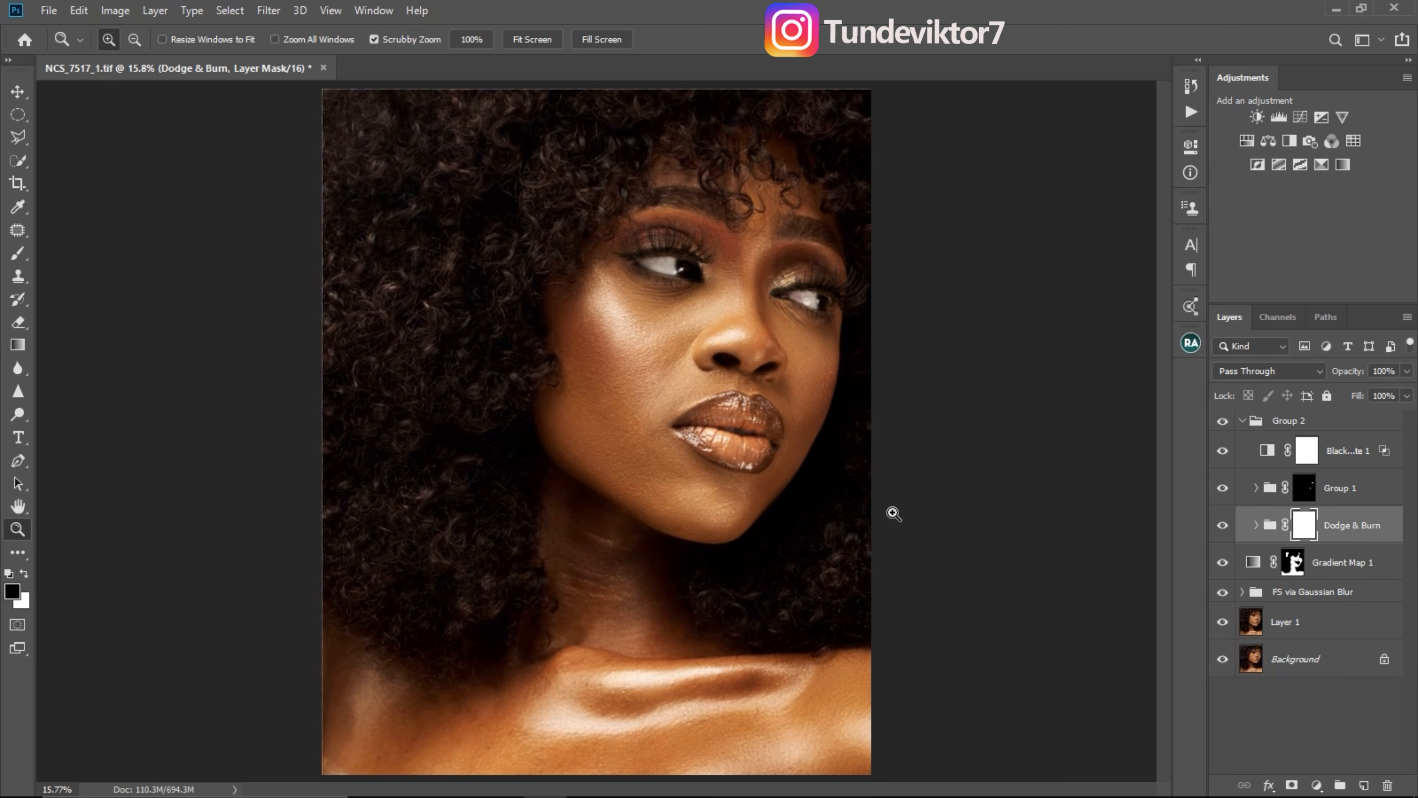
left_click_drag(813, 556, 763, 548)
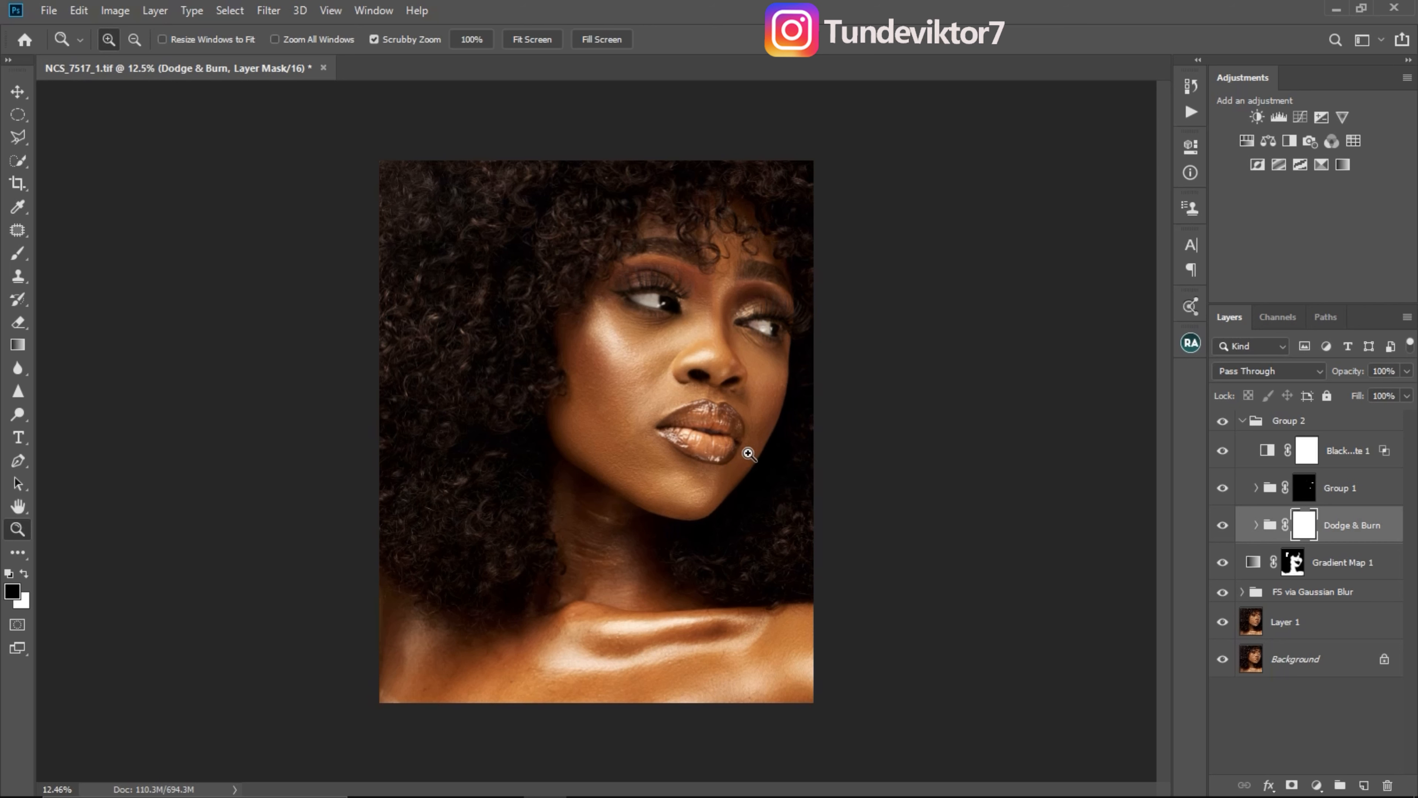
mouse_move(736, 471)
left_mouse_down()
mouse_move(691, 469)
mouse_move(751, 475)
mouse_move(726, 483)
left_mouse_up()
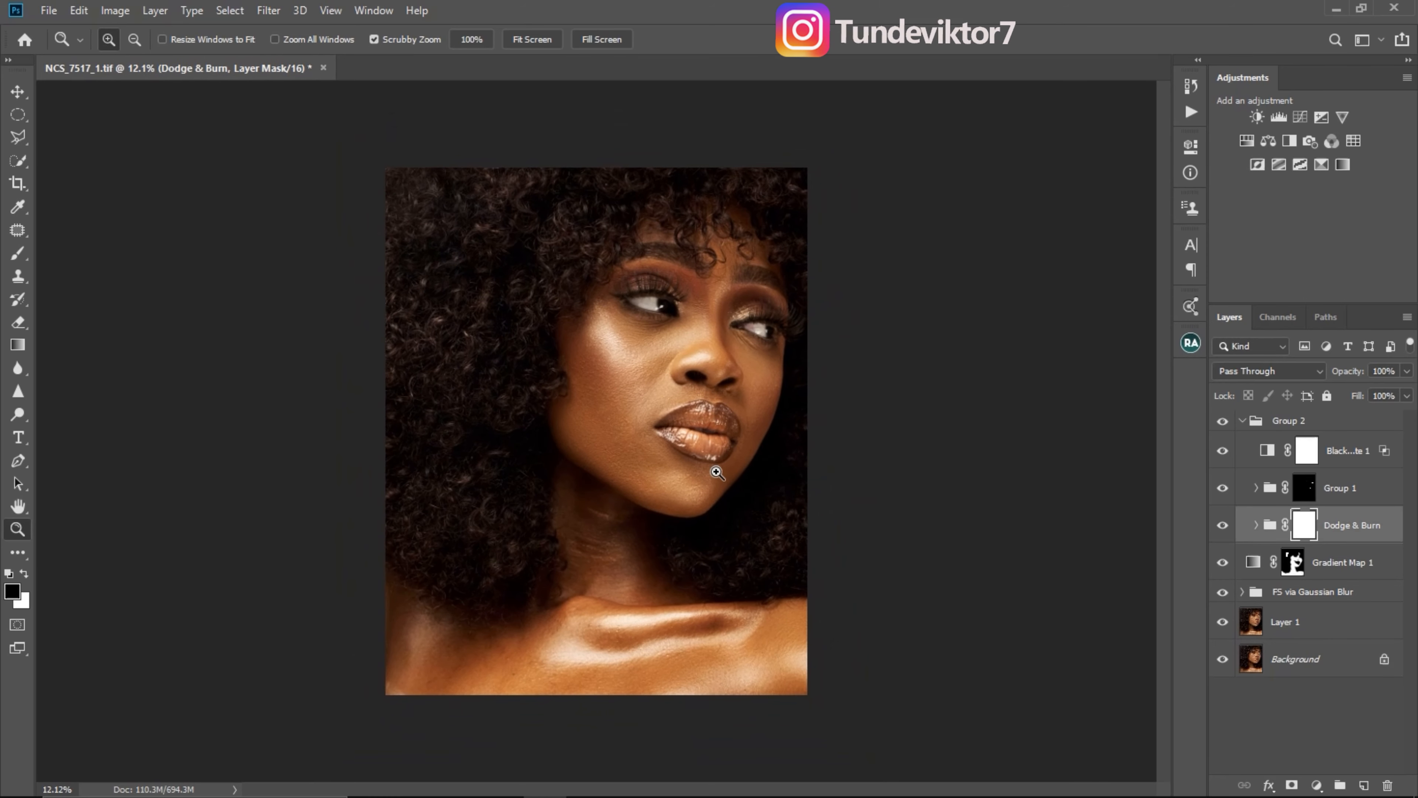